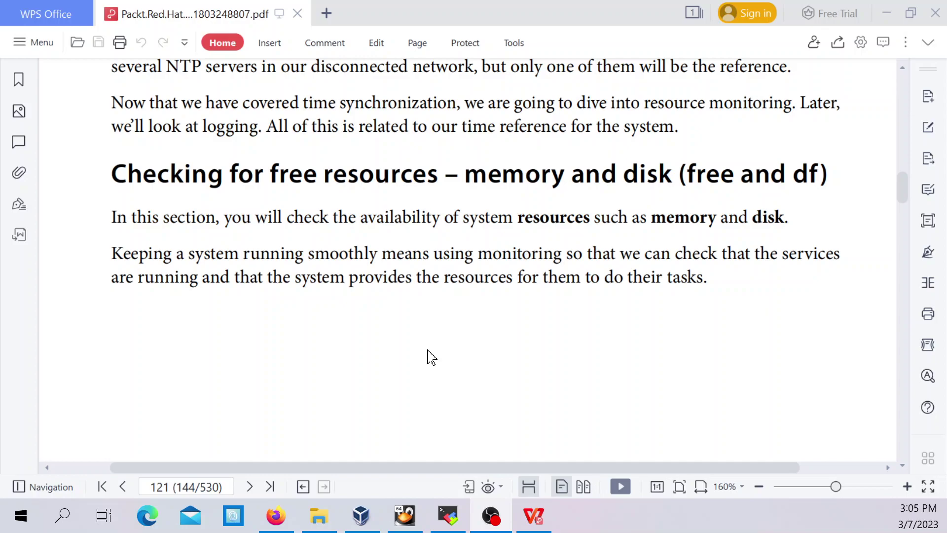
# Scroll the Red Hat PDF past page 121 to page 122's Disk, CPU, Memory, Network list.
pyautogui.scroll(-3, 451, 335)
pyautogui.scroll(-1, 450, 328)
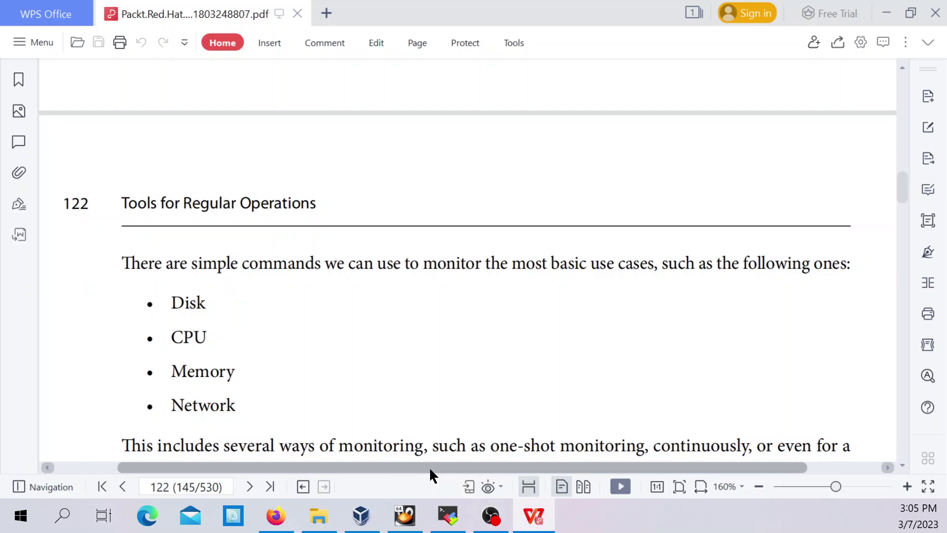
pyautogui.moveTo(429, 468); pyautogui.dragTo(440, 468)
pyautogui.scroll(-1, 429, 417)
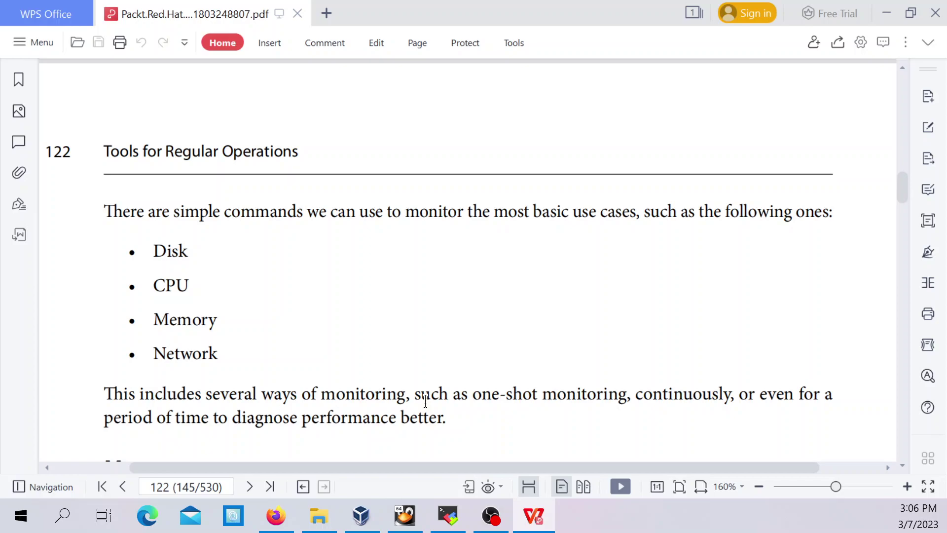
pyautogui.scroll(-2, 554, 362)
# Scroll to the Memory section's sample # free output, then bring up the MobaXterm terminal.
pyautogui.scroll(-1, 555, 358)
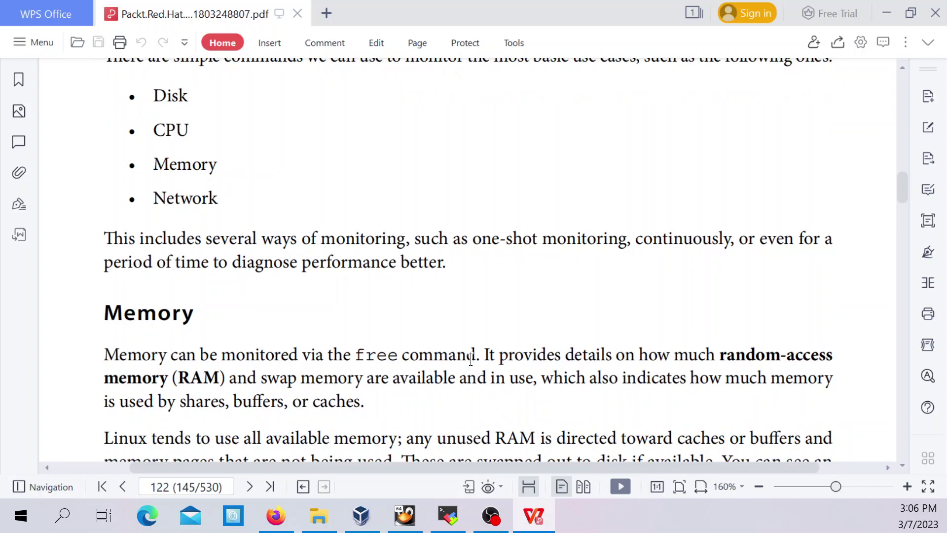
pyautogui.scroll(-1, 561, 382)
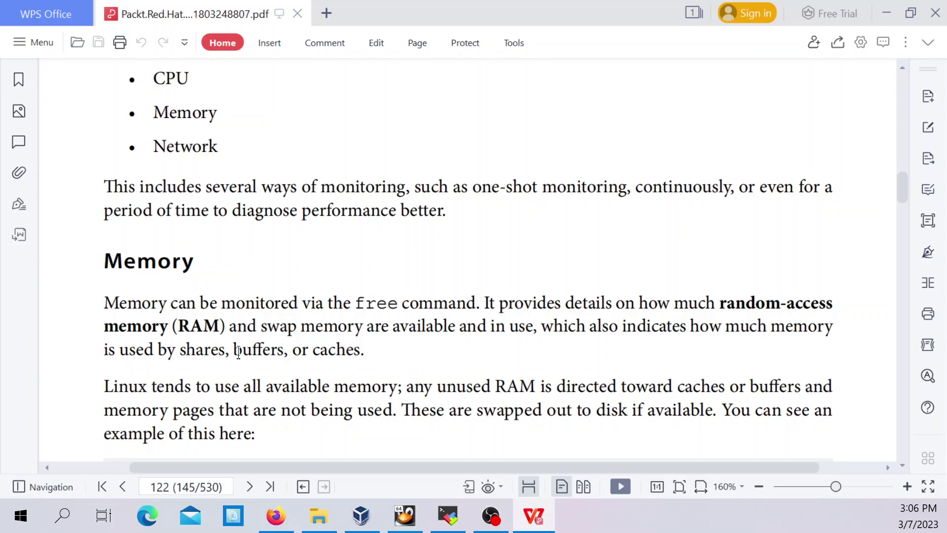
pyautogui.scroll(-1, 377, 365)
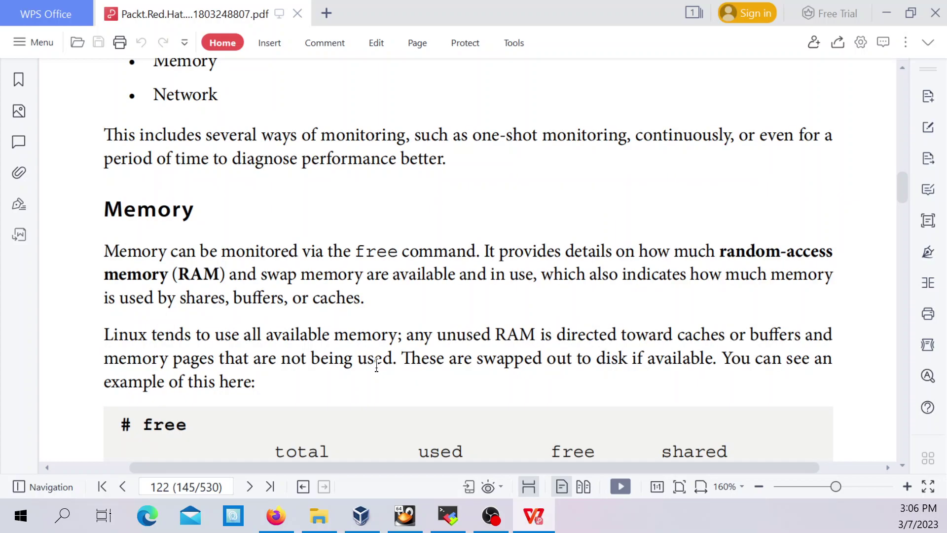
pyautogui.scroll(-1, 377, 364)
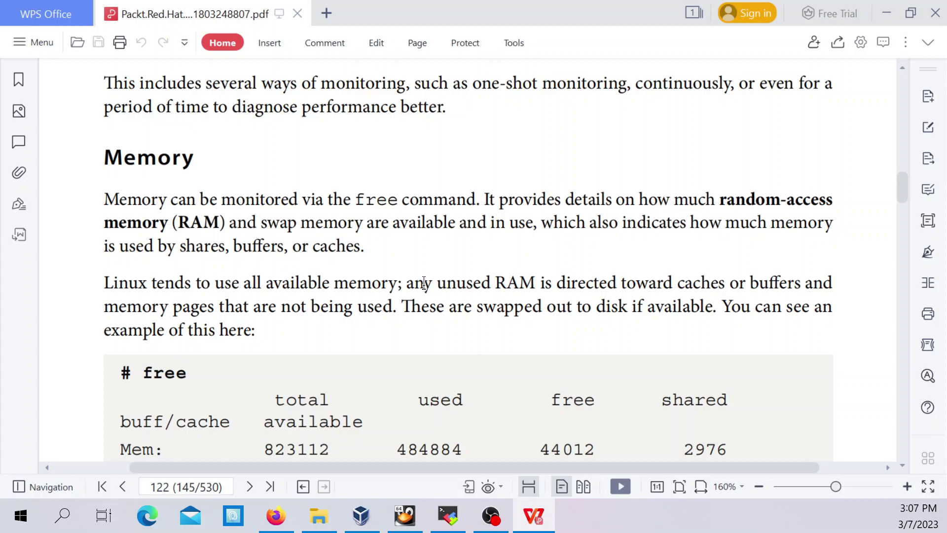
pyautogui.scroll(-1, 543, 355)
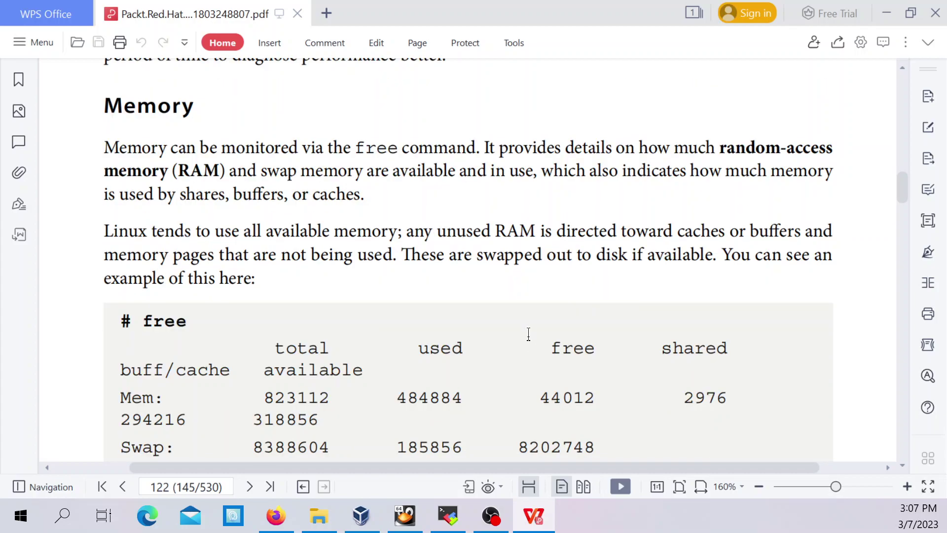
pyautogui.scroll(-1, 528, 333)
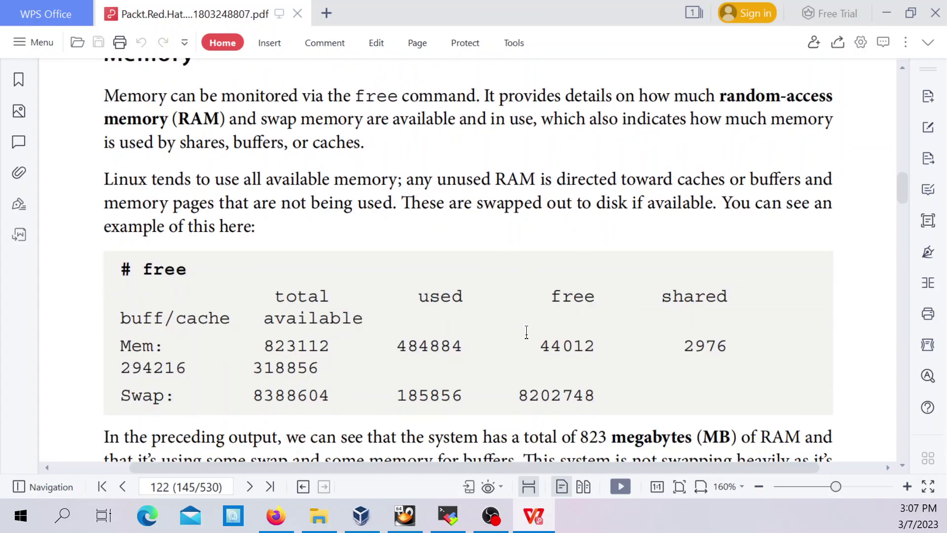
pyautogui.click(449, 515)
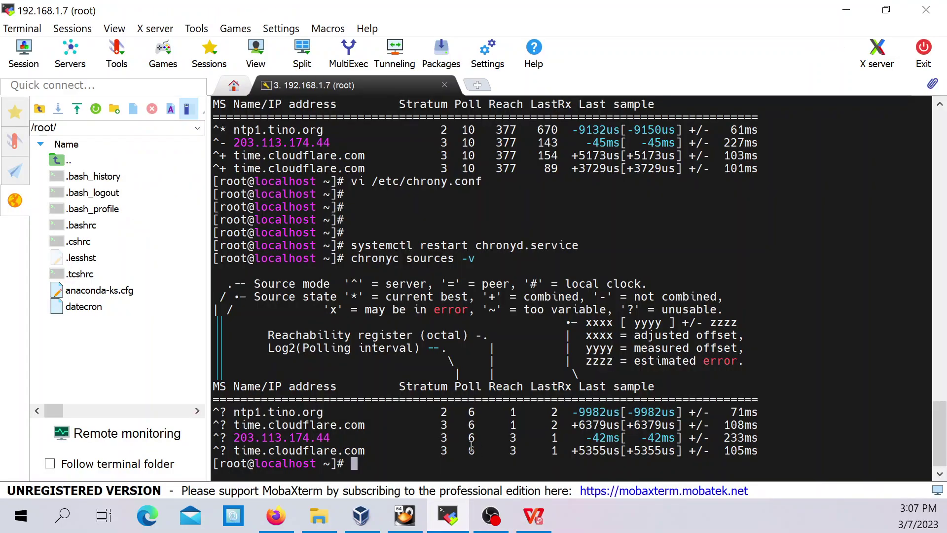
# Run free and then free -h on the server, showing 2.5Gi total memory.
pyautogui.write('free')
pyautogui.press('Return')
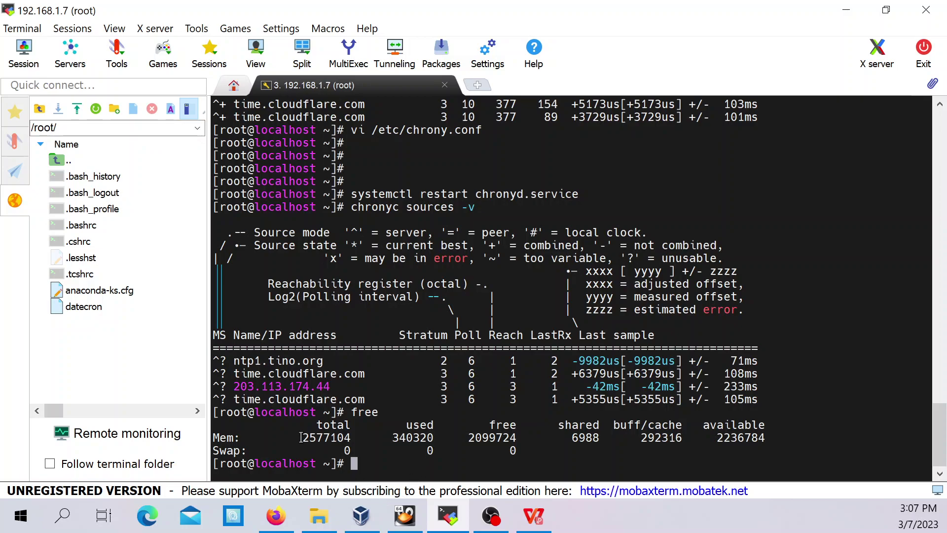
pyautogui.write('free ')
pyautogui.write('-h')
pyautogui.press('Return')
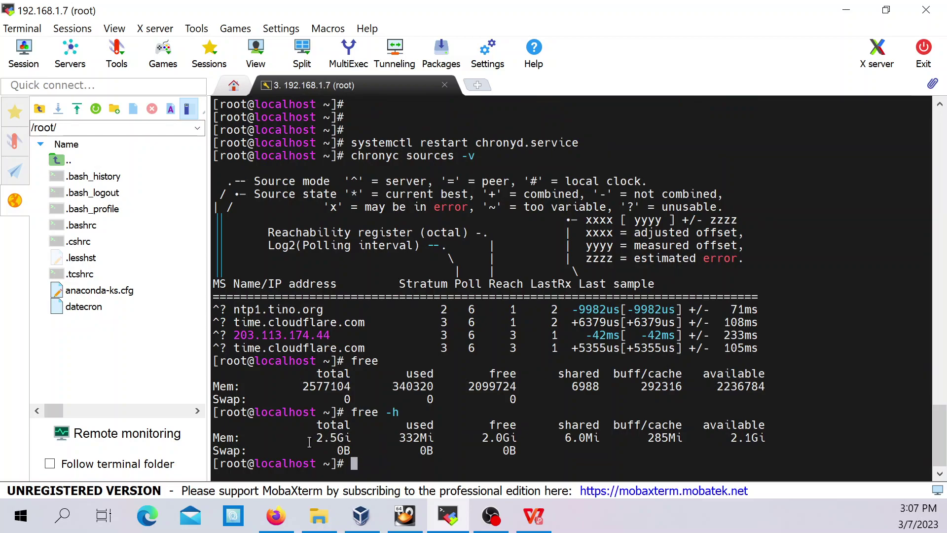
# Highlight the total/used memory figures and the Swap row, then return to the book.
pyautogui.moveTo(316, 437); pyautogui.dragTo(766, 437)
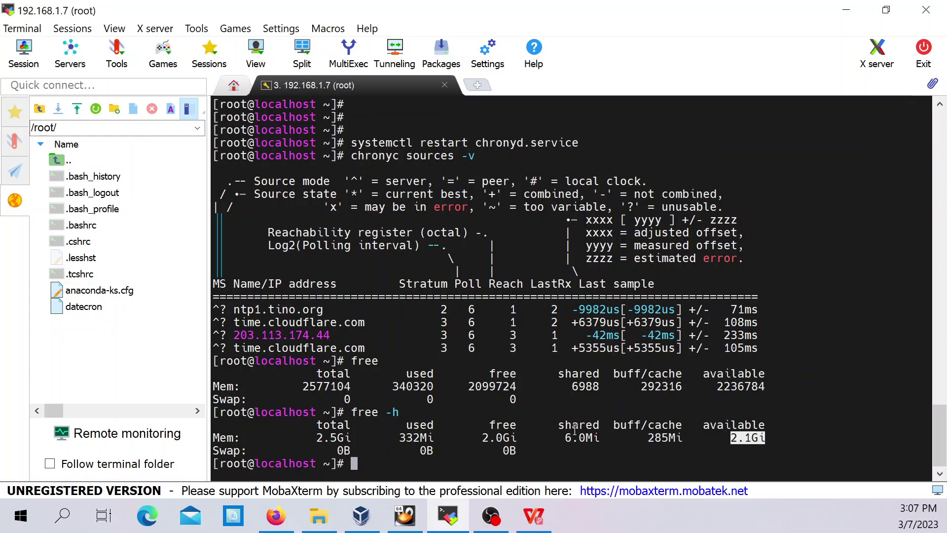
pyautogui.click(401, 461)
pyautogui.moveTo(323, 450); pyautogui.dragTo(923, 450)
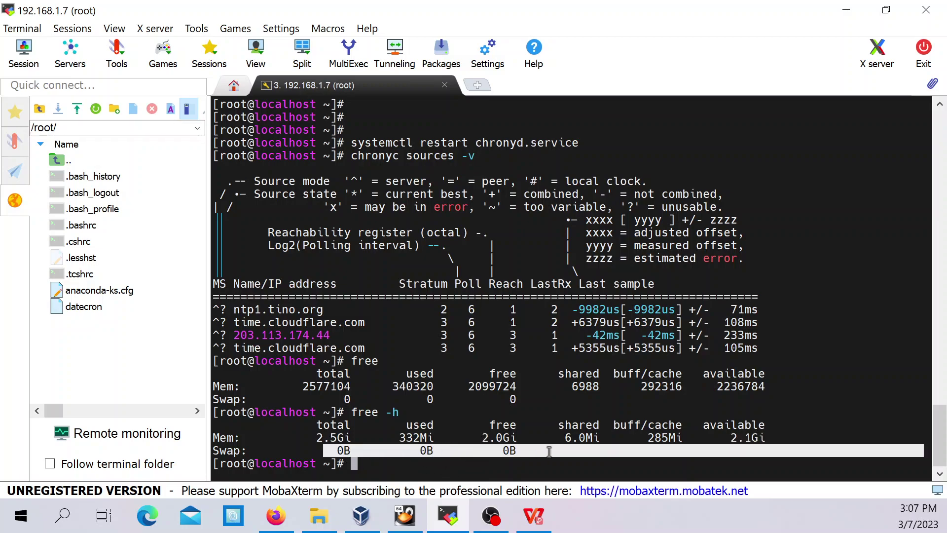
pyautogui.click(438, 410)
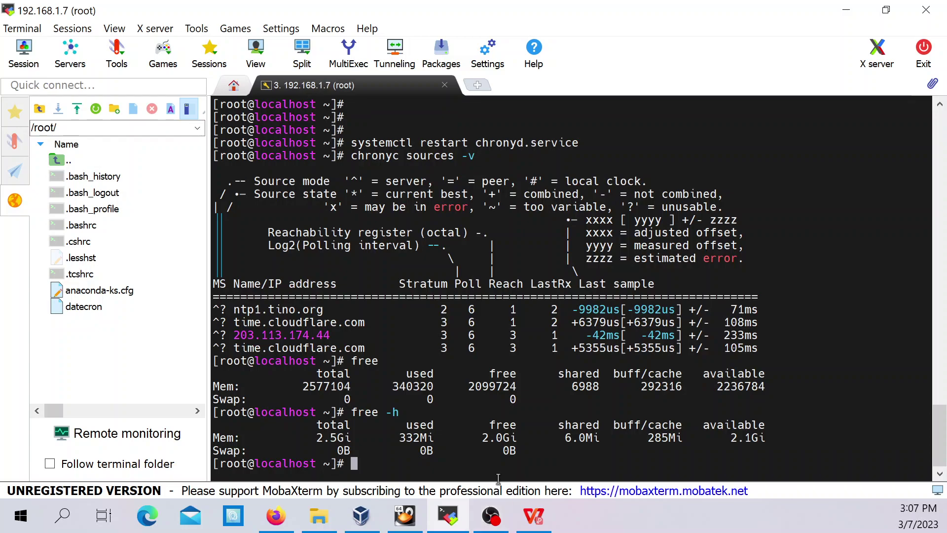
pyautogui.click(531, 518)
# Highlight 823112, 8388604 and 'memory for buffers' in turn, then scroll toward the OOM Killer paragraph.
pyautogui.scroll(-1, 487, 413)
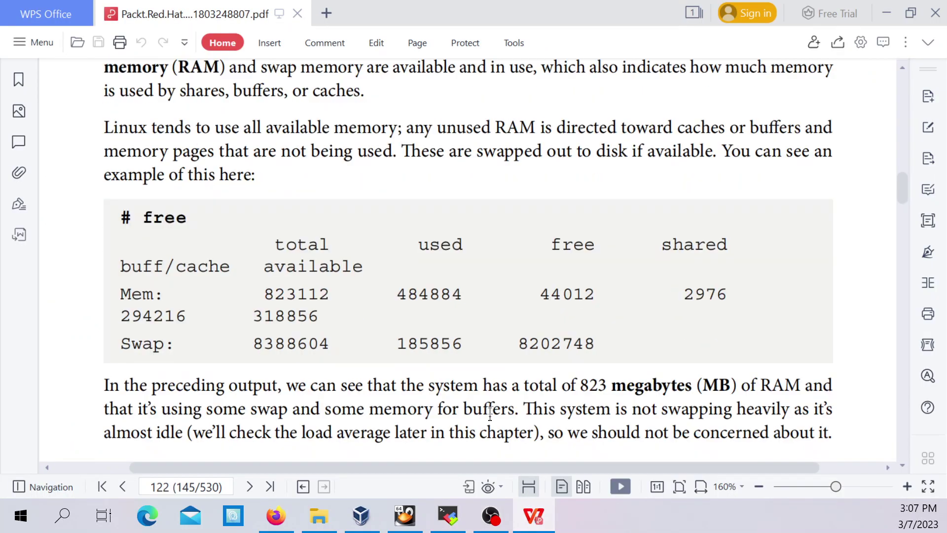
pyautogui.scroll(-1, 487, 413)
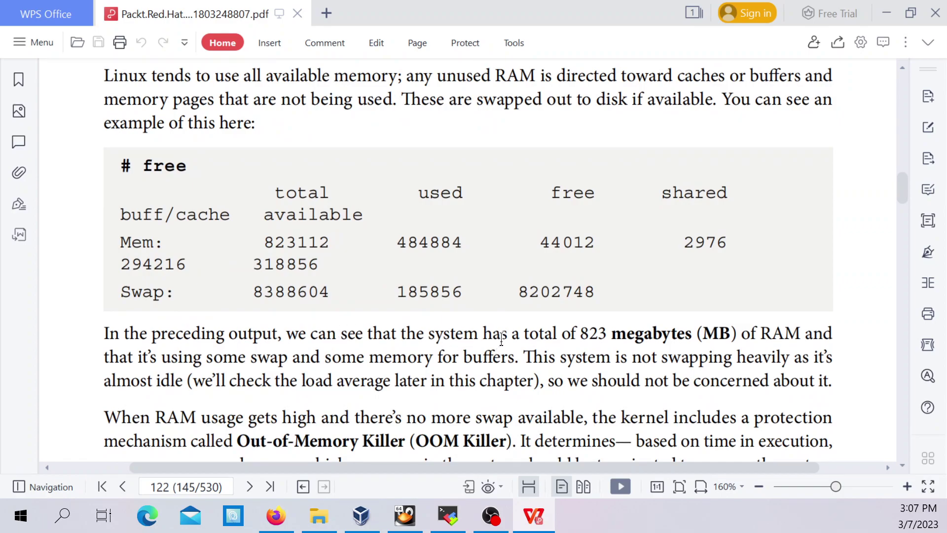
pyautogui.moveTo(254, 241); pyautogui.dragTo(335, 239)
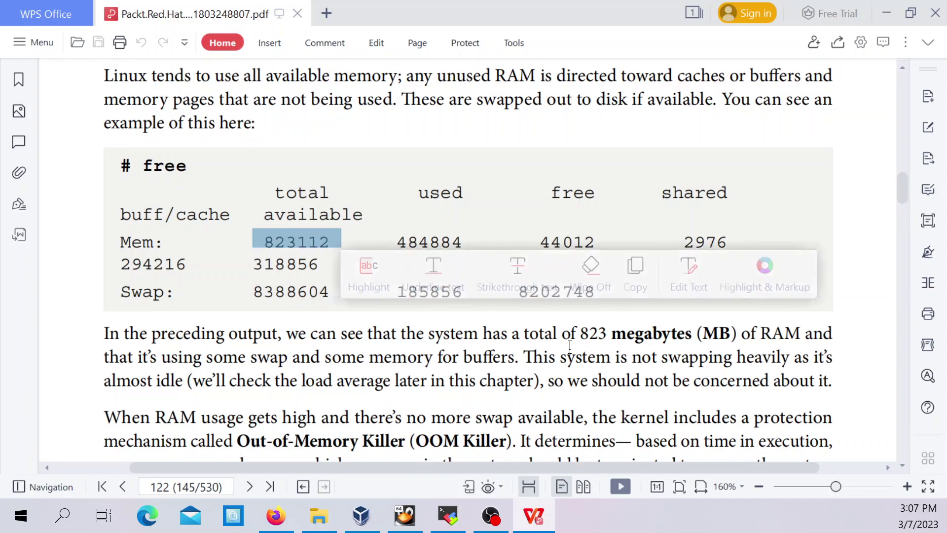
pyautogui.click(292, 357)
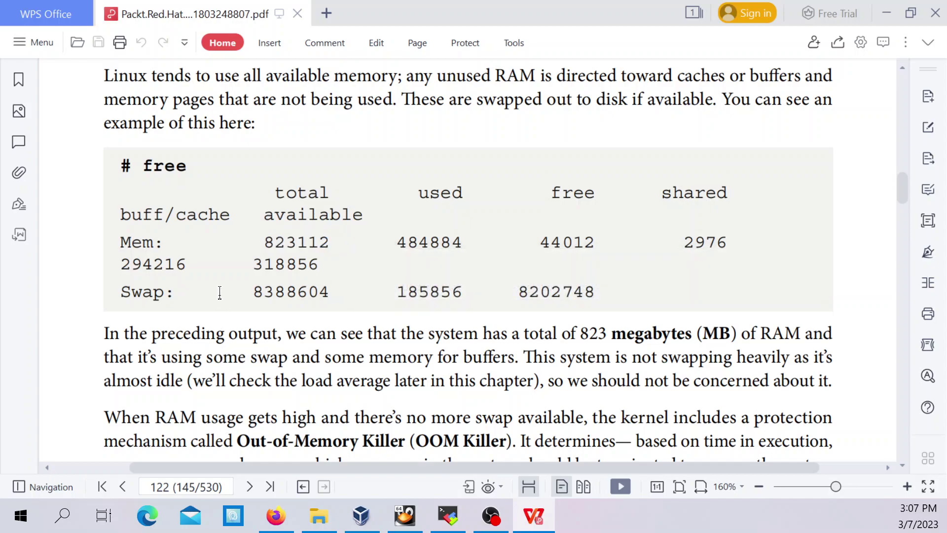
pyautogui.moveTo(254, 286); pyautogui.dragTo(338, 282)
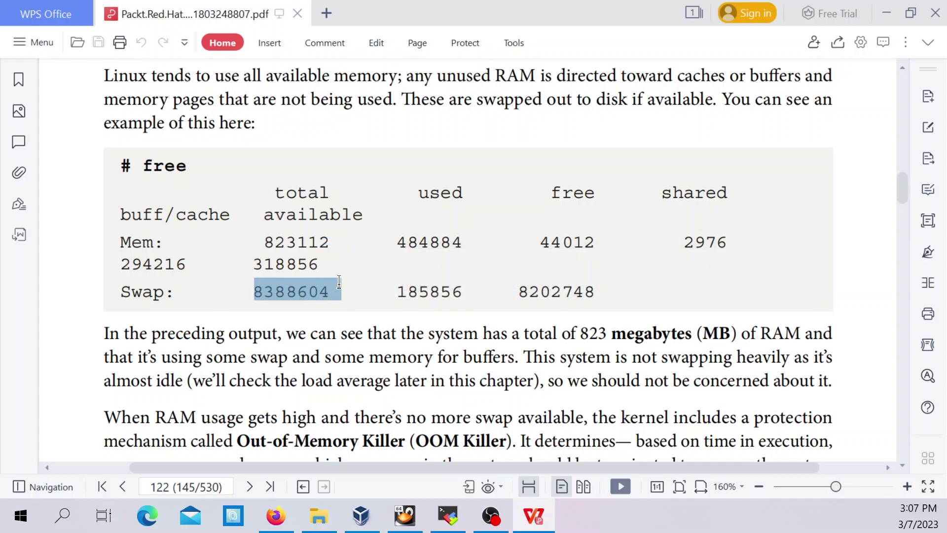
pyautogui.click(363, 356)
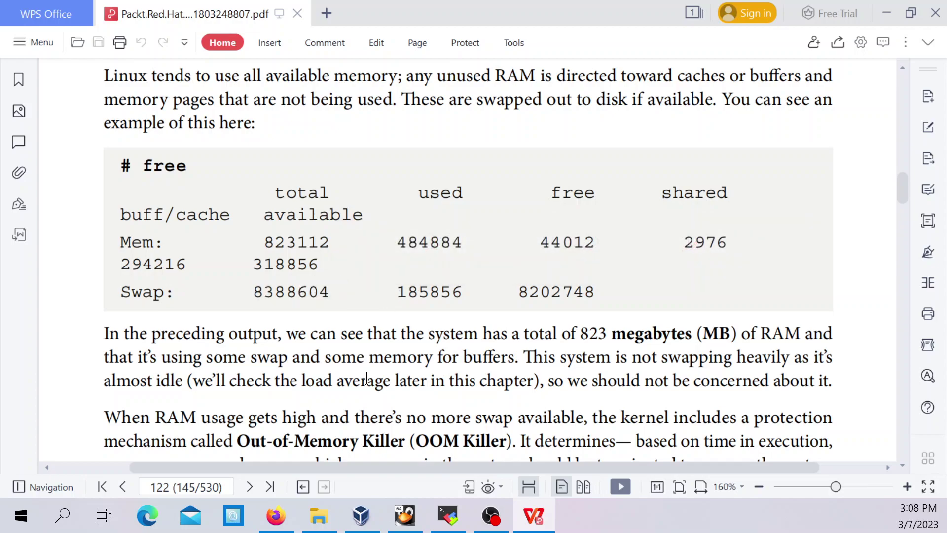
pyautogui.moveTo(363, 356); pyautogui.dragTo(516, 357)
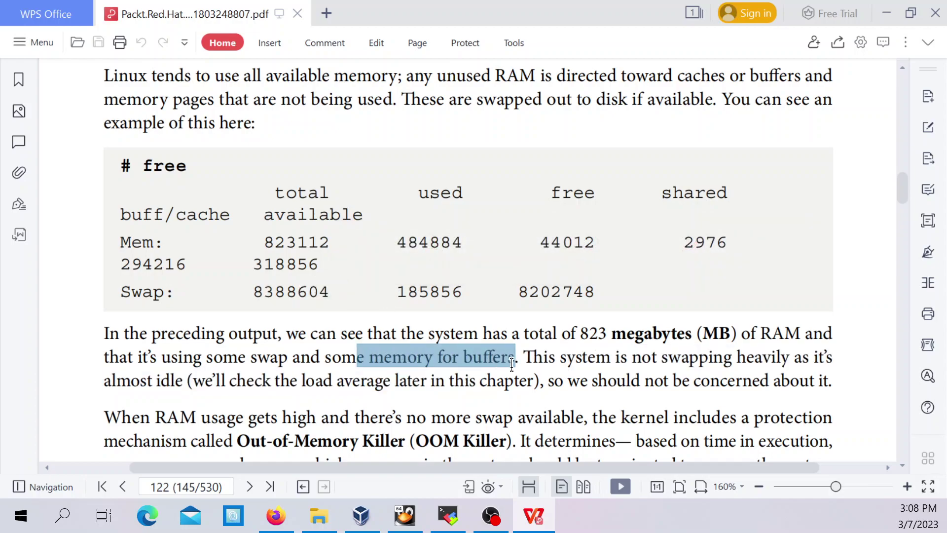
pyautogui.click(590, 262)
pyautogui.scroll(-1, 525, 369)
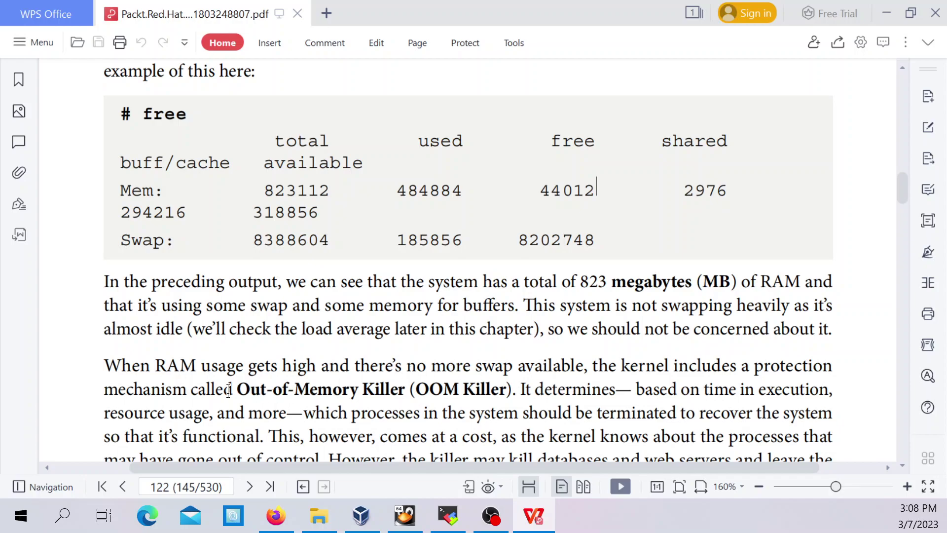
# Scroll through the OOM Killer paragraph to page 123's crash dump text.
pyautogui.scroll(-2, 251, 399)
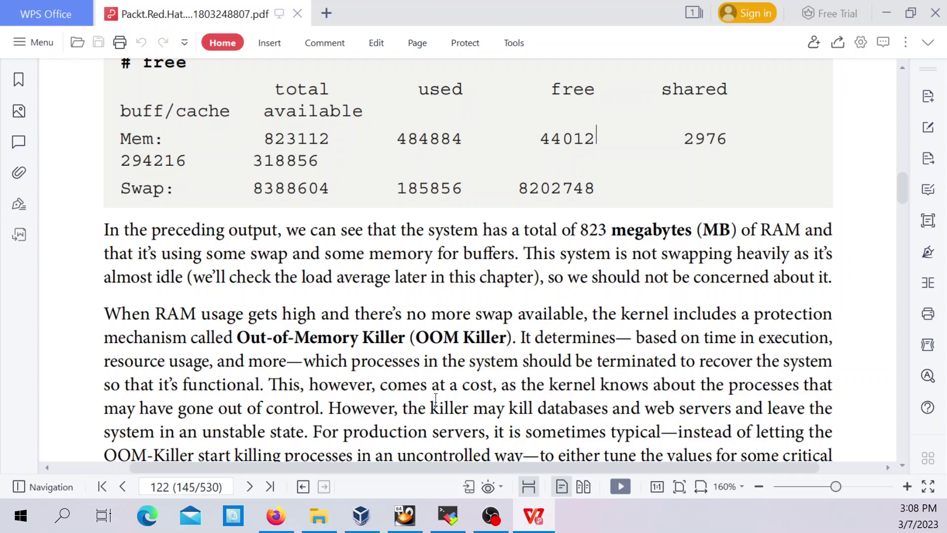
pyautogui.scroll(-1, 438, 392)
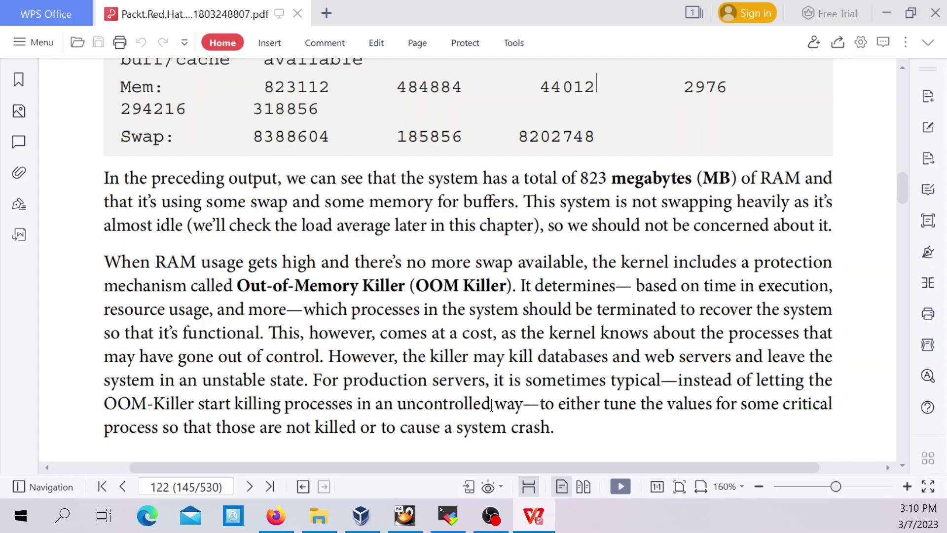
pyautogui.scroll(-3, 495, 415)
pyautogui.scroll(-3, 496, 415)
pyautogui.scroll(-1, 491, 409)
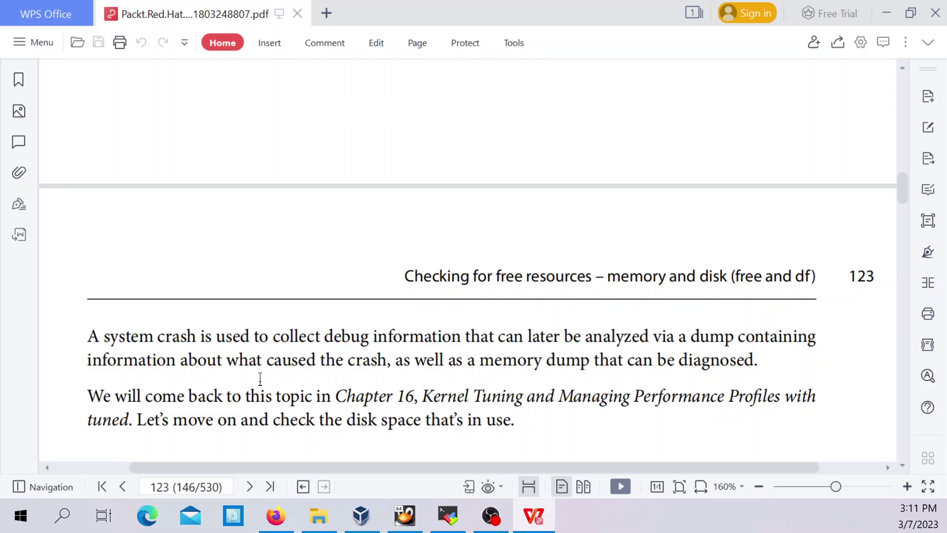
# Scroll down to the Disk space heading and its # df example output.
pyautogui.scroll(-1, 316, 387)
pyautogui.scroll(-1, 330, 382)
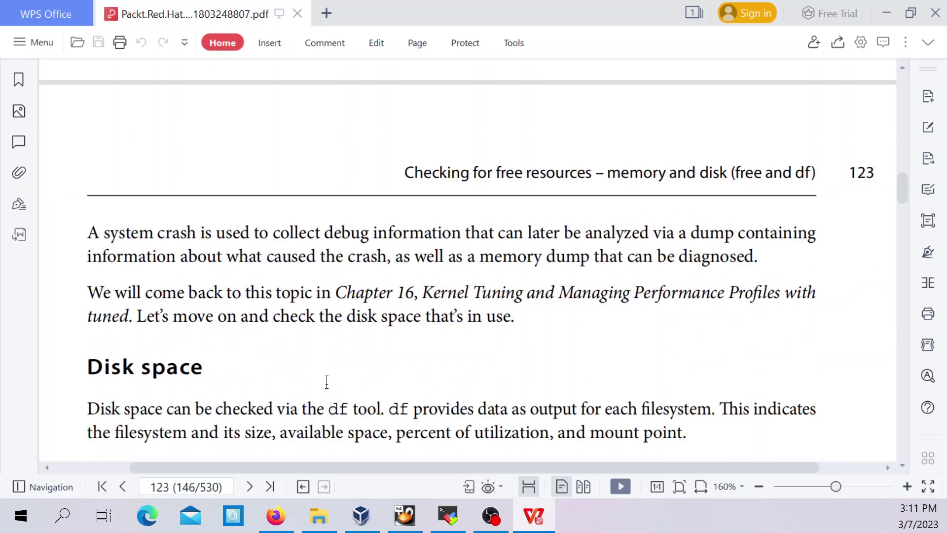
pyautogui.scroll(-1, 326, 379)
pyautogui.scroll(-1, 249, 368)
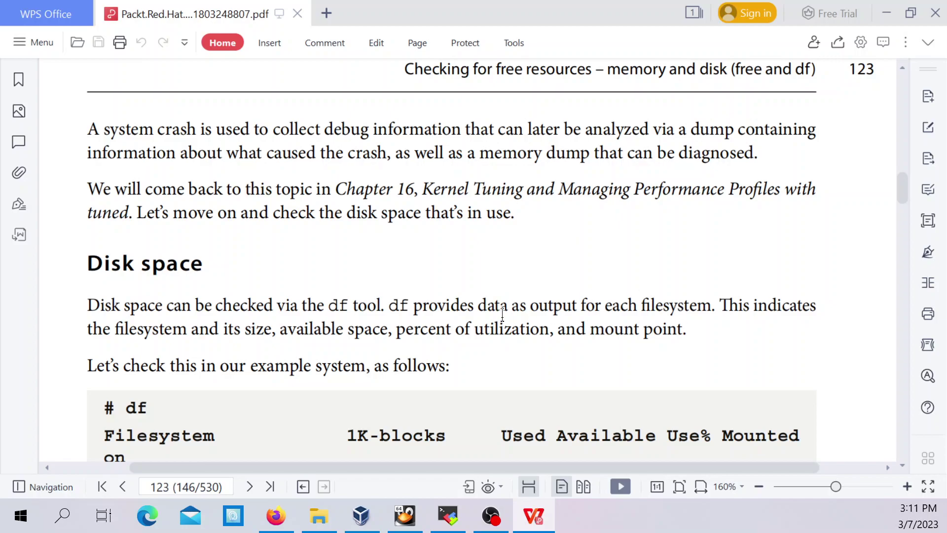
pyautogui.scroll(-1, 492, 441)
pyautogui.scroll(-1, 296, 417)
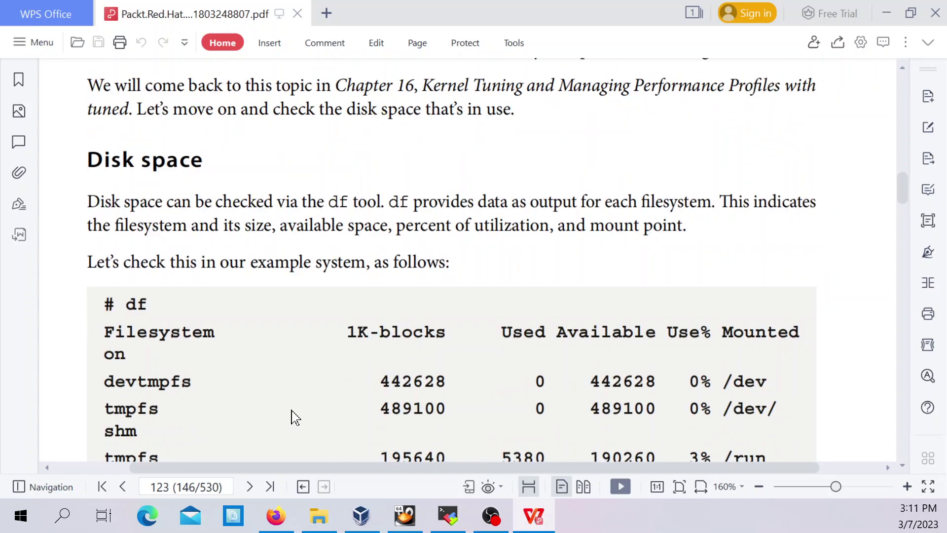
pyautogui.scroll(-1, 341, 395)
# Run df in MobaXterm (root filesystem 12% used), then go back to the book's df table.
pyautogui.click(448, 515)
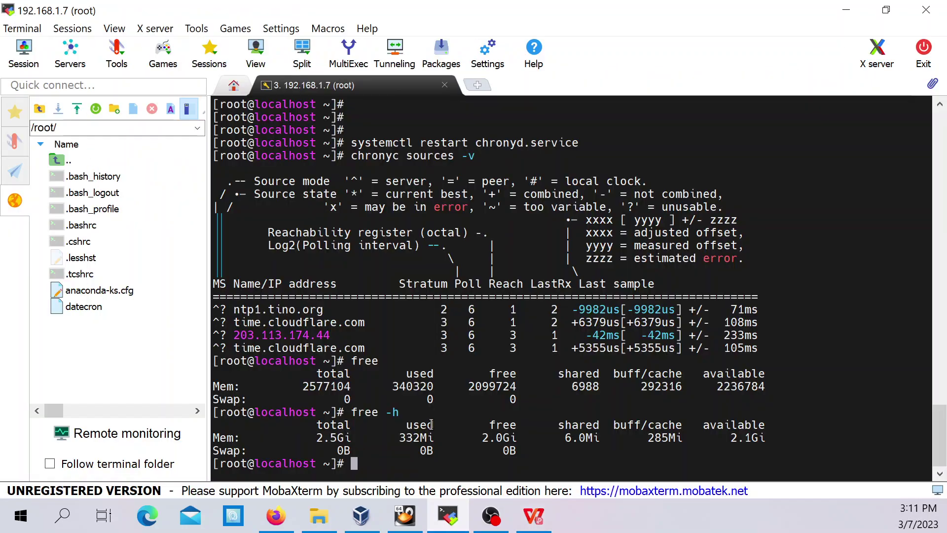
pyautogui.write('df')
pyautogui.press('Return')
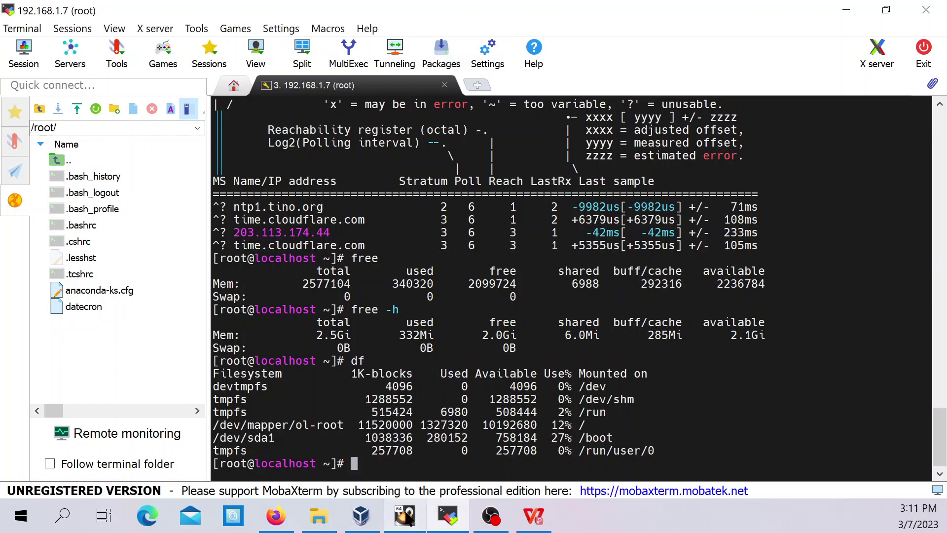
pyautogui.click(534, 516)
pyautogui.scroll(-1, 475, 398)
# Scroll to the Important Note on emptying in-use files and 'We'll check out CPU usage next.'.
pyautogui.scroll(-1, 468, 397)
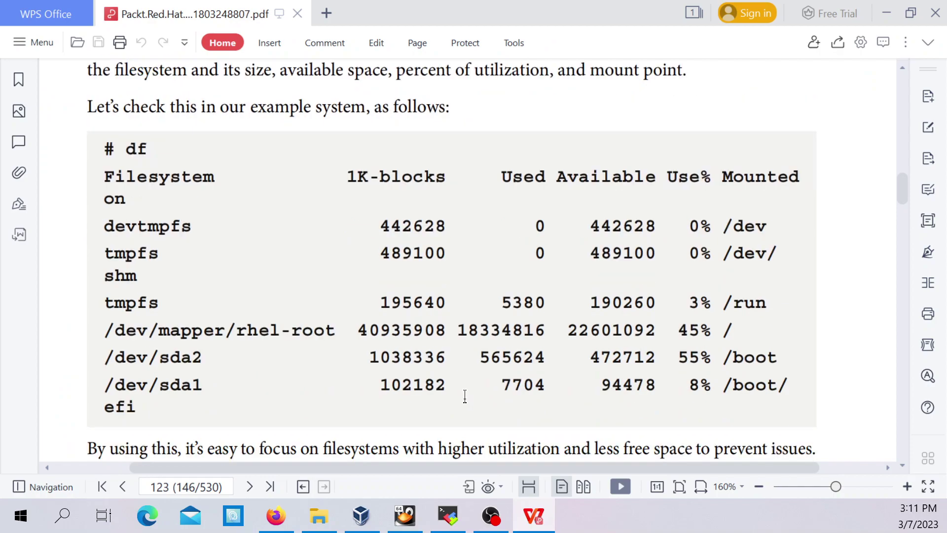
pyautogui.scroll(-3, 462, 393)
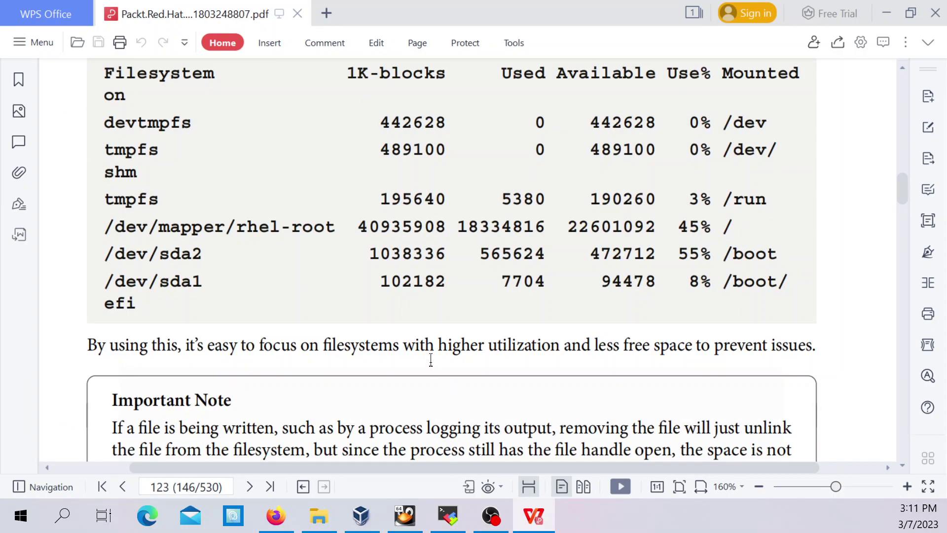
pyautogui.scroll(-1, 435, 361)
pyautogui.scroll(-1, 374, 367)
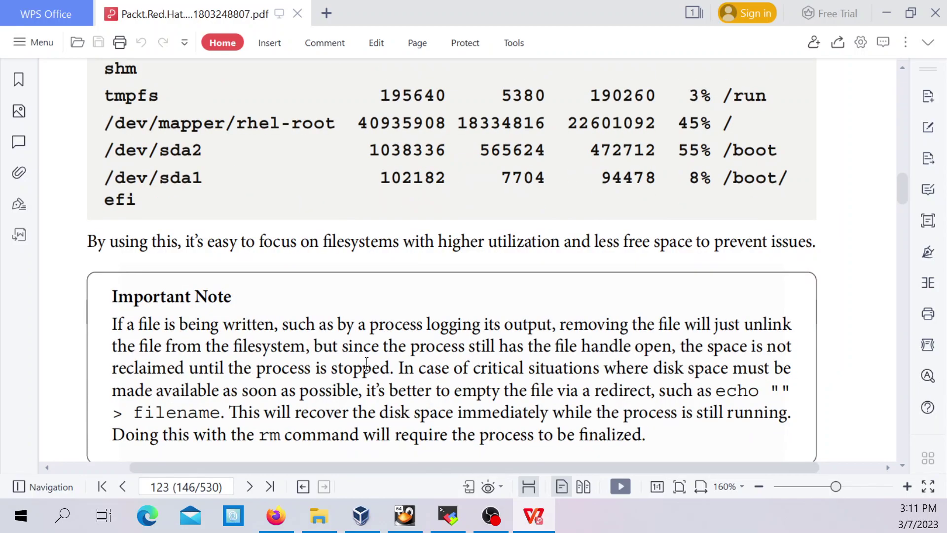
pyautogui.scroll(-1, 357, 351)
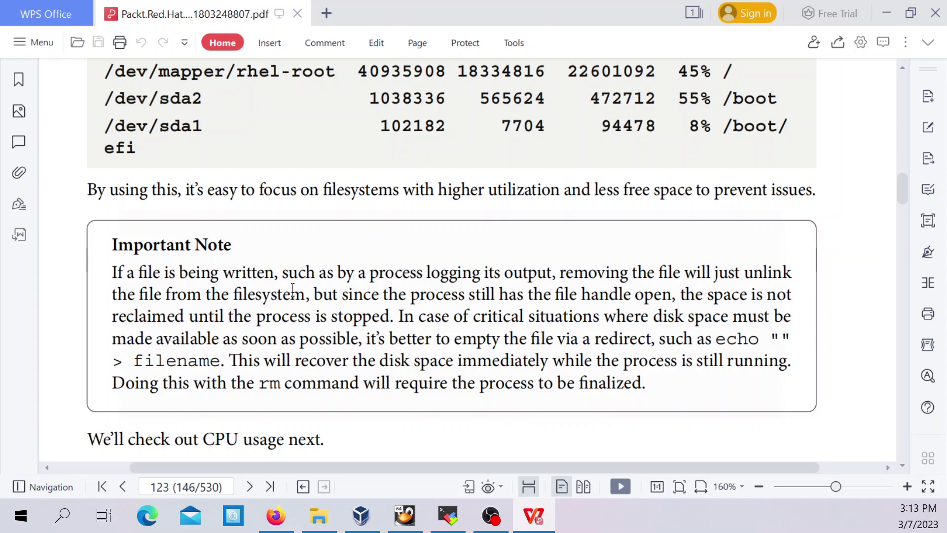
# Scroll the PDF to the CPU section on page 124.
pyautogui.scroll(-1, 392, 327)
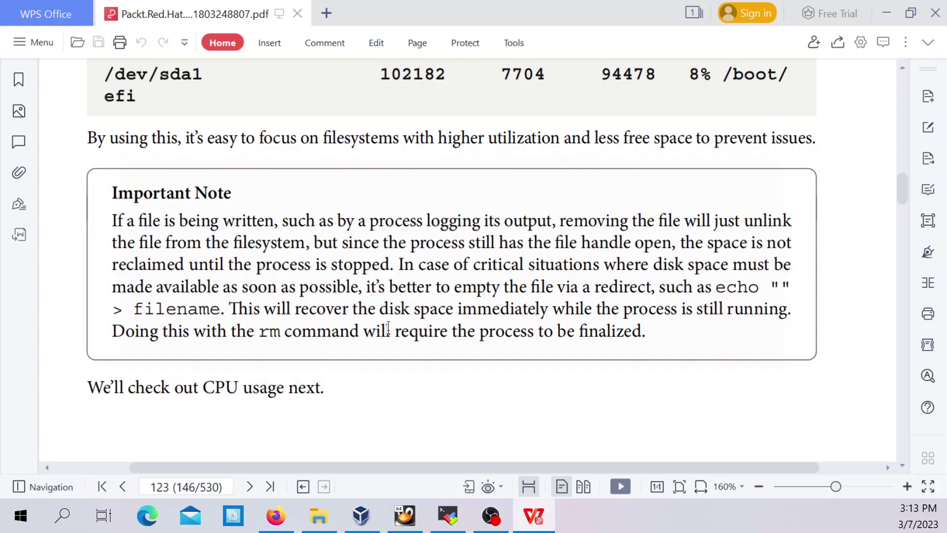
pyautogui.scroll(-1, 389, 327)
pyautogui.scroll(-2, 389, 327)
pyautogui.scroll(-2, 388, 327)
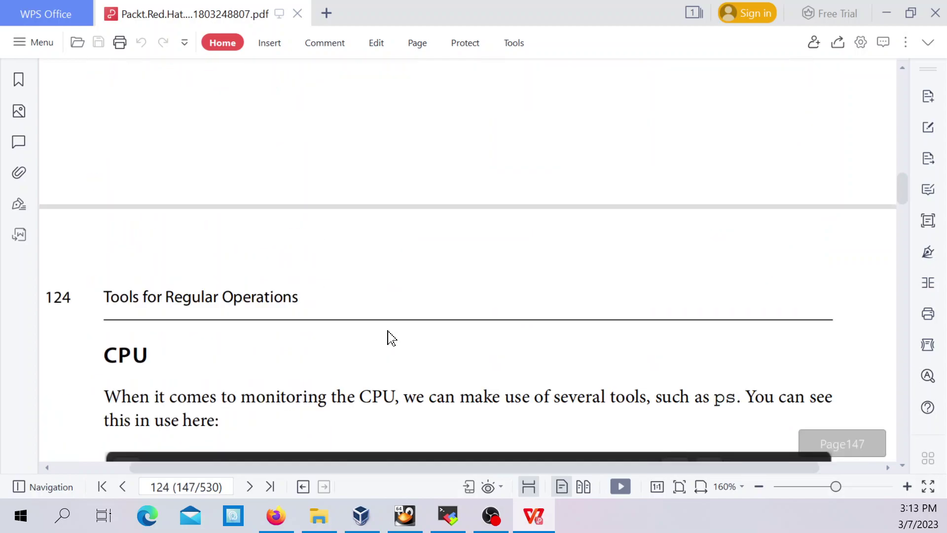
pyautogui.scroll(-1, 388, 327)
pyautogui.scroll(-1, 387, 327)
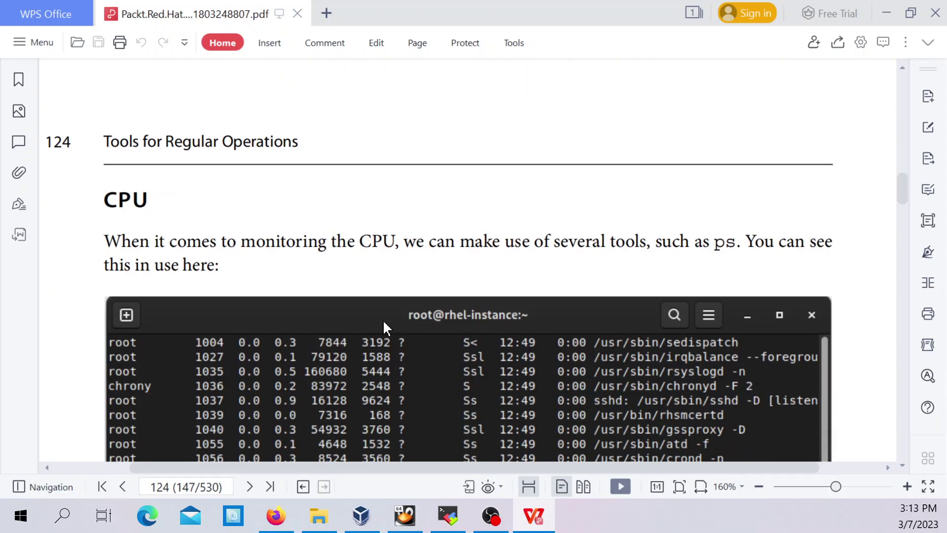
pyautogui.scroll(-1, 542, 267)
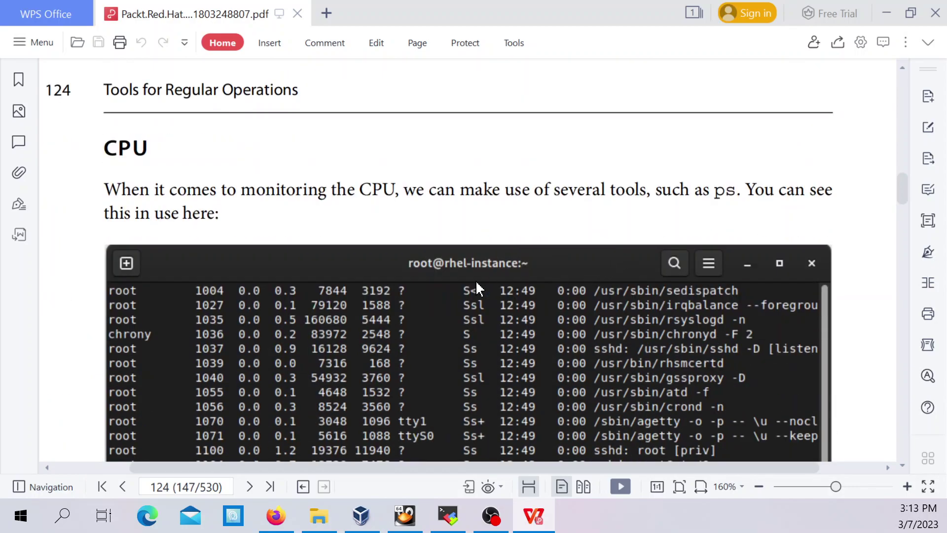
pyautogui.scroll(-3, 419, 301)
pyautogui.scroll(-1, 370, 318)
pyautogui.scroll(-4, 370, 319)
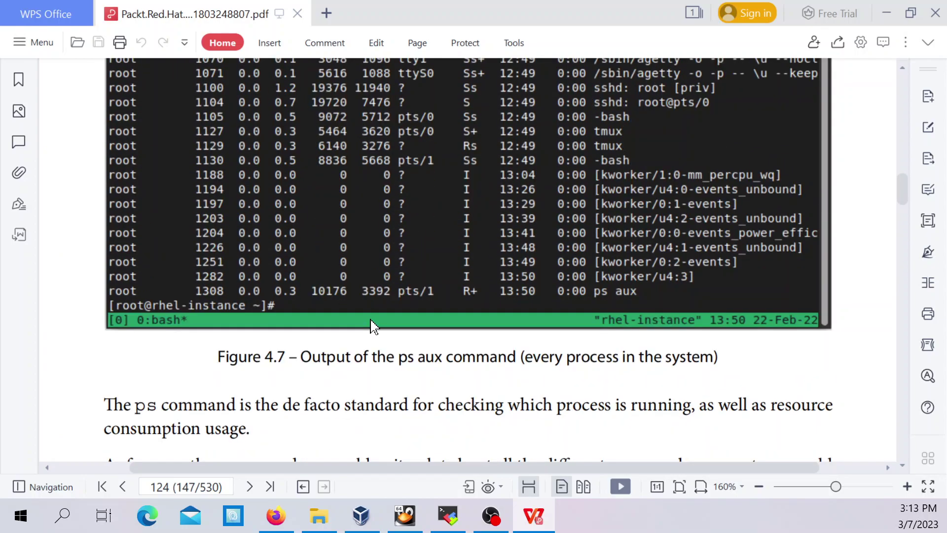
pyautogui.scroll(-1, 371, 320)
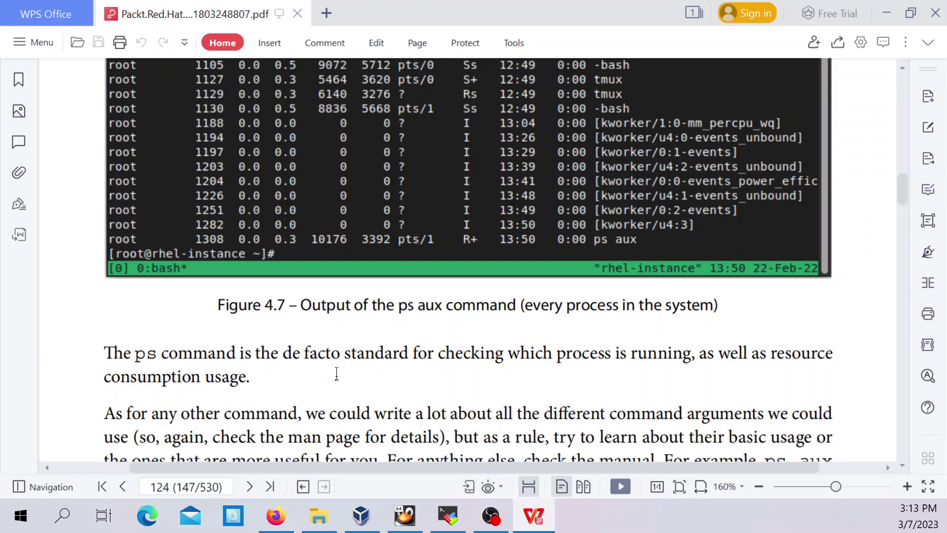
pyautogui.scroll(-1, 337, 373)
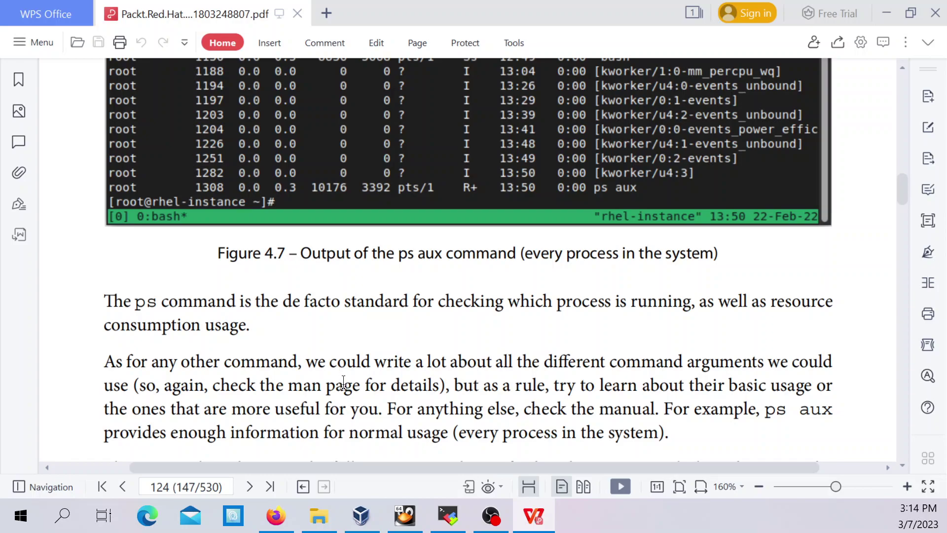
pyautogui.scroll(-1, 344, 382)
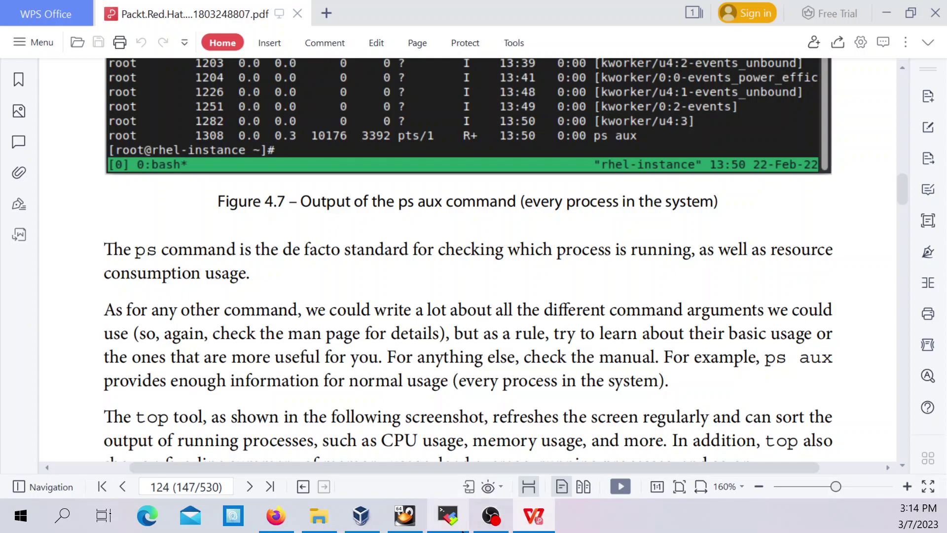
# Run ps aux in the MobaXterm terminal and scroll through the process listing.
pyautogui.click(448, 515)
pyautogui.write('ps ')
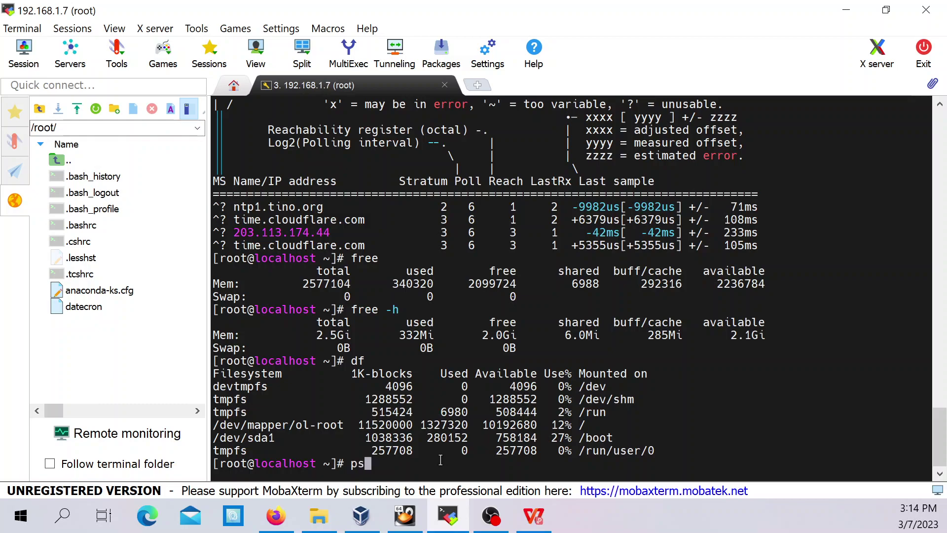
pyautogui.write('aux')
pyautogui.press('Return')
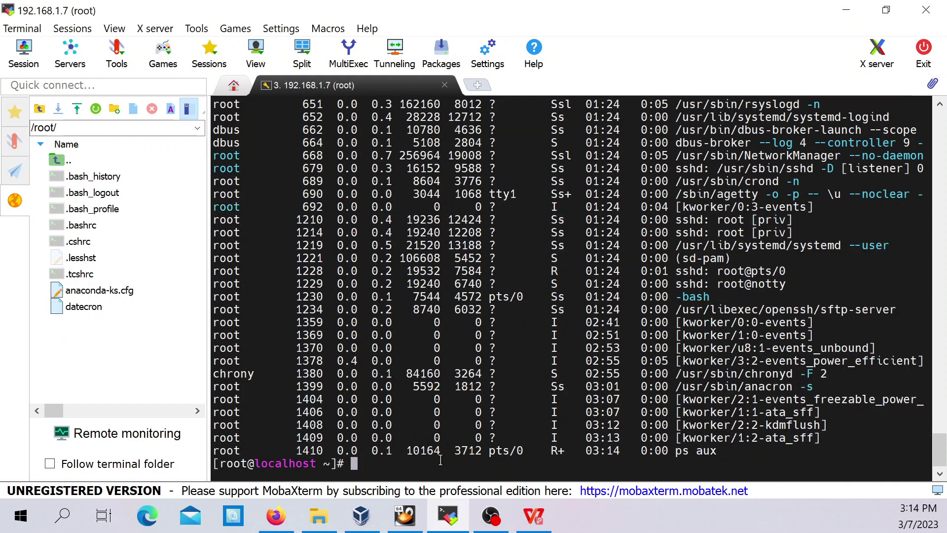
pyautogui.scroll(4, 502, 344)
pyautogui.scroll(3, 502, 344)
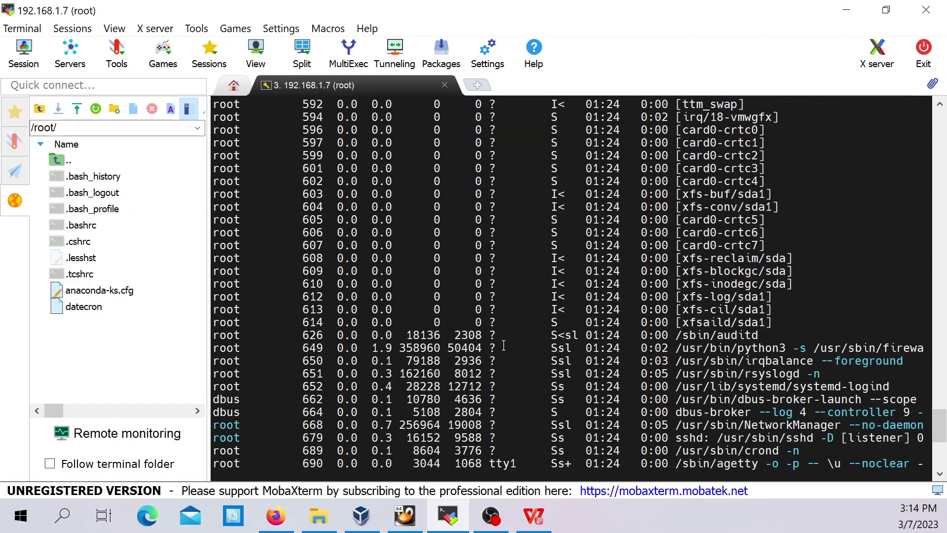
pyautogui.scroll(8, 502, 345)
pyautogui.scroll(-10, 502, 344)
pyautogui.scroll(-1, 502, 345)
# Read the top tool paragraph down to page 125, then return to the MobaXterm terminal.
pyautogui.click(533, 515)
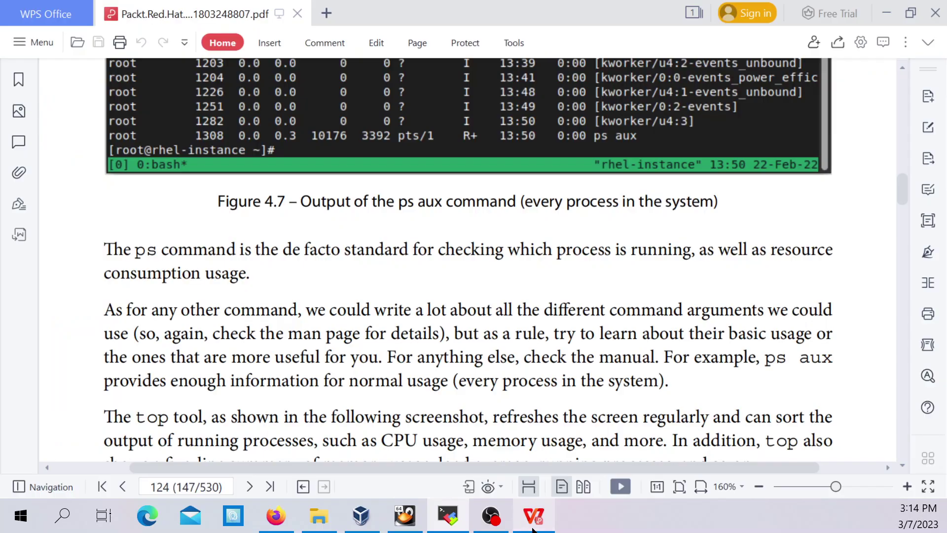
pyautogui.scroll(-1, 481, 414)
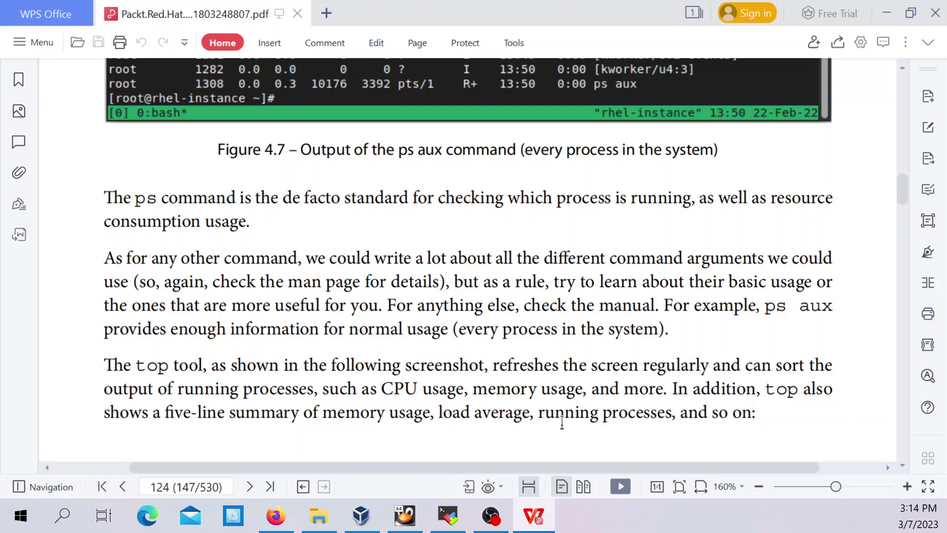
pyautogui.scroll(-5, 610, 420)
pyautogui.scroll(-5, 503, 425)
pyautogui.scroll(-4, 490, 412)
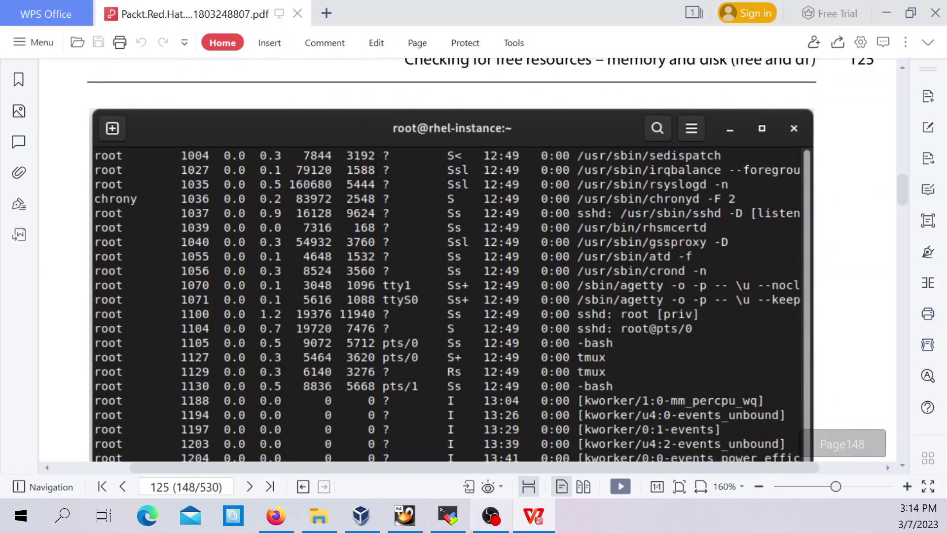
pyautogui.click(447, 515)
# Run top, highlight its header summary (133 tasks, 2516.7 MiB memory), and return to the book.
pyautogui.scroll(-5, 458, 462)
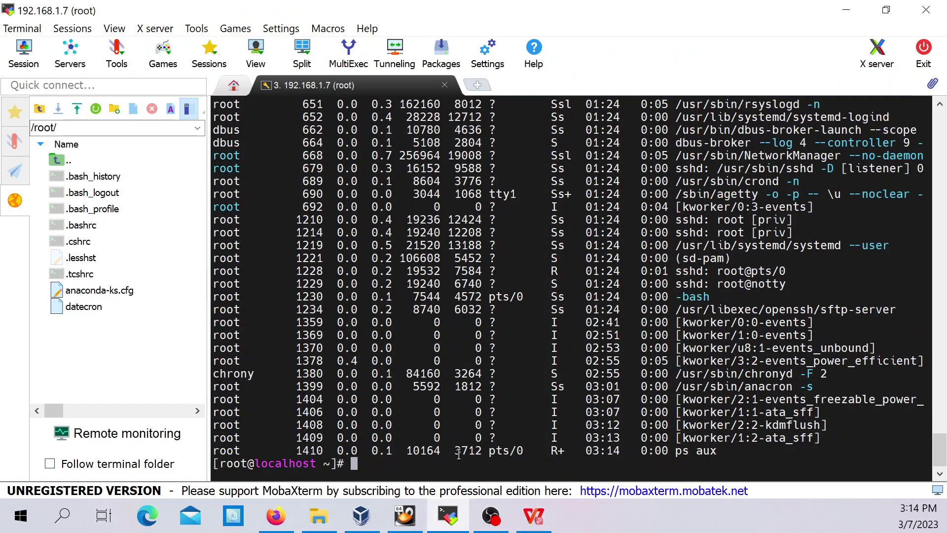
pyautogui.write('top')
pyautogui.press('Return')
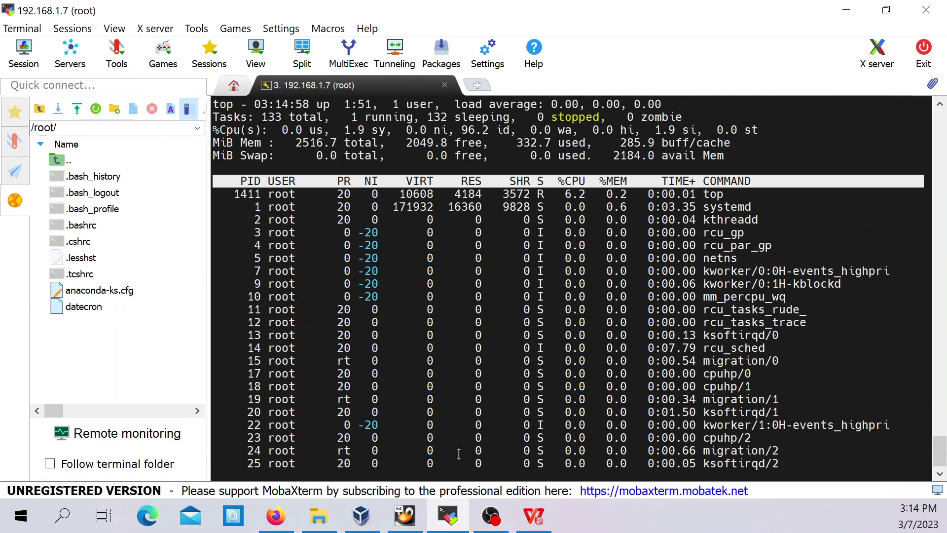
pyautogui.moveTo(374, 104); pyautogui.dragTo(401, 154)
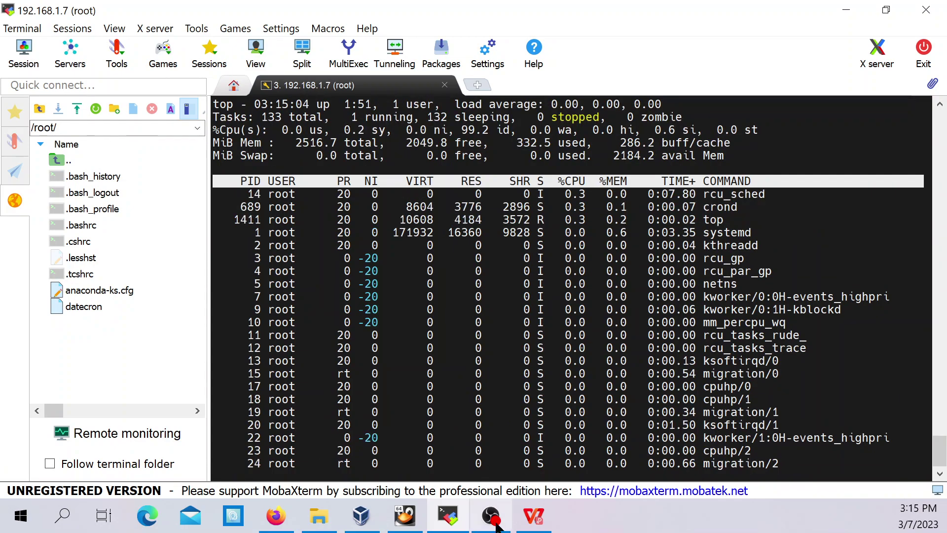
pyautogui.click(532, 520)
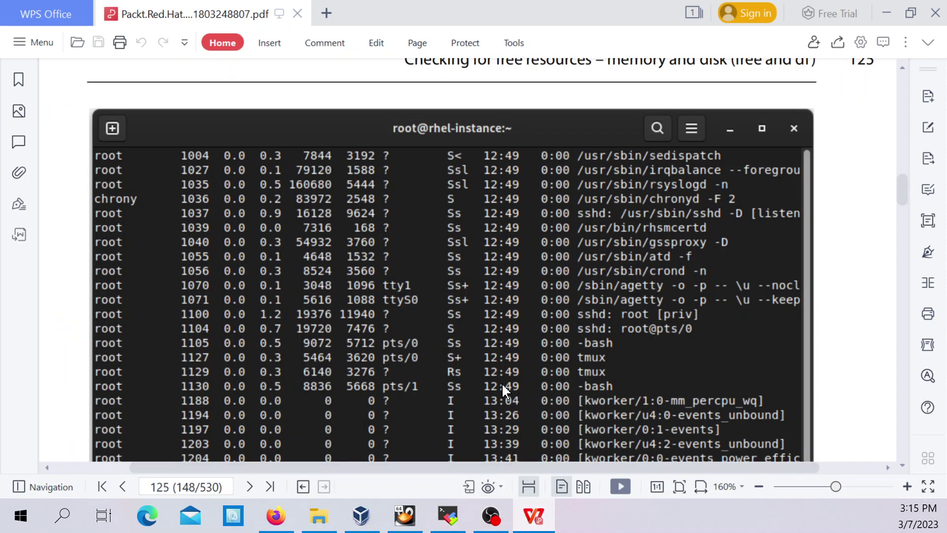
# Scroll the PDF past Figure 4.8 to page 125's Load average heading.
pyautogui.scroll(-6, 501, 383)
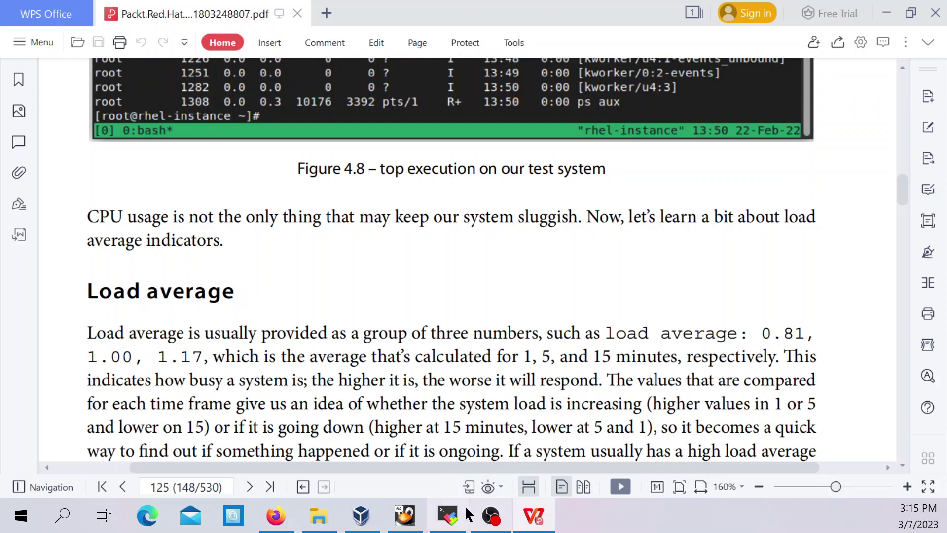
# Highlight top's load average 0.00, 0.00, 0.00 in MobaXterm, then minimize the terminal.
pyautogui.moveTo(448, 515)
pyautogui.click(457, 481)
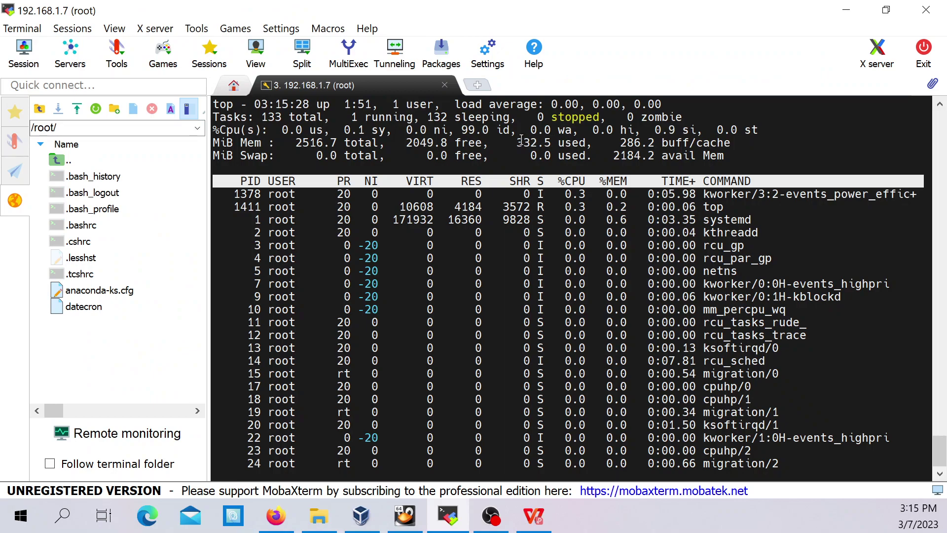
pyautogui.moveTo(551, 104); pyautogui.dragTo(666, 97)
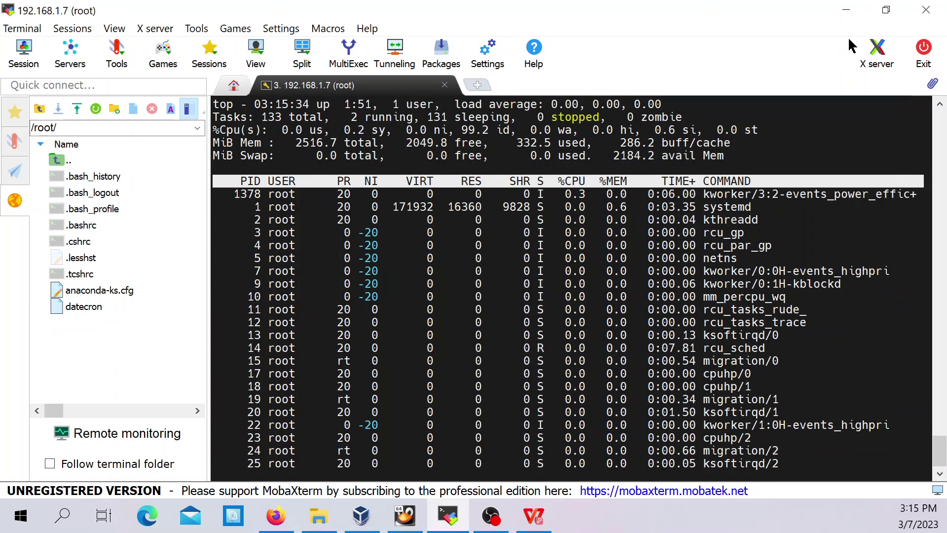
pyautogui.click(846, 9)
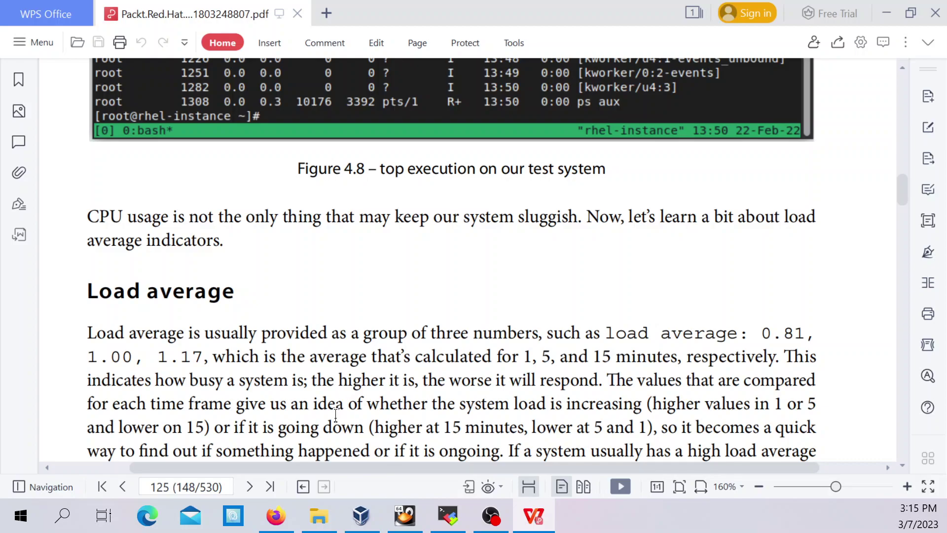
# Scroll the PDF until page 126's 'Other monitoring tools' heading is at the top.
pyautogui.scroll(-1, 333, 415)
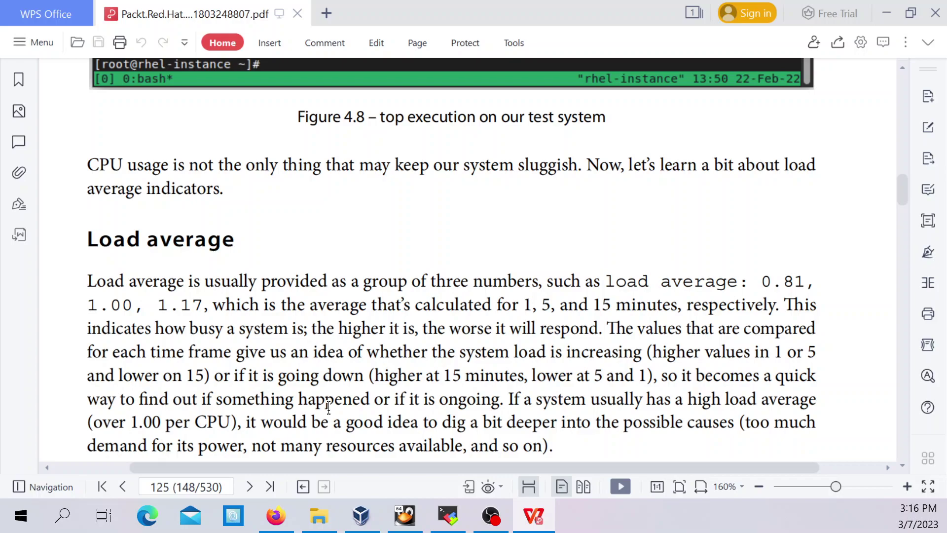
pyautogui.scroll(-1, 329, 407)
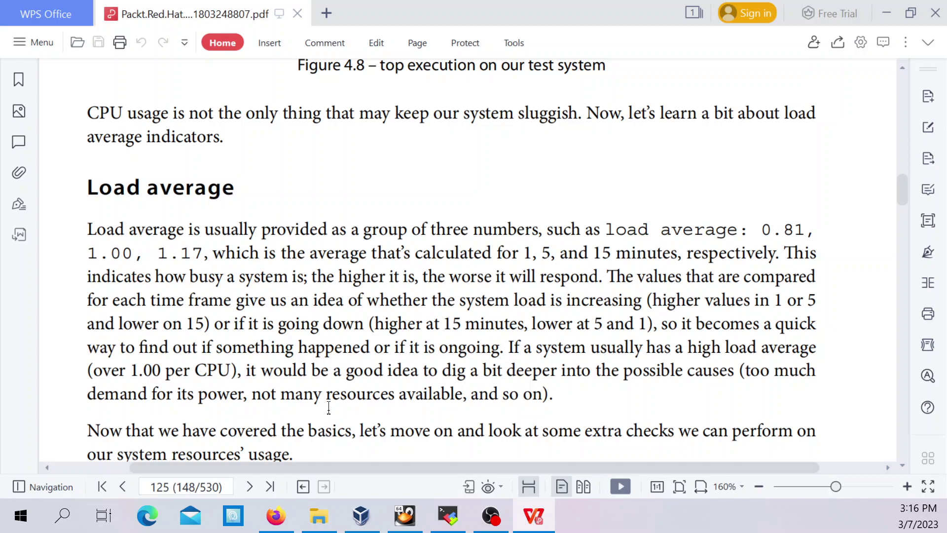
pyautogui.scroll(-3, 329, 408)
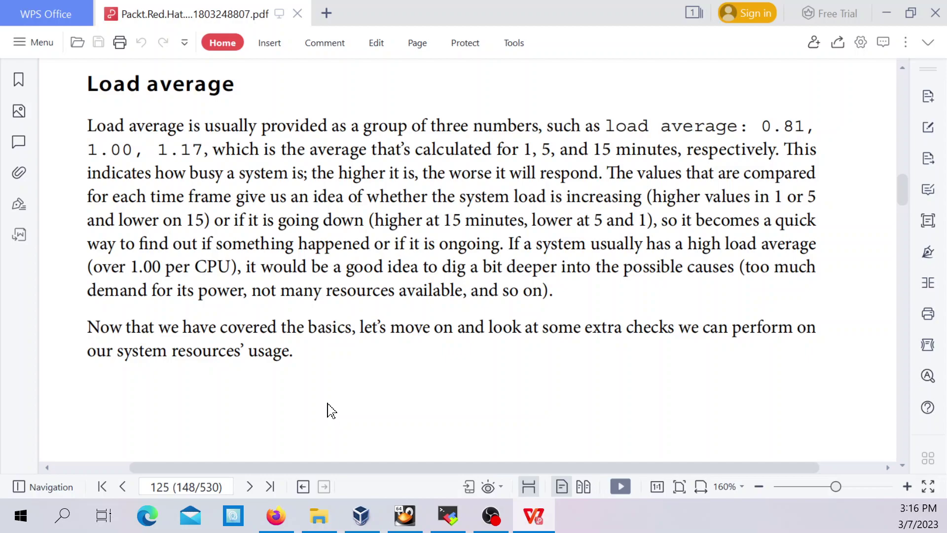
pyautogui.scroll(-4, 332, 410)
pyautogui.scroll(-4, 328, 406)
pyautogui.scroll(-4, 327, 399)
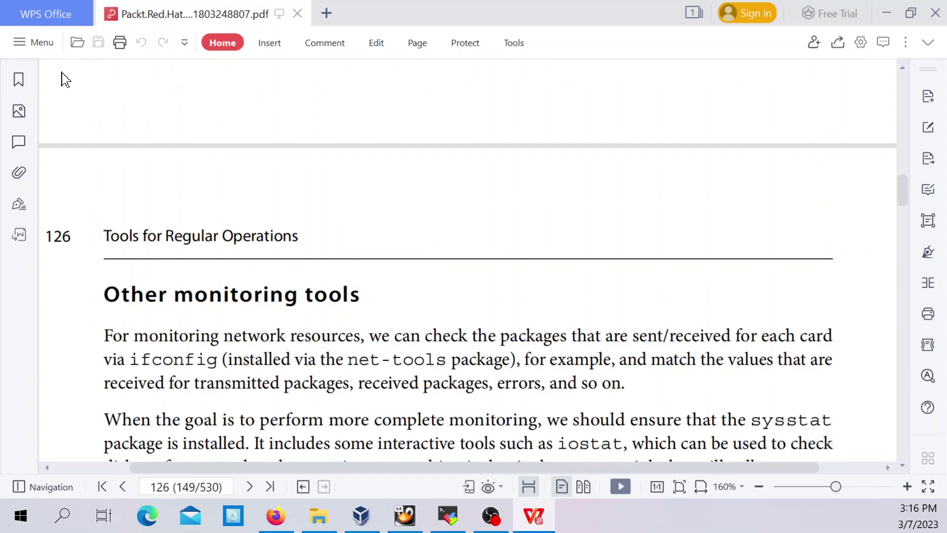
# Glance at the bookmark list, then scroll to page 126's sysstat and /var/log/sa/ paragraphs.
pyautogui.click(19, 79)
pyautogui.scroll(-2, 219, 338)
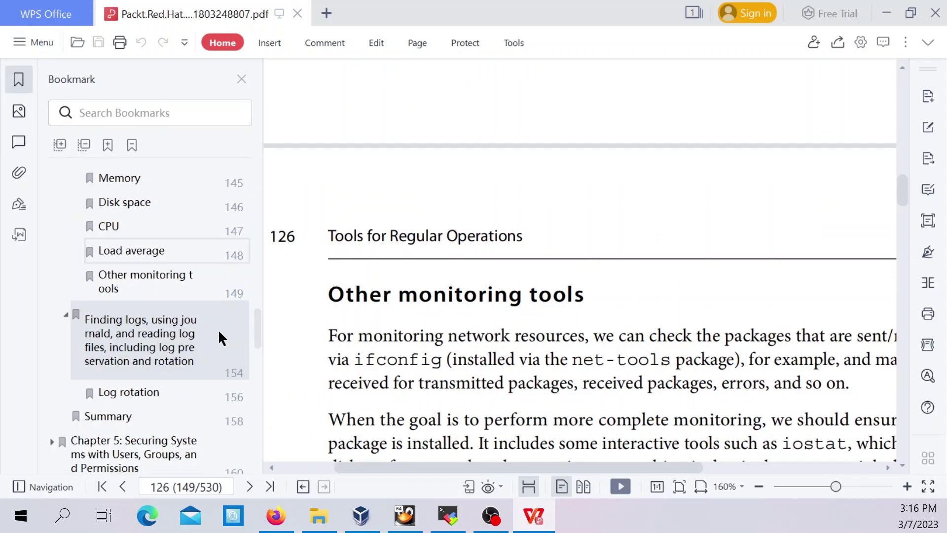
pyautogui.click(18, 78)
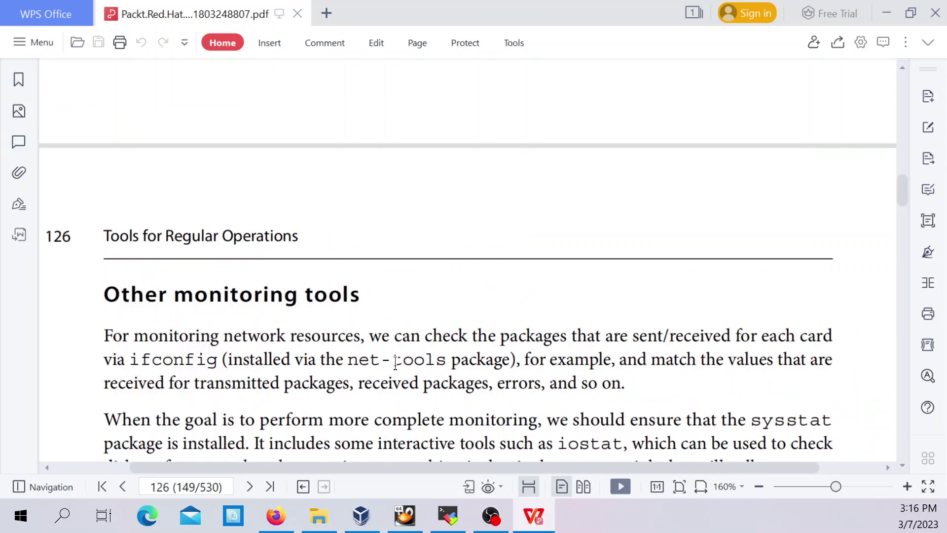
pyautogui.scroll(-1, 367, 374)
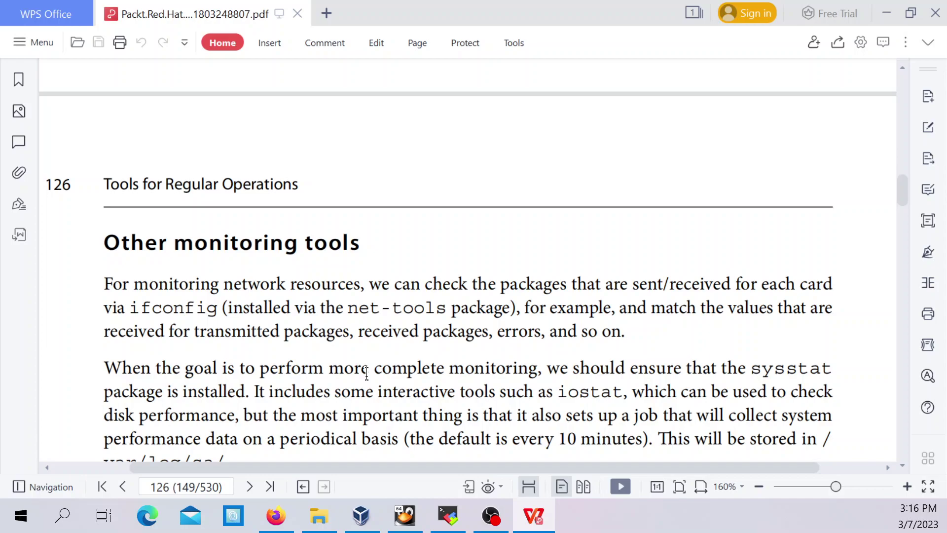
pyautogui.scroll(-1, 366, 372)
pyautogui.scroll(-1, 367, 372)
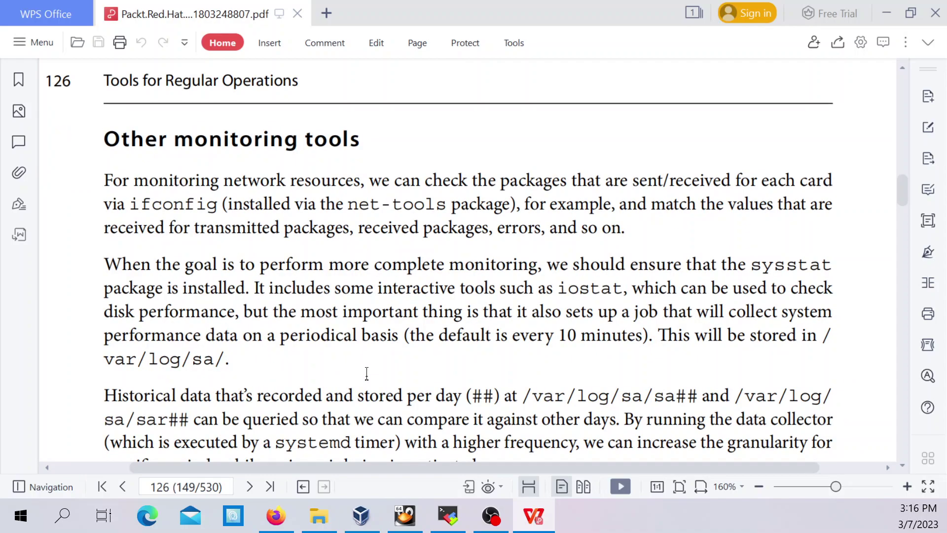
pyautogui.scroll(-1, 367, 374)
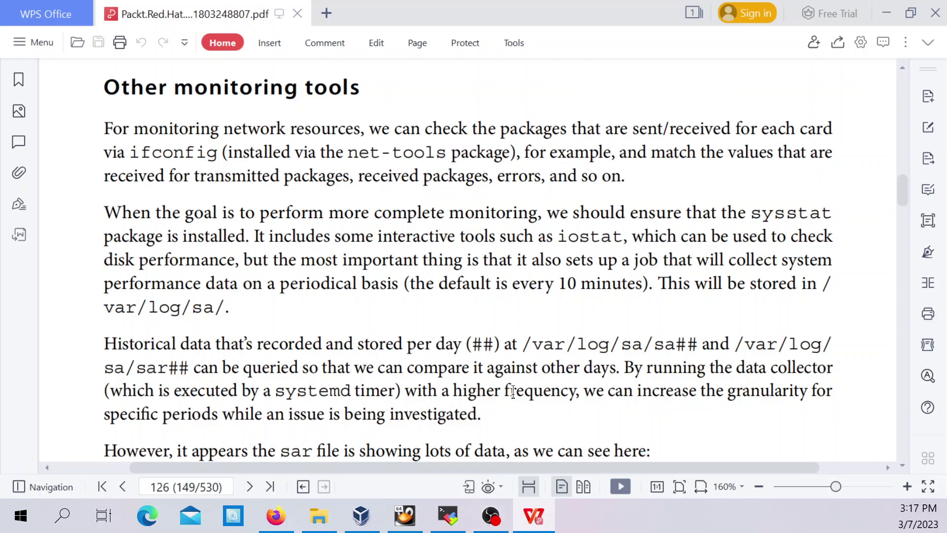
# Quit top and query installed packages with rpm -qa | grep sysstat, plus an edited variant.
pyautogui.click(443, 527)
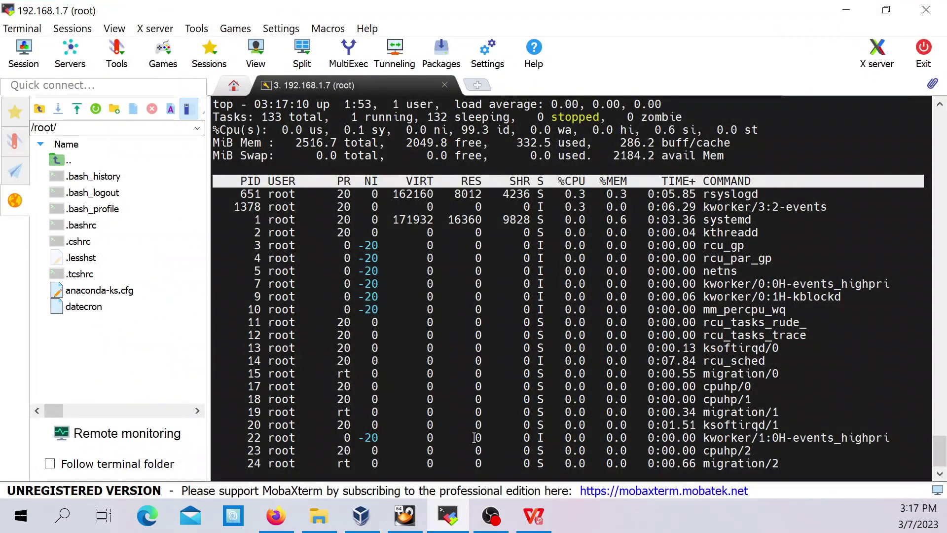
pyautogui.press('q')
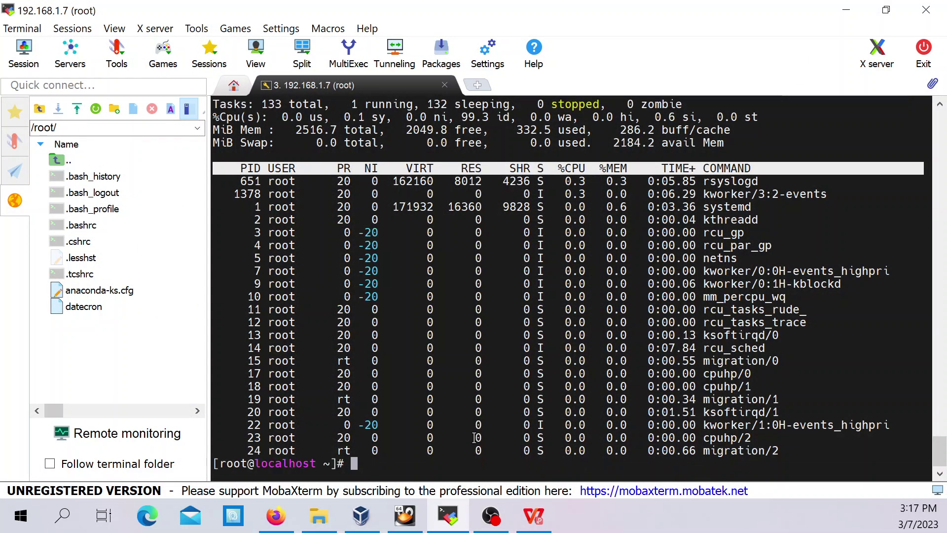
pyautogui.write('rp')
pyautogui.write('m -q')
pyautogui.write('a | grep ')
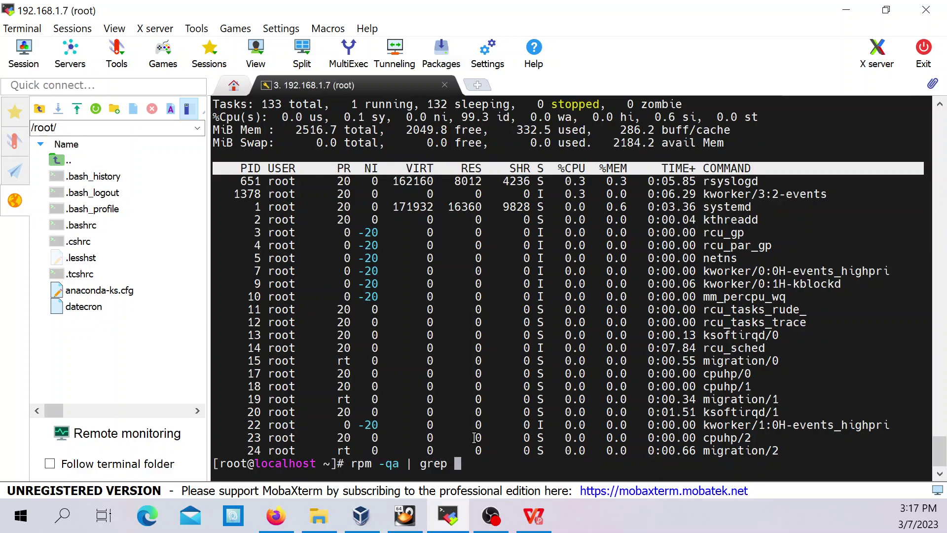
pyautogui.write('sysstat')
pyautogui.press('Return')
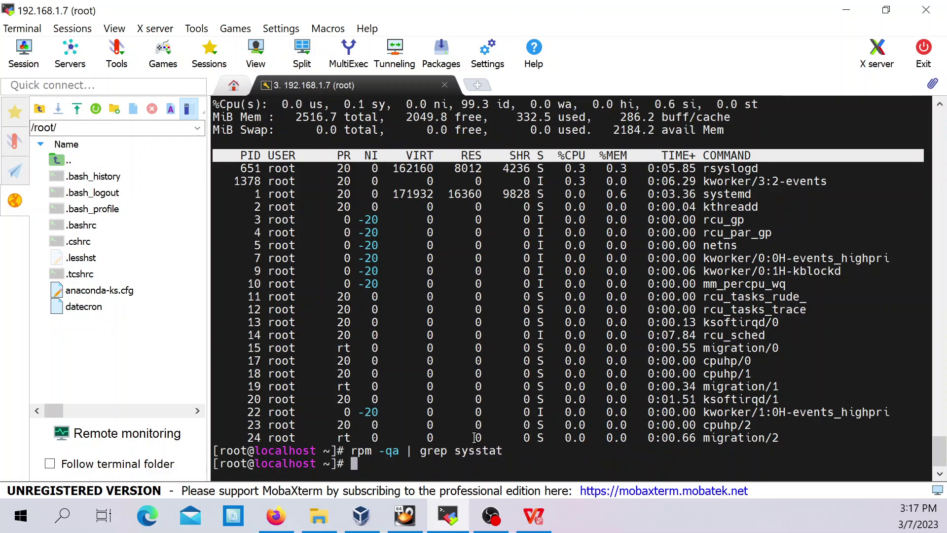
pyautogui.press('Up')
pyautogui.press('Left')
# Search for 'stat' (nothing found), then run yum install sysstat up to the 12-package prompt.
pyautogui.press('Left')
pyautogui.press('Left')
pyautogui.press('Left')
pyautogui.press('Delete')
pyautogui.press('Return')
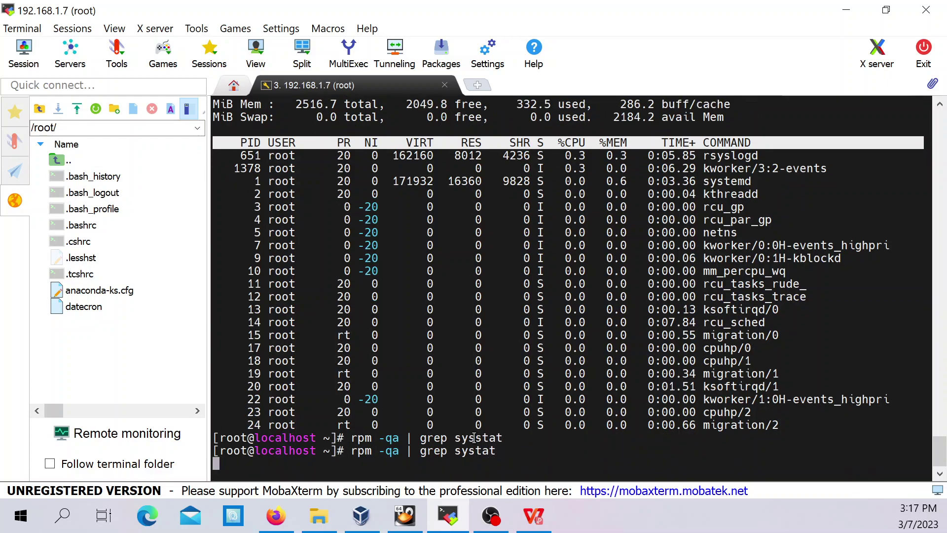
pyautogui.press('Up')
pyautogui.press('Left')
pyautogui.press('Left')
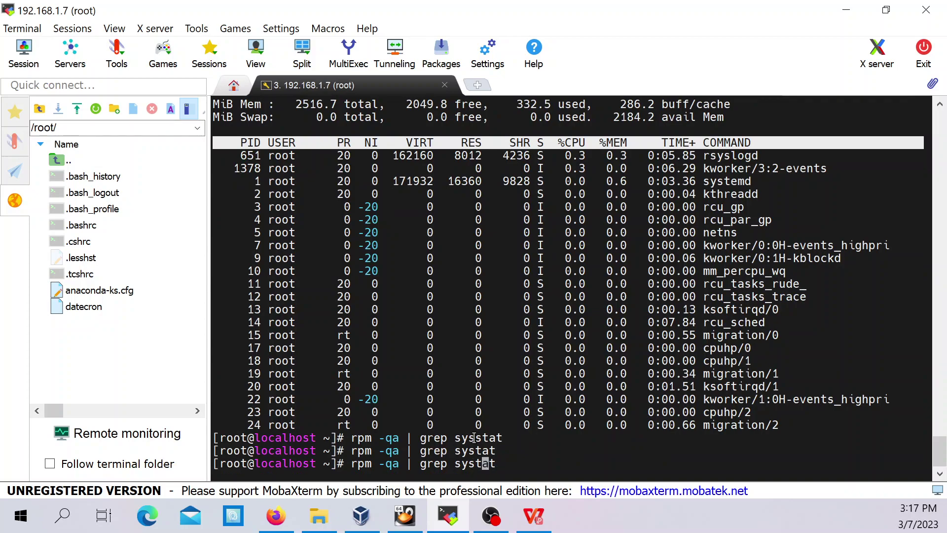
pyautogui.press('Left')
pyautogui.press('Left')
pyautogui.press('BackSpace')
pyautogui.press('BackSpace')
pyautogui.press('Return')
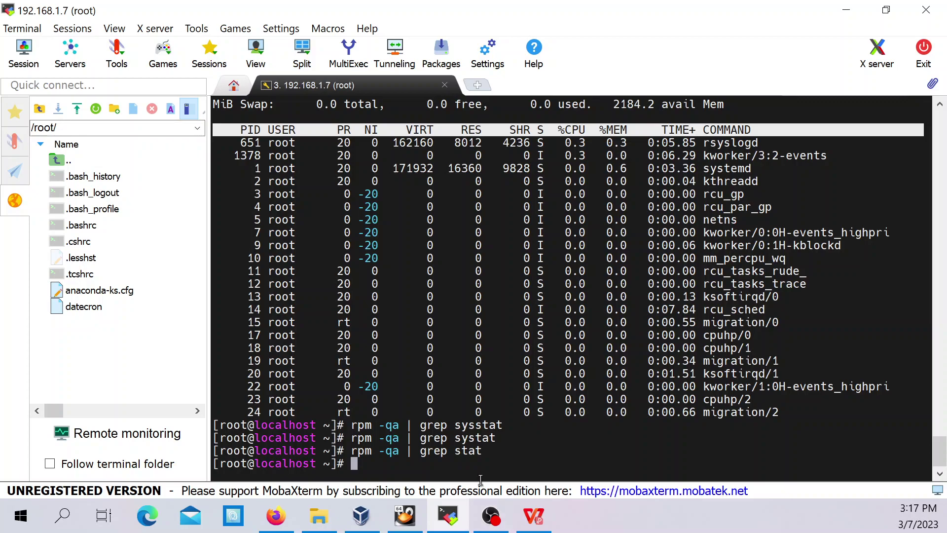
pyautogui.write('yum insta')
pyautogui.write('ll sys')
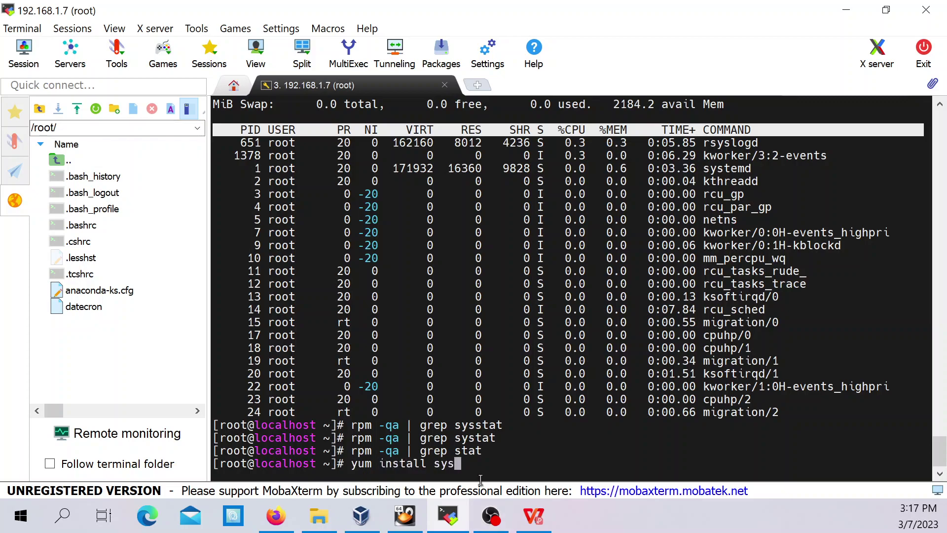
pyautogui.write('stat')
pyautogui.press('Return')
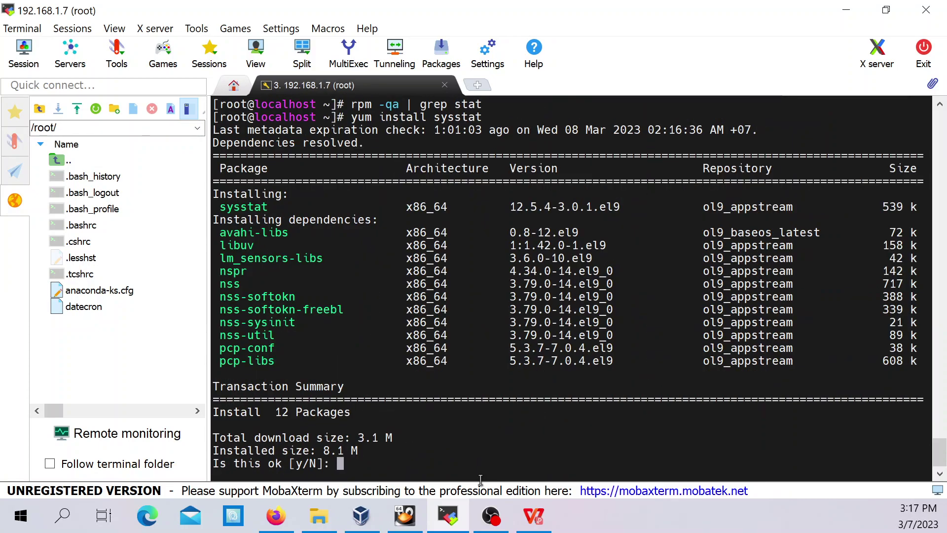
# Confirm the 12-package sysstat install with y and glance at the book while it downloads.
pyautogui.write('y')
pyautogui.press('Return')
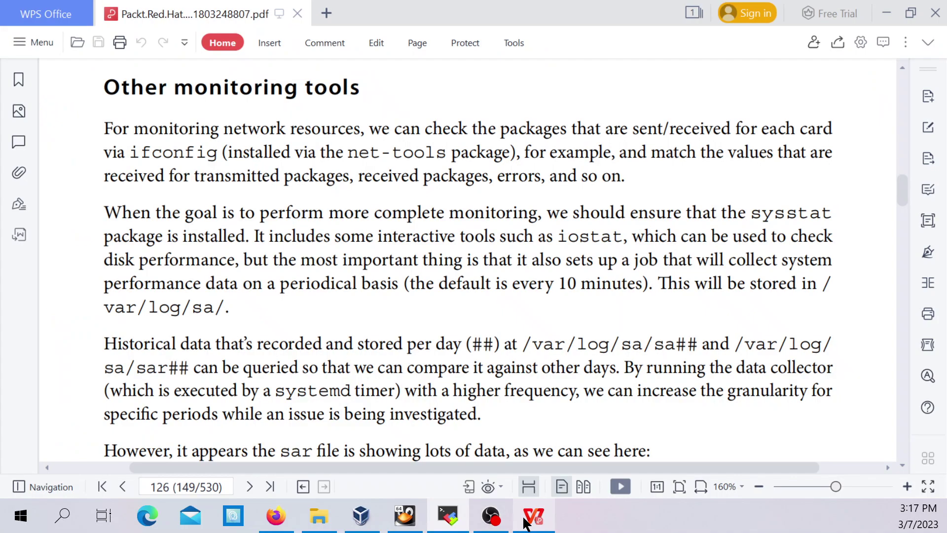
pyautogui.click(533, 515)
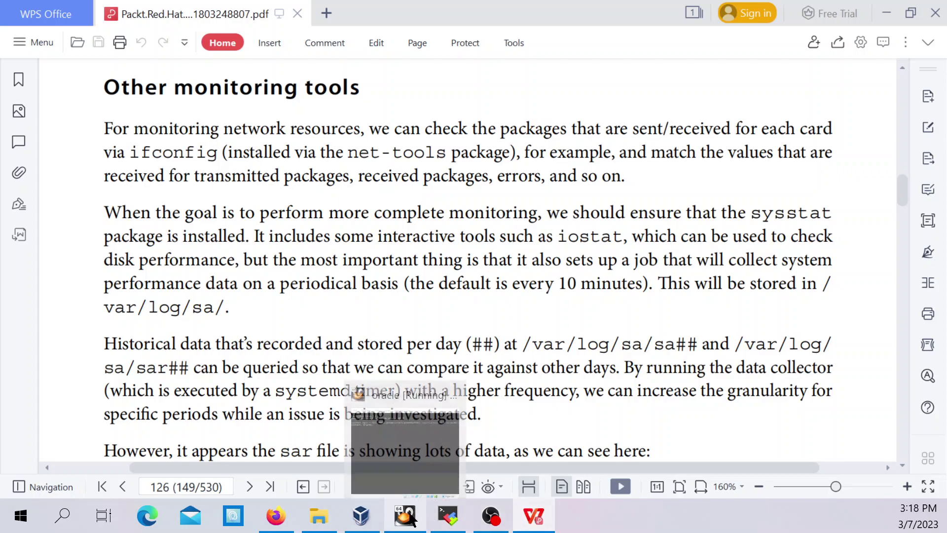
# Run iostat to show CPU and device statistics, then go back to the book.
pyautogui.click(451, 518)
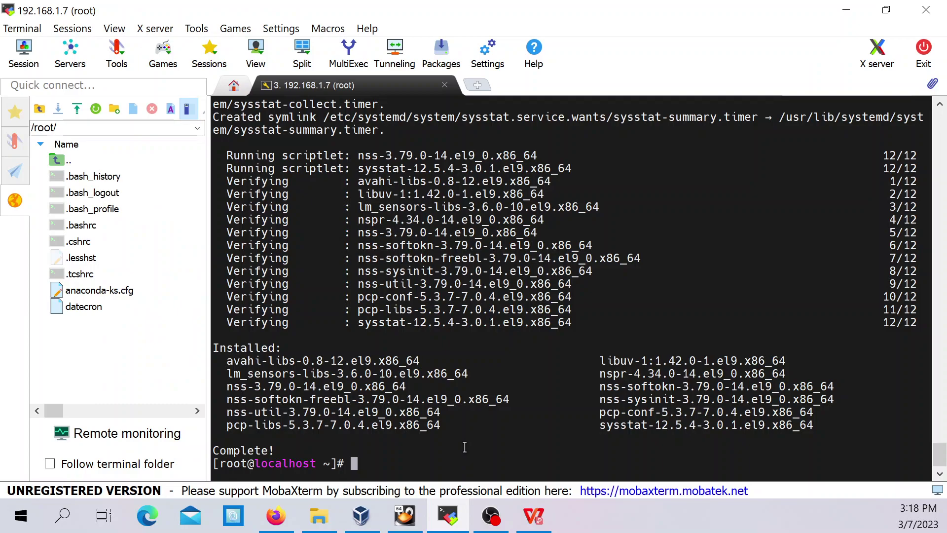
pyautogui.write('iostat')
pyautogui.press('Return')
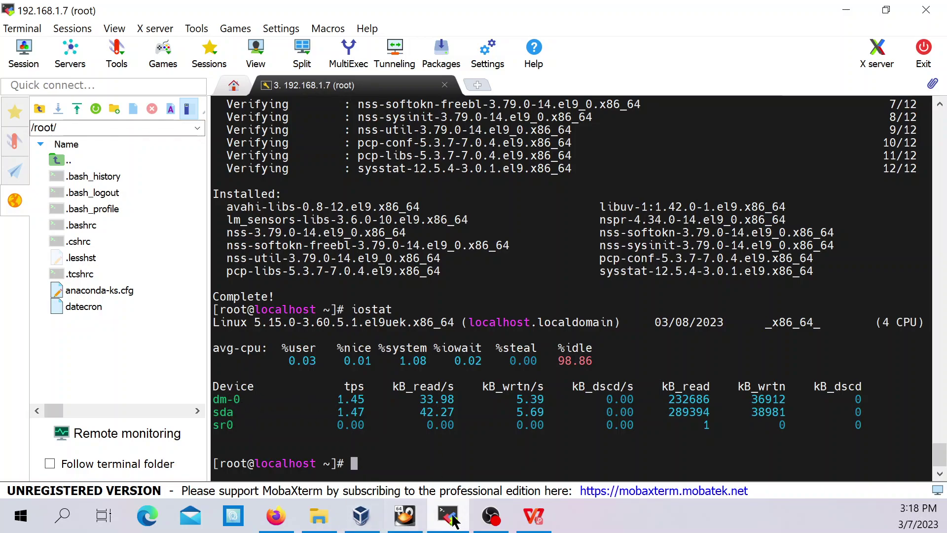
pyautogui.click(534, 516)
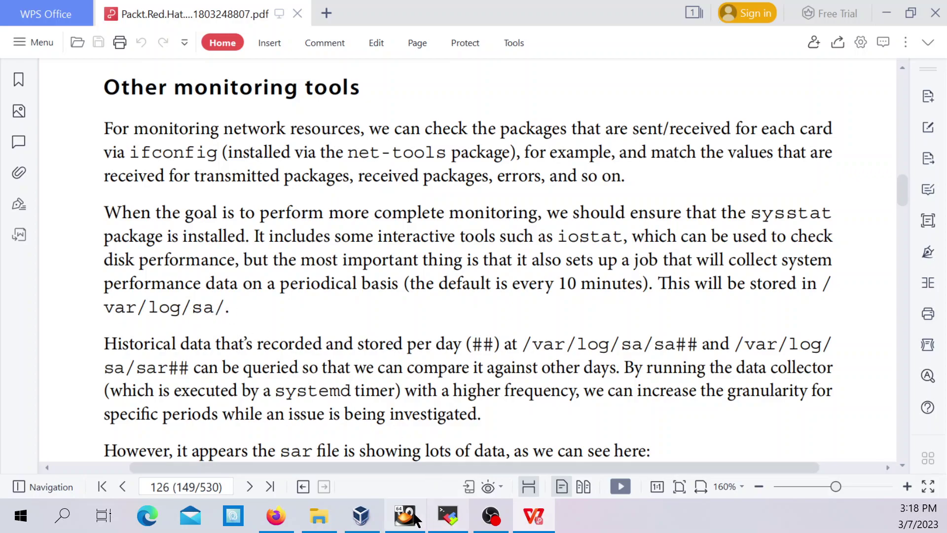
# List /var/log/sa/ with ls, using Tab completion, and find it empty.
pyautogui.click(438, 465)
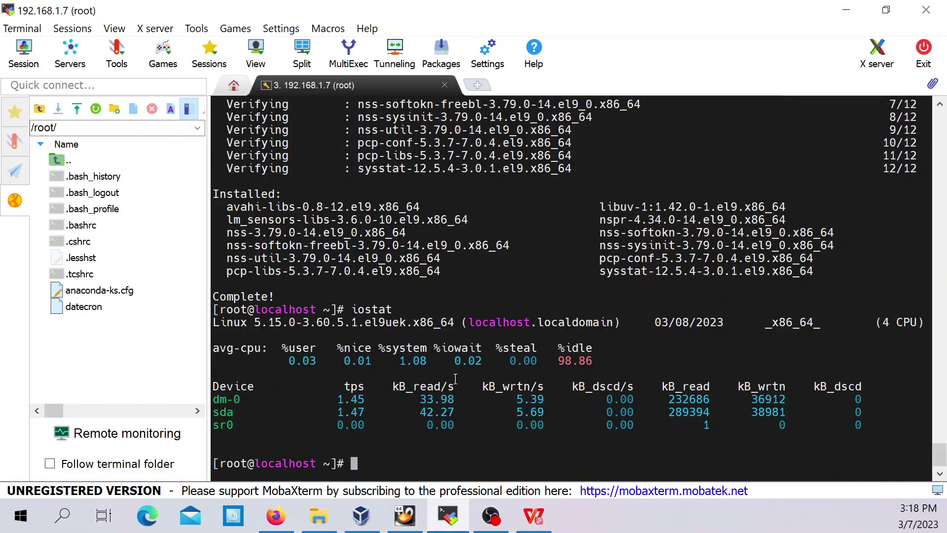
pyautogui.write('ls ')
pyautogui.write('/var/lo')
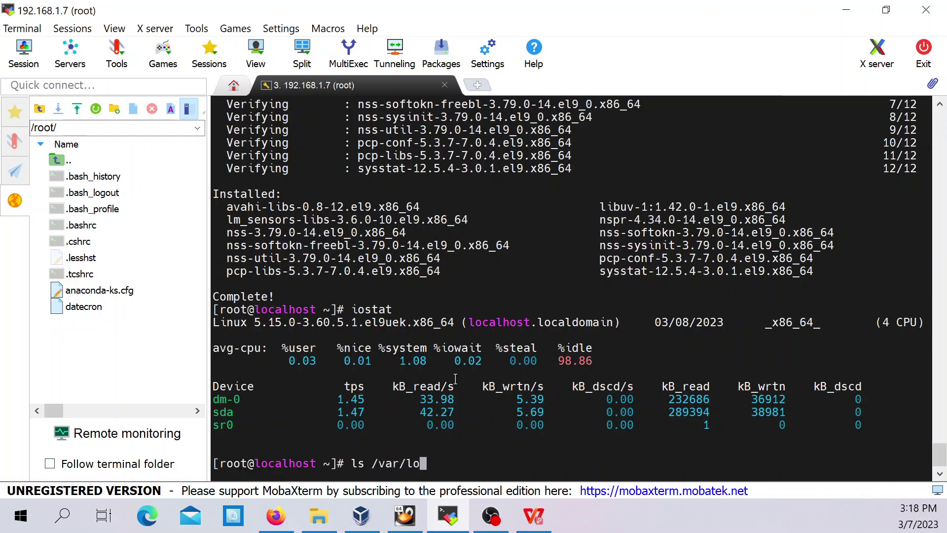
pyautogui.press('Tab')
pyautogui.press('Tab')
pyautogui.press('Tab')
pyautogui.write('g')
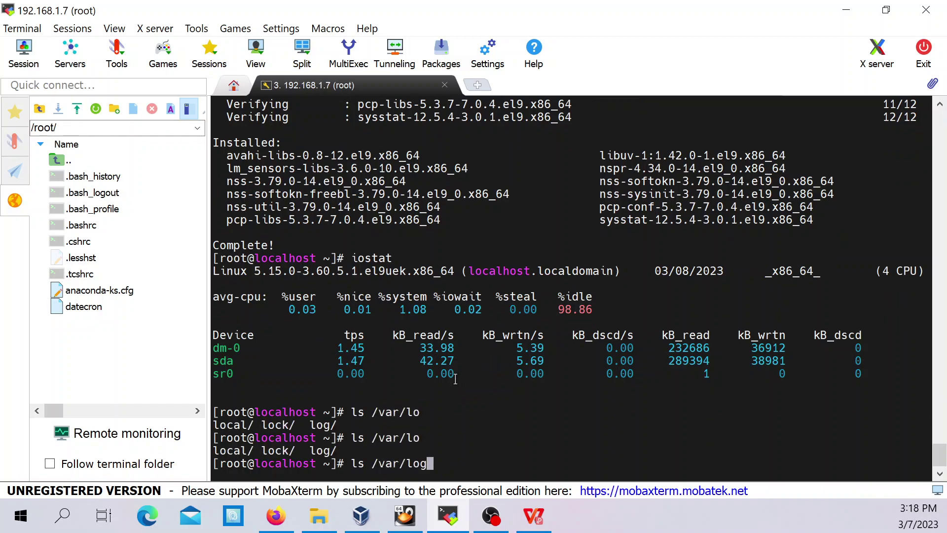
pyautogui.write('/s')
pyautogui.press('Tab')
pyautogui.press('Tab')
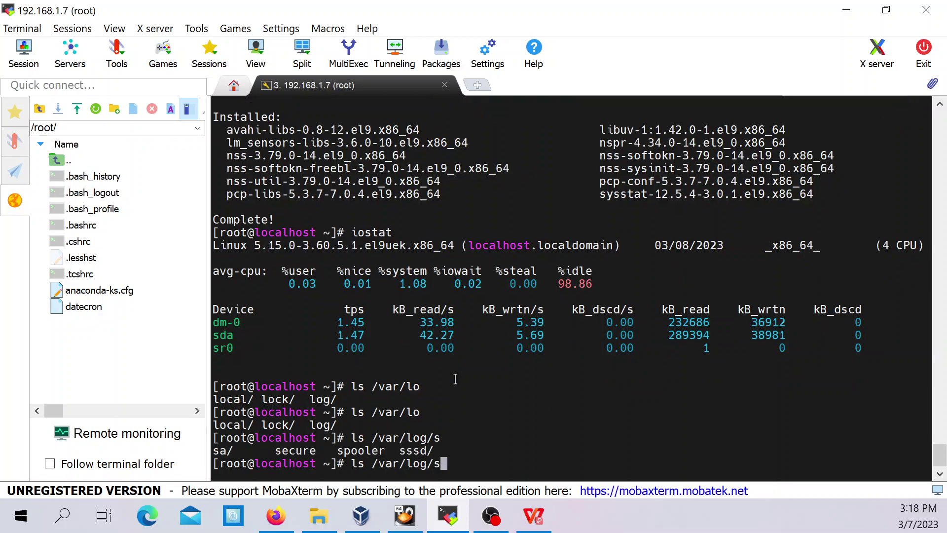
pyautogui.write('a/')
pyautogui.press('Return')
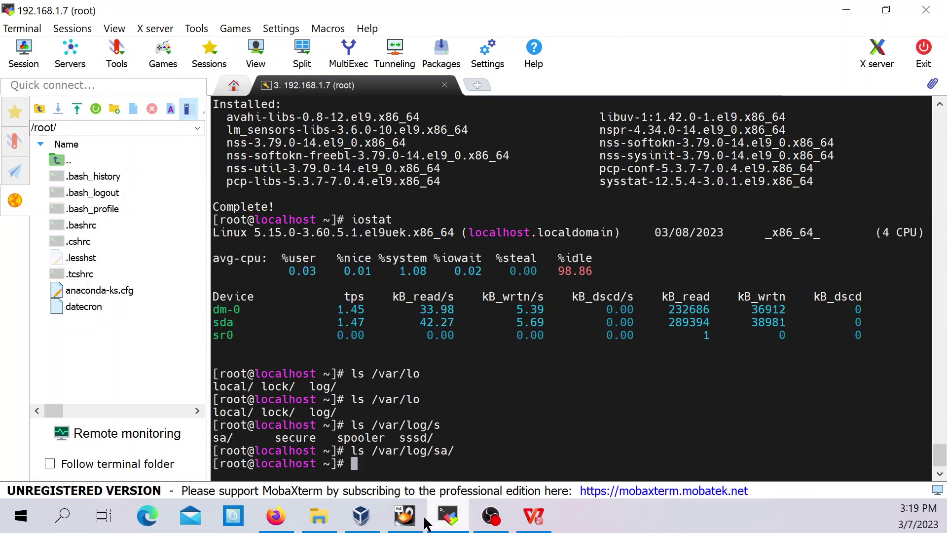
# Toggle the WPS Office window back in front on page 126's historical-data paragraph.
pyautogui.click(534, 515)
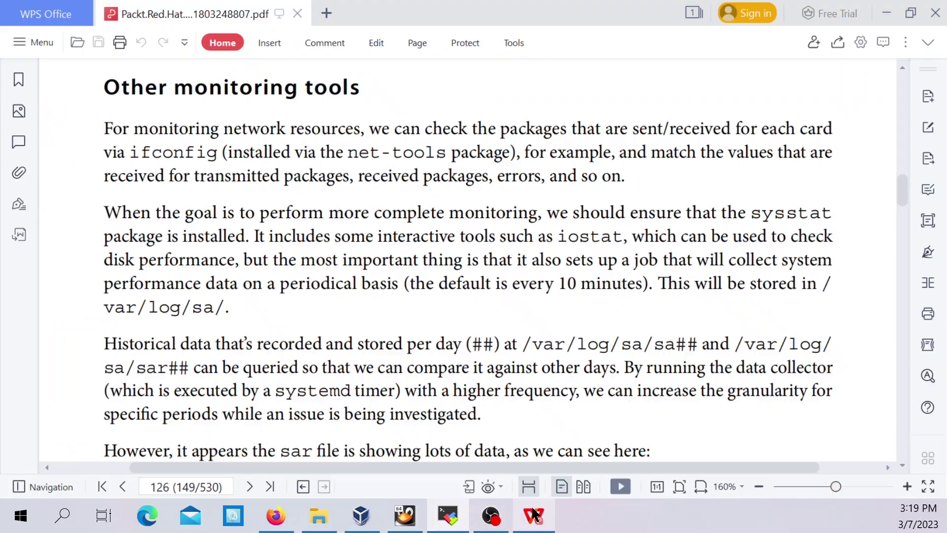
pyautogui.click(533, 515)
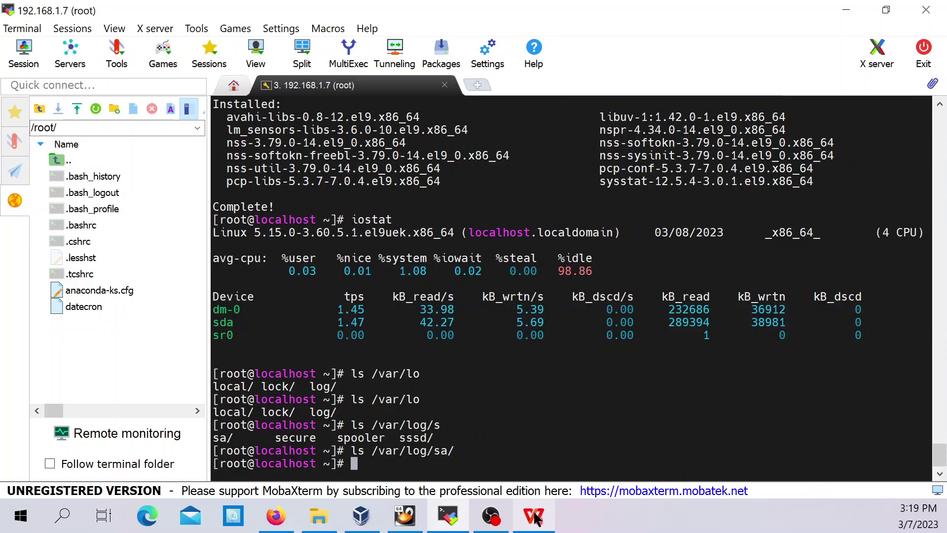
pyautogui.click(533, 513)
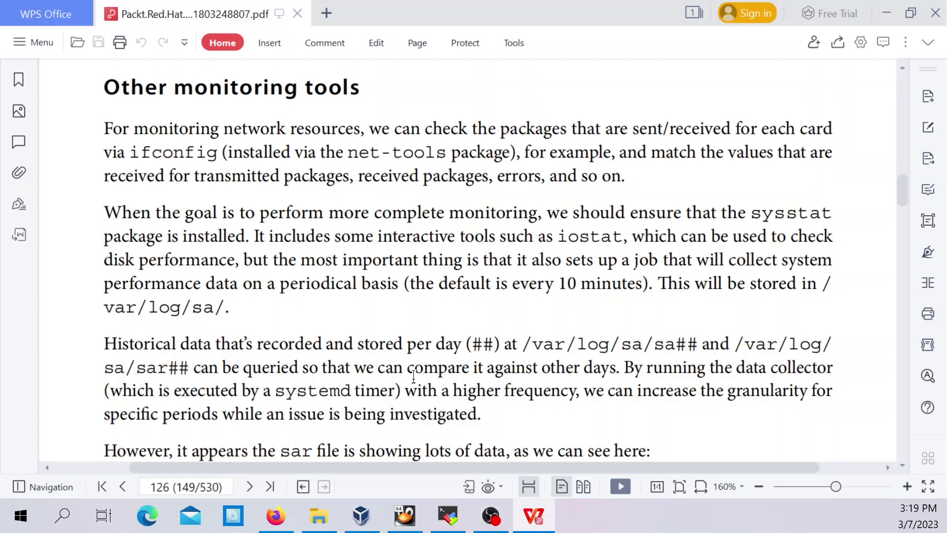
# Select the phrase about comparing other days, then select and copy the word 'granularity'.
pyautogui.scroll(-1, 288, 368)
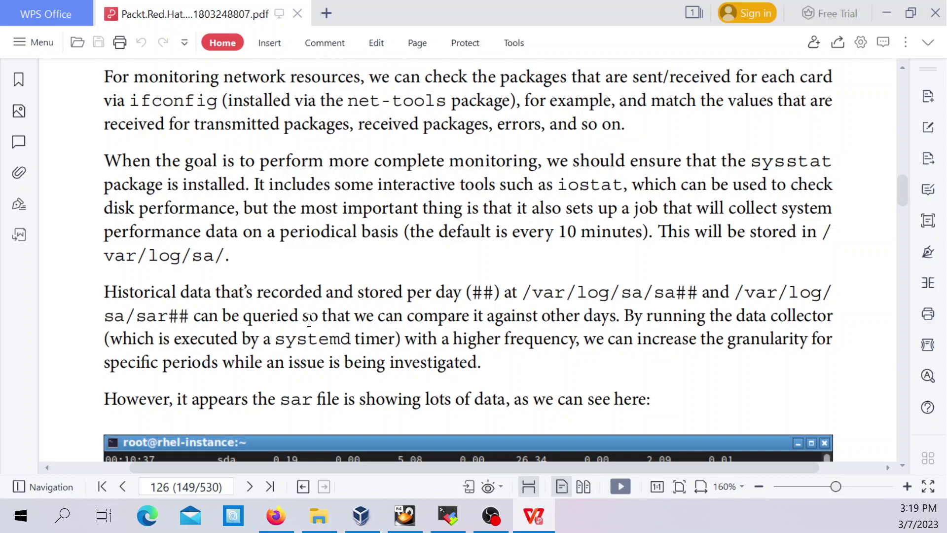
pyautogui.moveTo(303, 317); pyautogui.dragTo(533, 316)
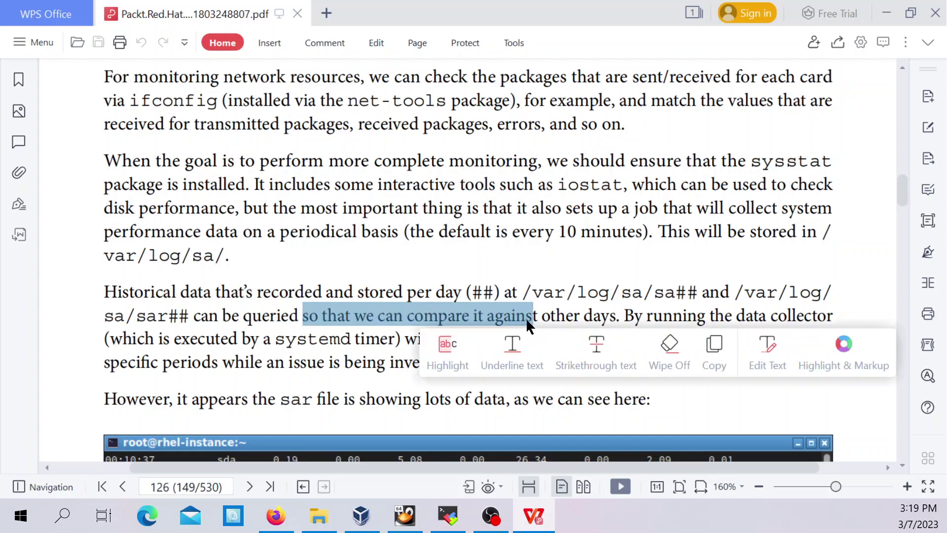
pyautogui.click(532, 208)
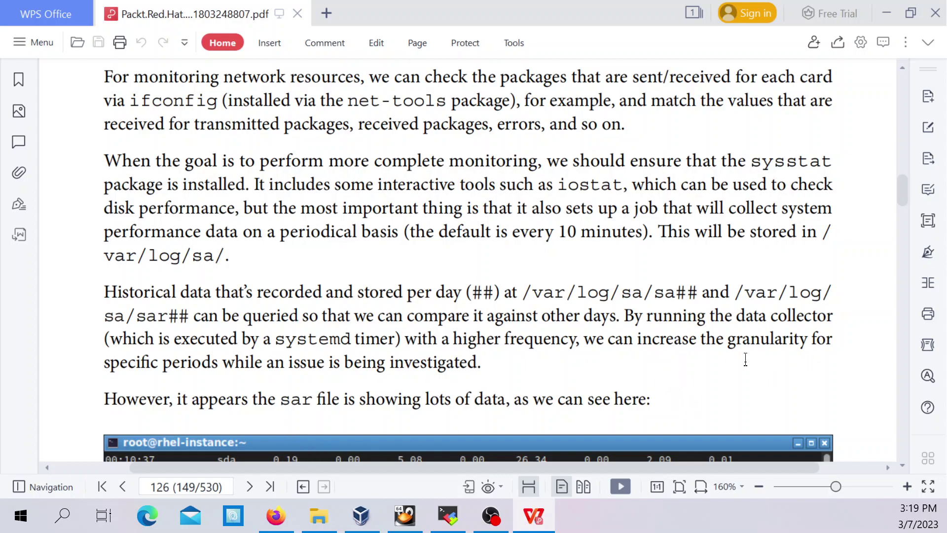
pyautogui.moveTo(723, 342); pyautogui.dragTo(806, 342)
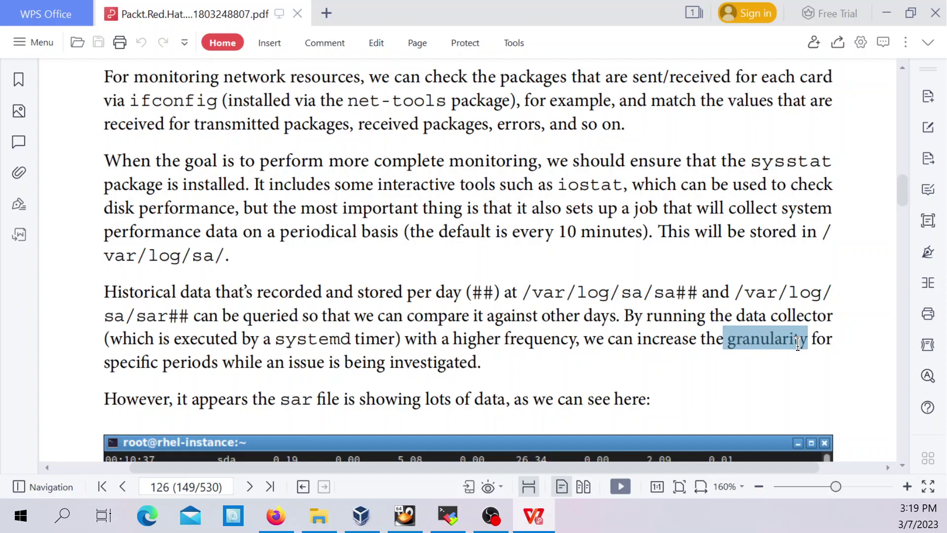
pyautogui.click(723, 362)
# Switch to Firefox, then scroll down to Figure 4.9's /var/log/sar02 listing.
pyautogui.click(276, 516)
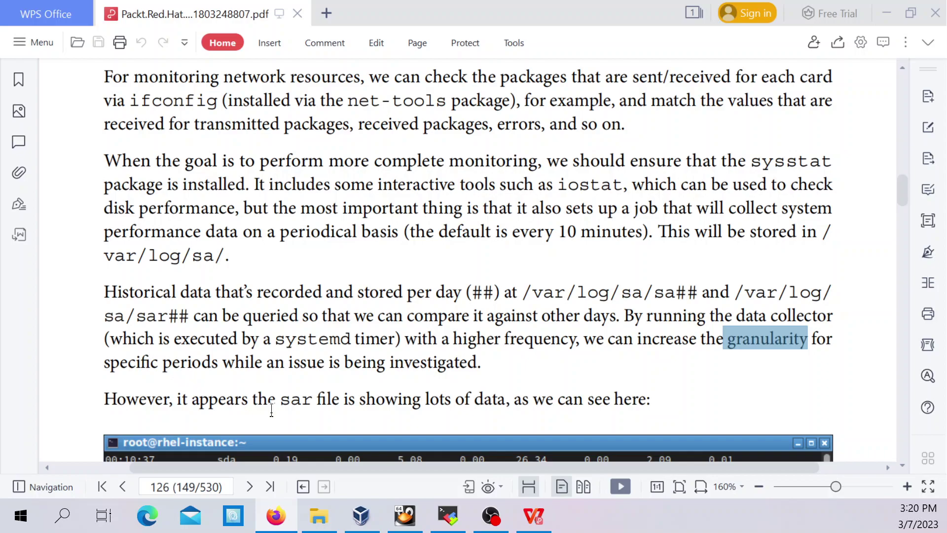
pyautogui.scroll(-1, 287, 417)
pyautogui.scroll(-1, 286, 415)
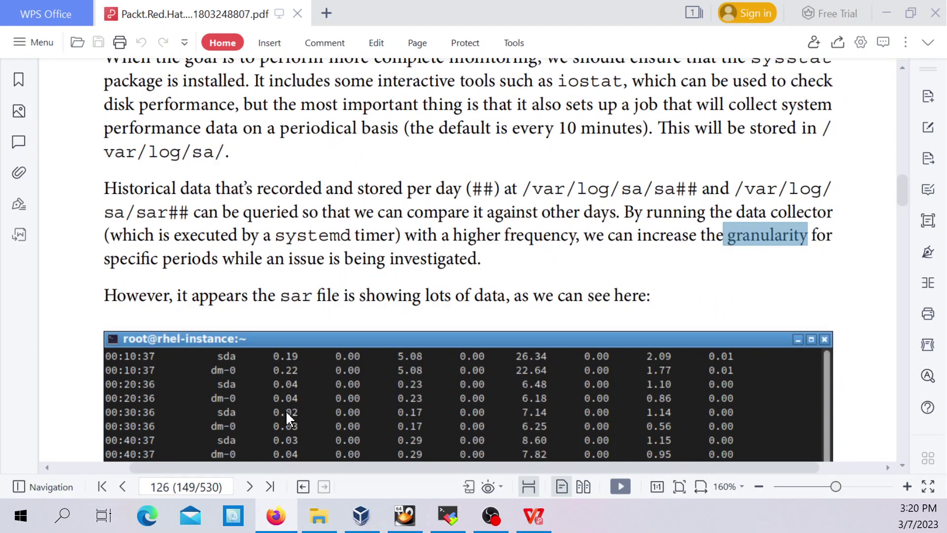
pyautogui.scroll(-2, 294, 328)
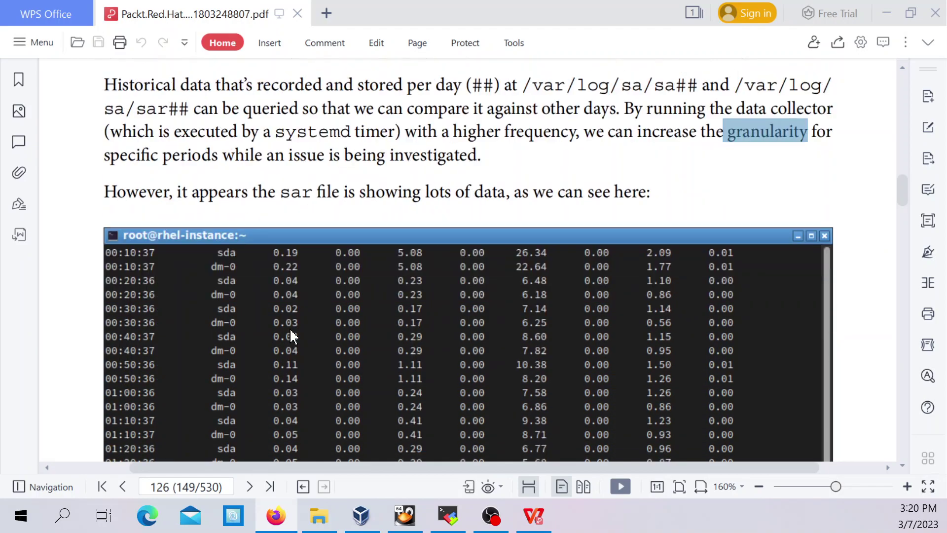
pyautogui.scroll(-2, 291, 334)
pyautogui.scroll(-2, 291, 334)
pyautogui.scroll(-1, 292, 334)
pyautogui.scroll(-2, 308, 364)
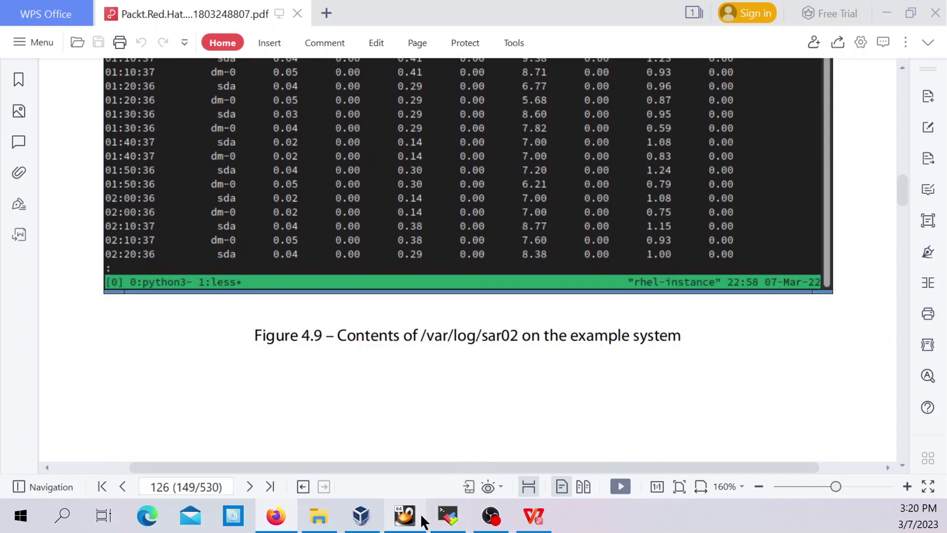
# Rerun ls /var/log/sa/ in MobaXterm, still empty, then minimize the terminal.
pyautogui.click(448, 516)
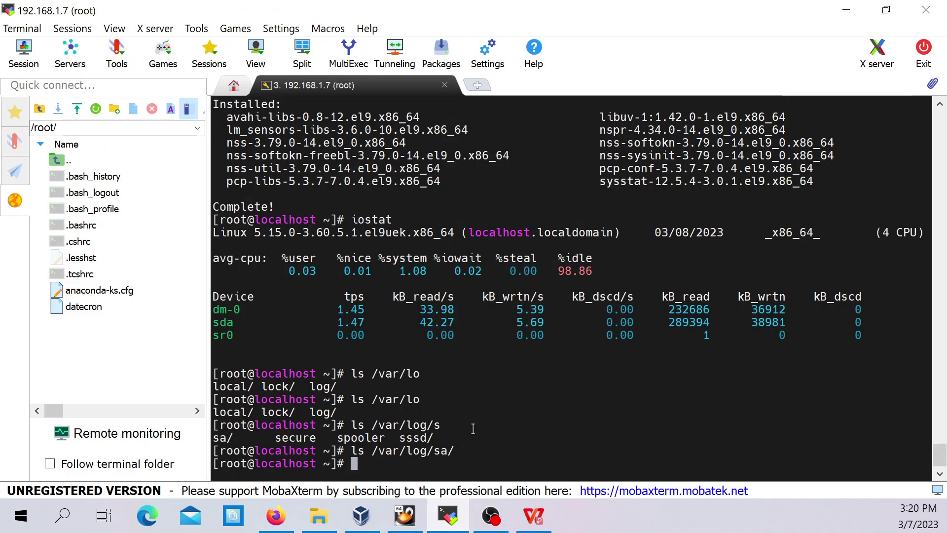
pyautogui.press('Up')
pyautogui.press('Return')
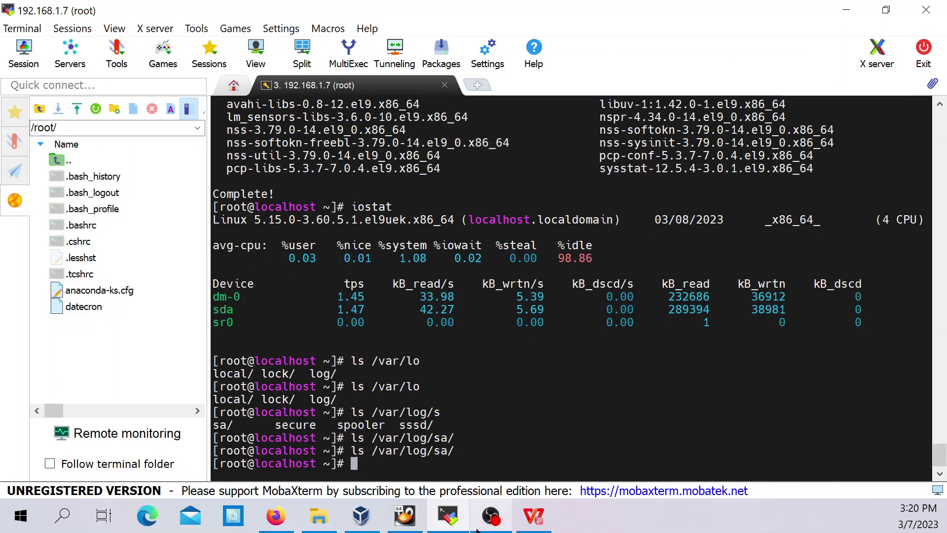
pyautogui.click(450, 514)
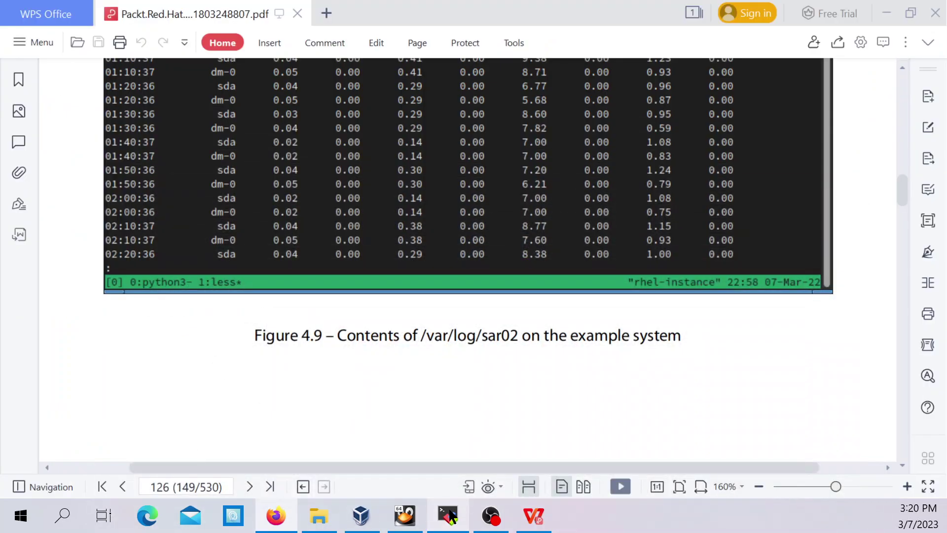
# Scroll to page 127's ls -l /dev/* | grep 8 screenshot showing the sda devices.
pyautogui.scroll(-5, 397, 352)
pyautogui.scroll(-4, 390, 357)
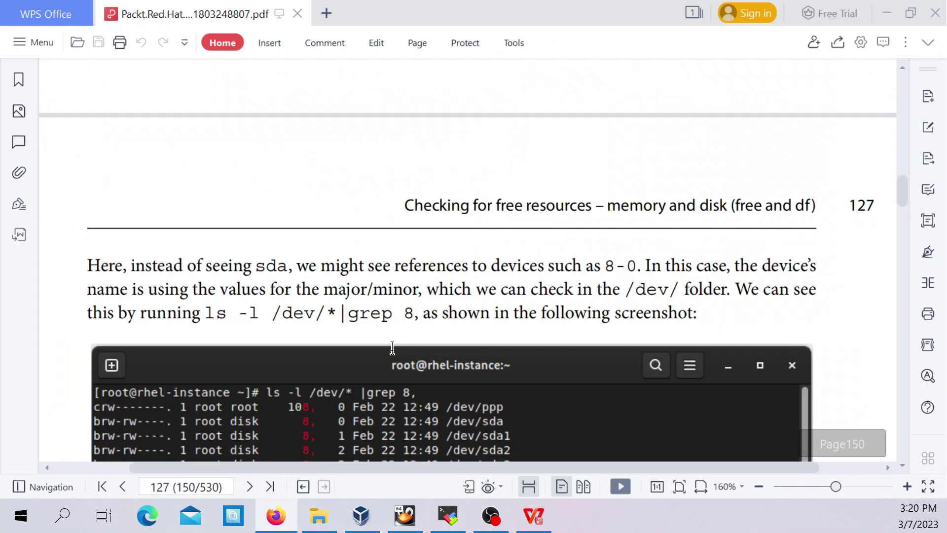
pyautogui.scroll(-1, 291, 355)
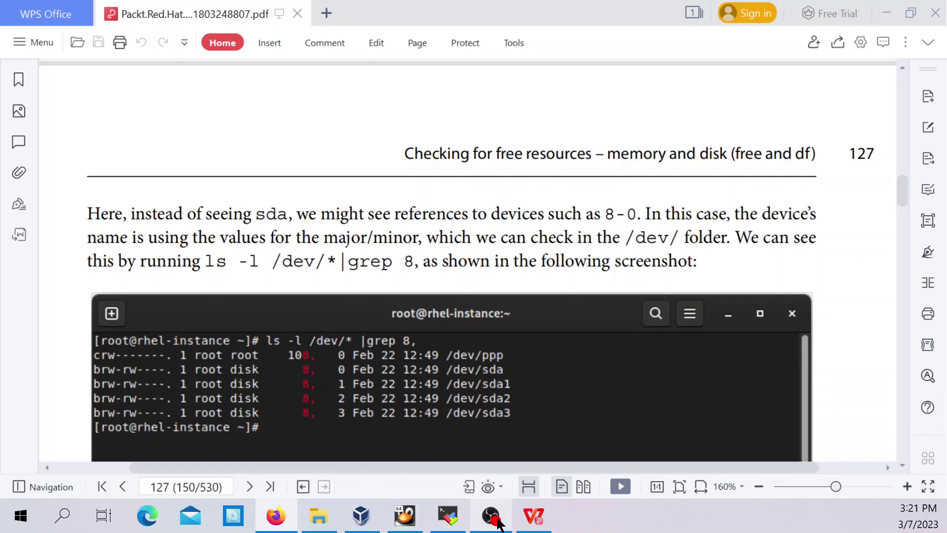
# Run ls -l /dev/* in the terminal to list every device entry in long format.
pyautogui.click(445, 516)
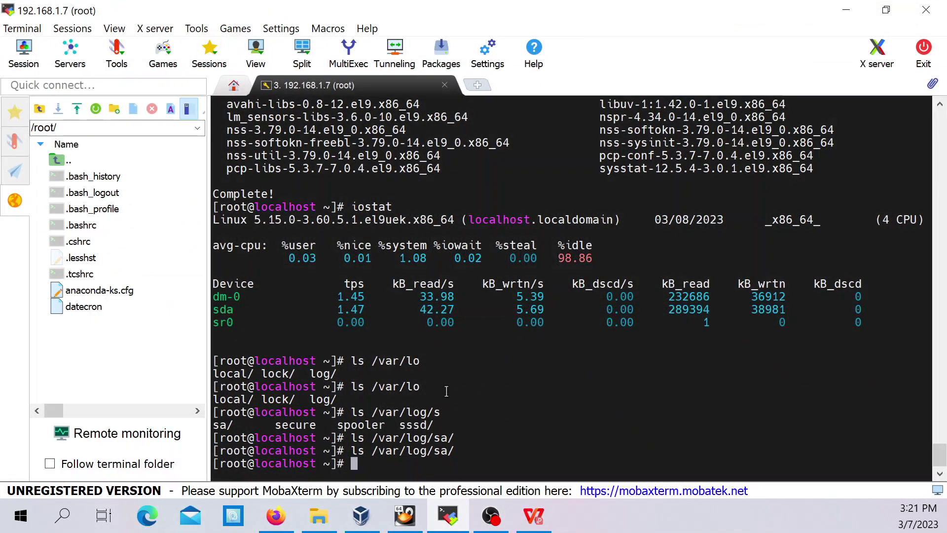
pyautogui.write('ls -l ')
pyautogui.write('/dev/')
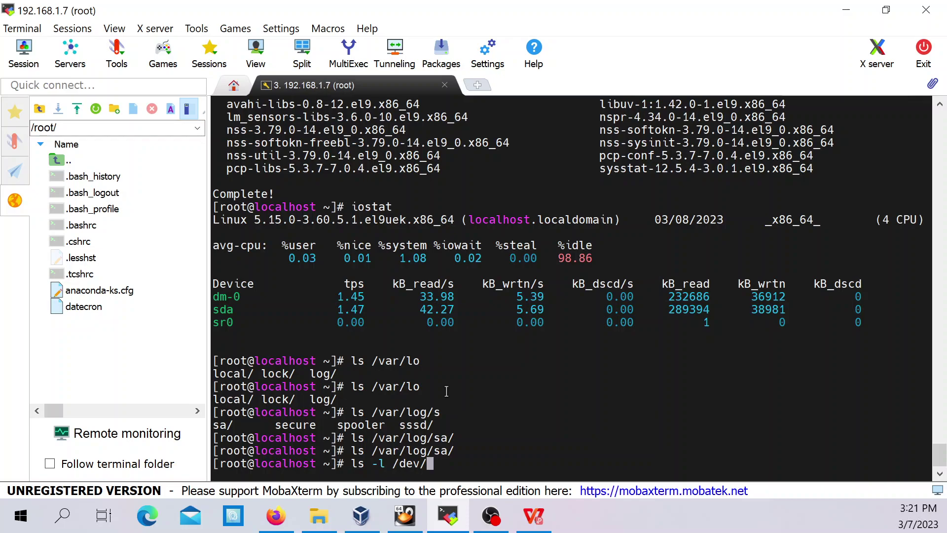
pyautogui.write('*')
pyautogui.press('Return')
# Scroll through the device listing to find sda, sda1 and sda2 on major 8, then return to the book.
pyautogui.scroll(3, 448, 375)
pyautogui.scroll(10, 446, 365)
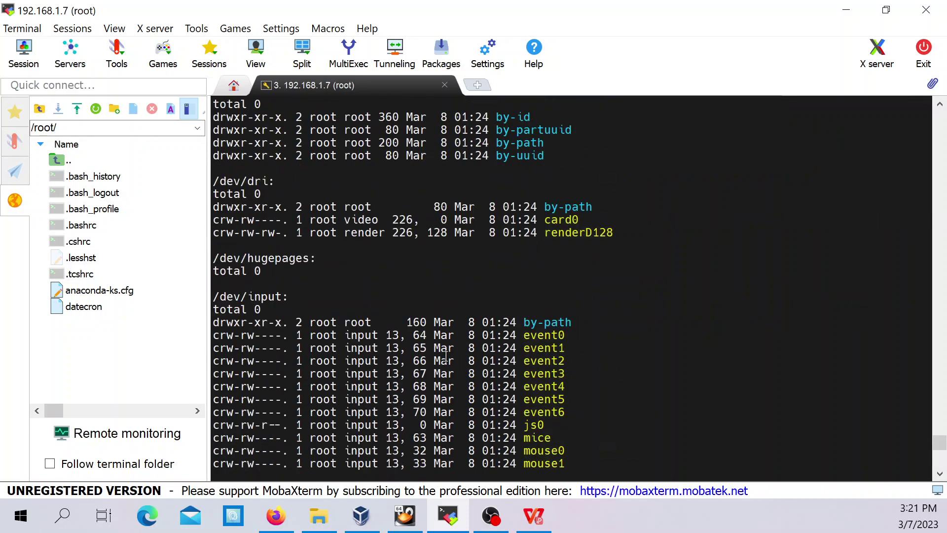
pyautogui.scroll(4, 446, 354)
pyautogui.scroll(9, 445, 354)
pyautogui.scroll(7, 444, 351)
pyautogui.scroll(12, 442, 345)
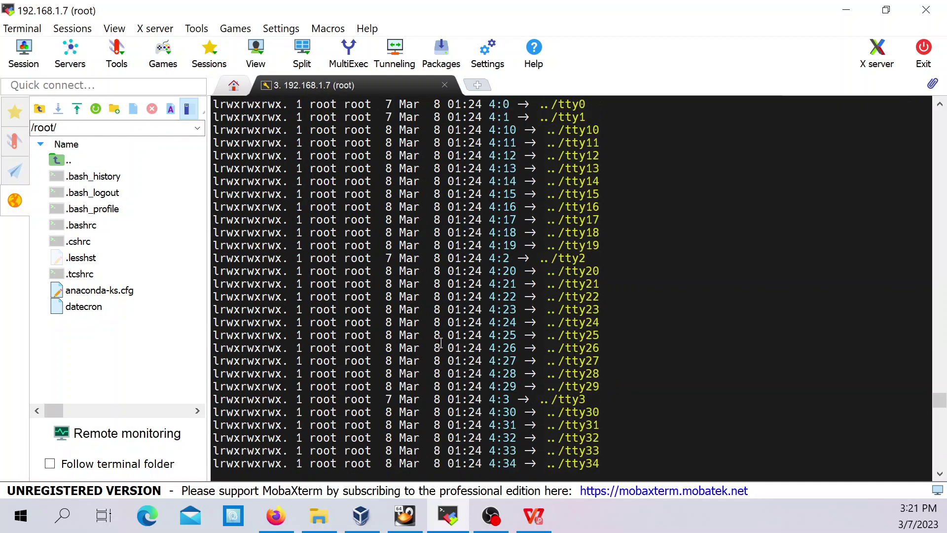
pyautogui.scroll(7, 441, 340)
pyautogui.scroll(10, 441, 340)
pyautogui.scroll(10, 440, 340)
pyautogui.scroll(10, 438, 340)
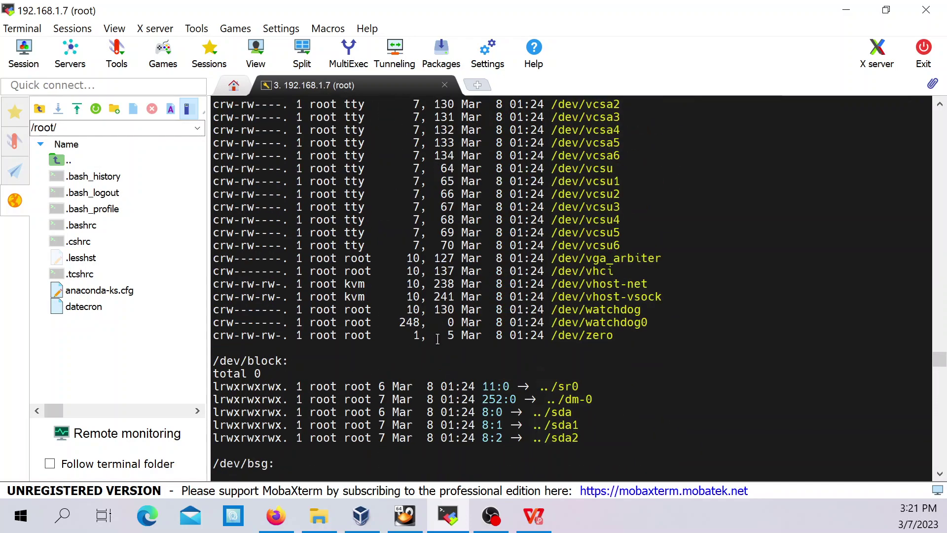
pyautogui.scroll(8, 437, 339)
pyautogui.scroll(8, 437, 340)
pyautogui.scroll(13, 438, 339)
pyautogui.scroll(8, 438, 340)
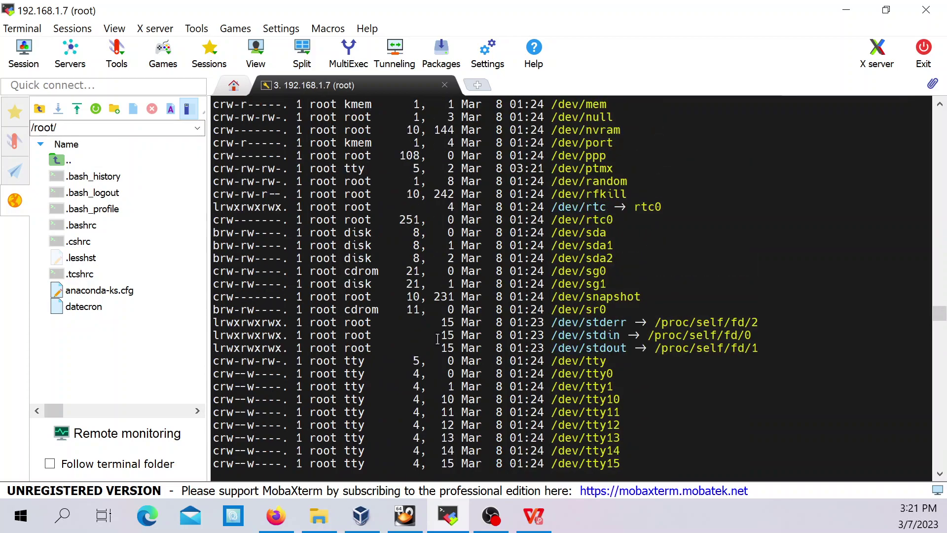
pyautogui.scroll(10, 437, 339)
pyautogui.scroll(8, 438, 339)
pyautogui.scroll(-3, 438, 340)
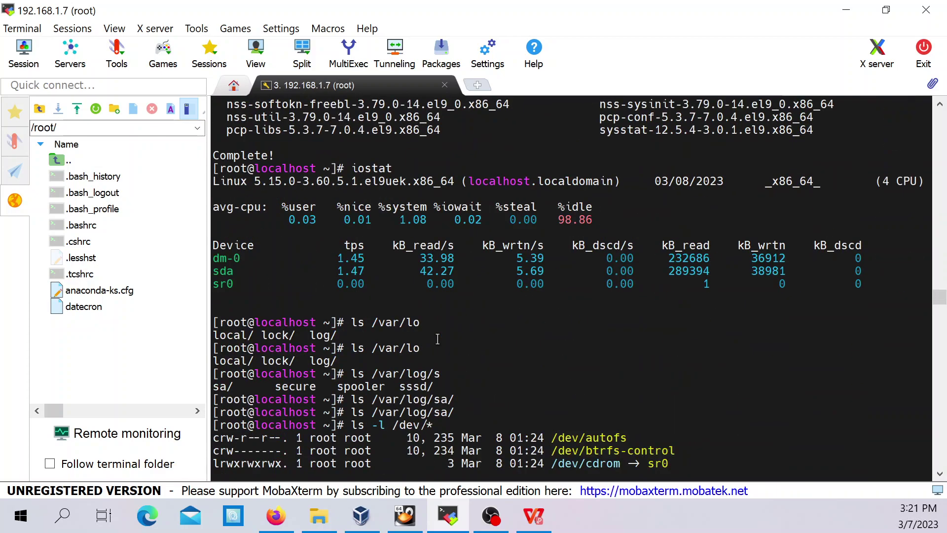
pyautogui.scroll(-2, 437, 339)
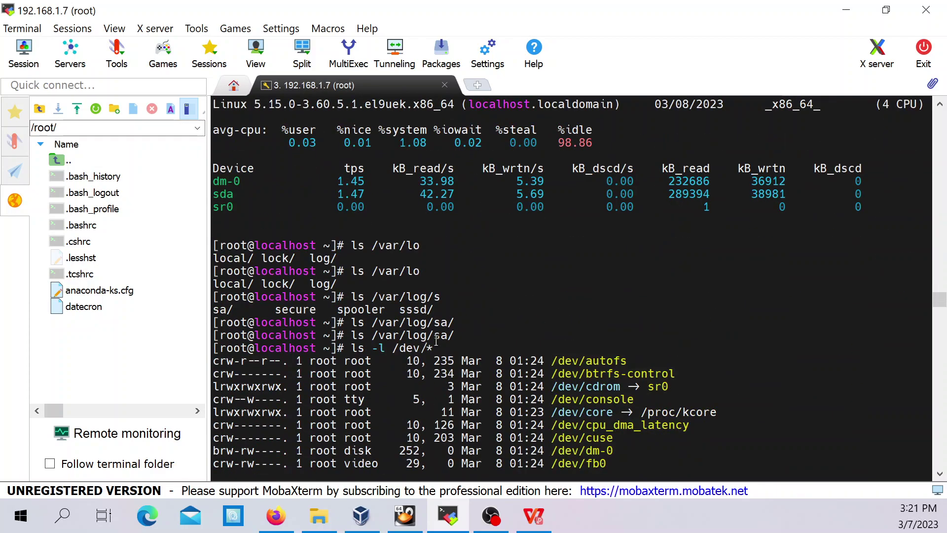
pyautogui.scroll(-4, 435, 344)
pyautogui.scroll(-1, 436, 348)
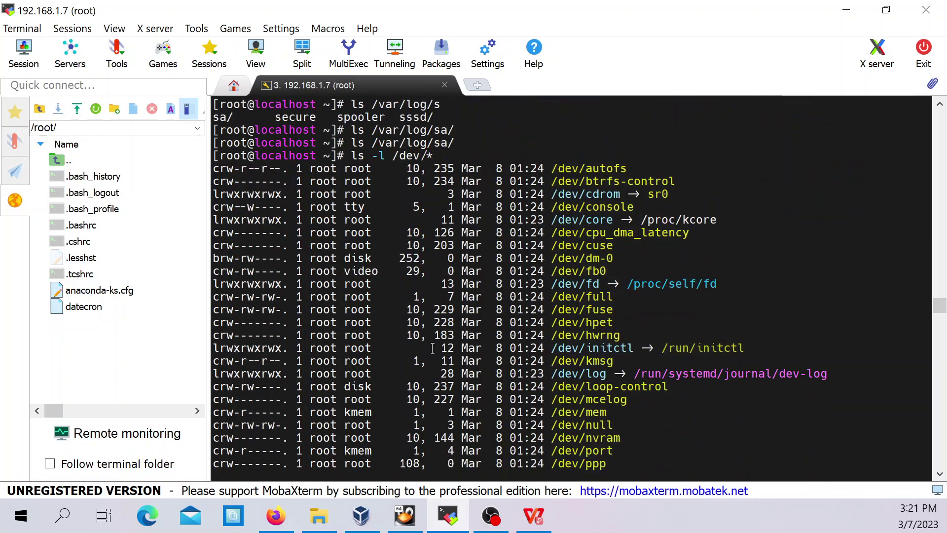
pyautogui.scroll(-4, 434, 349)
pyautogui.scroll(-5, 434, 349)
pyautogui.scroll(-1, 433, 350)
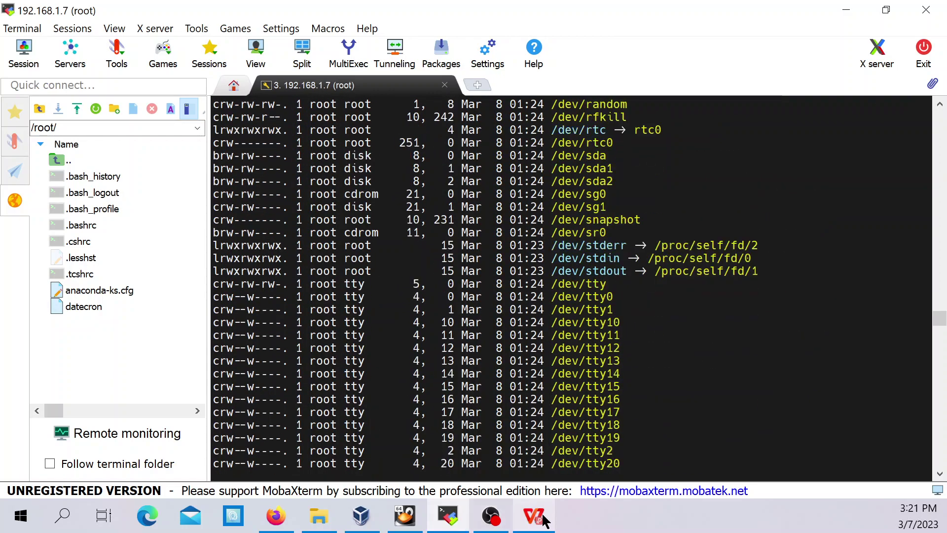
pyautogui.click(533, 516)
# Read on in the book, selecting the passages about different drives and system crashes.
pyautogui.scroll(-4, 443, 362)
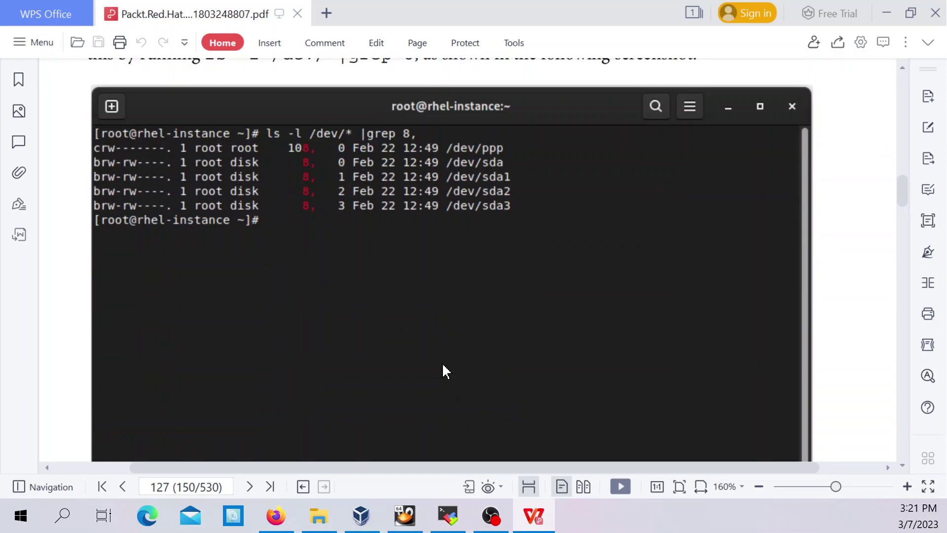
pyautogui.scroll(-6, 442, 360)
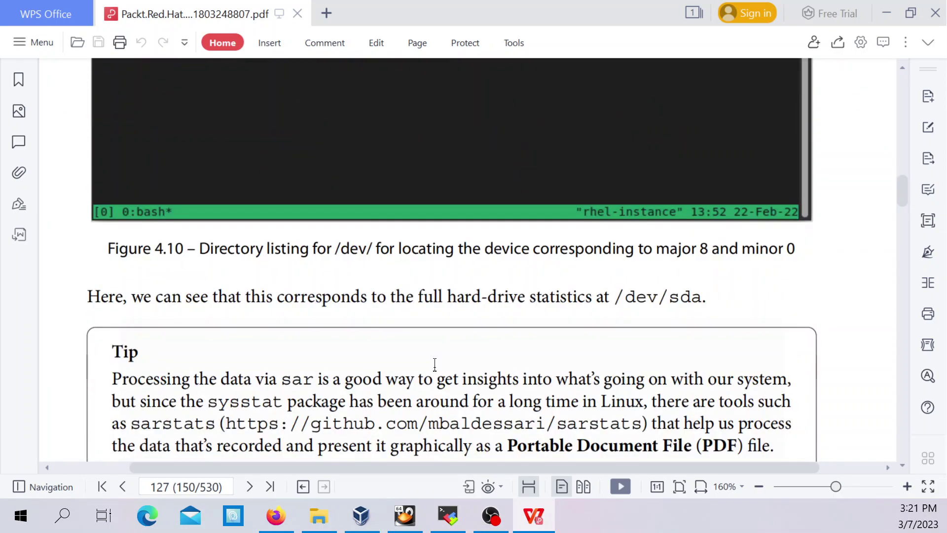
pyautogui.scroll(-1, 434, 365)
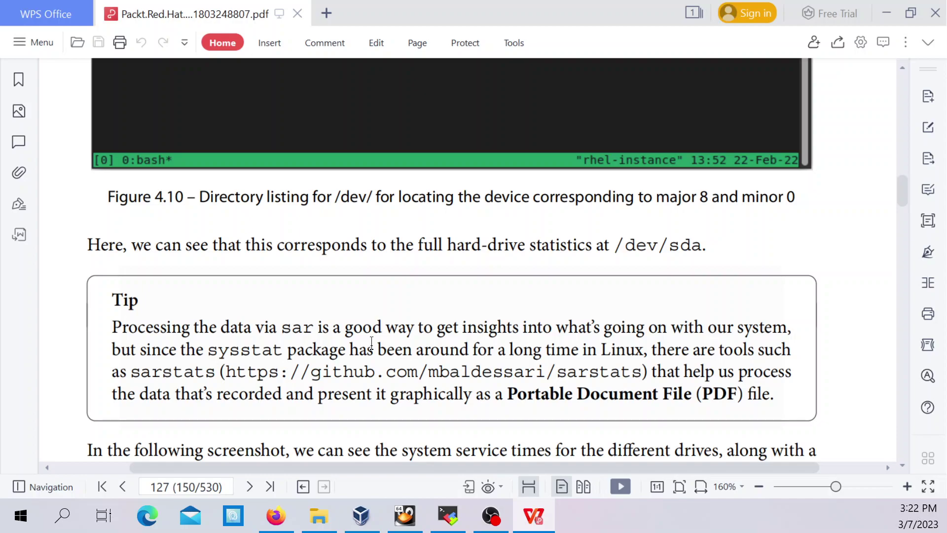
pyautogui.scroll(-3, 387, 320)
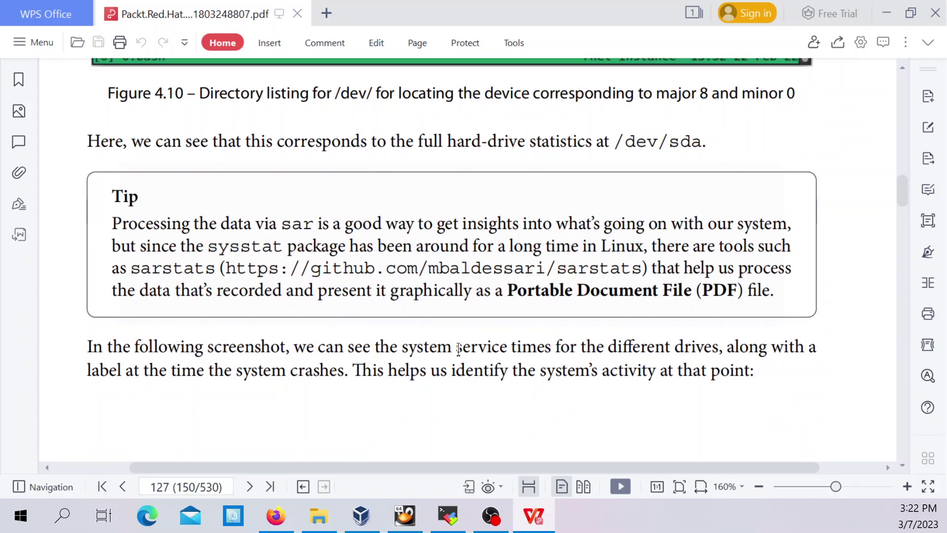
pyautogui.moveTo(592, 349); pyautogui.dragTo(736, 348)
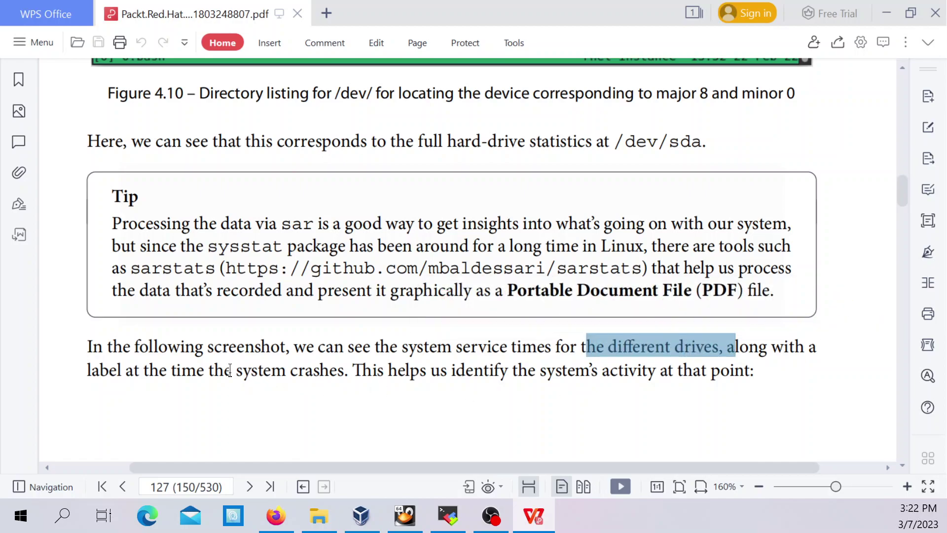
pyautogui.moveTo(224, 371); pyautogui.dragTo(711, 383)
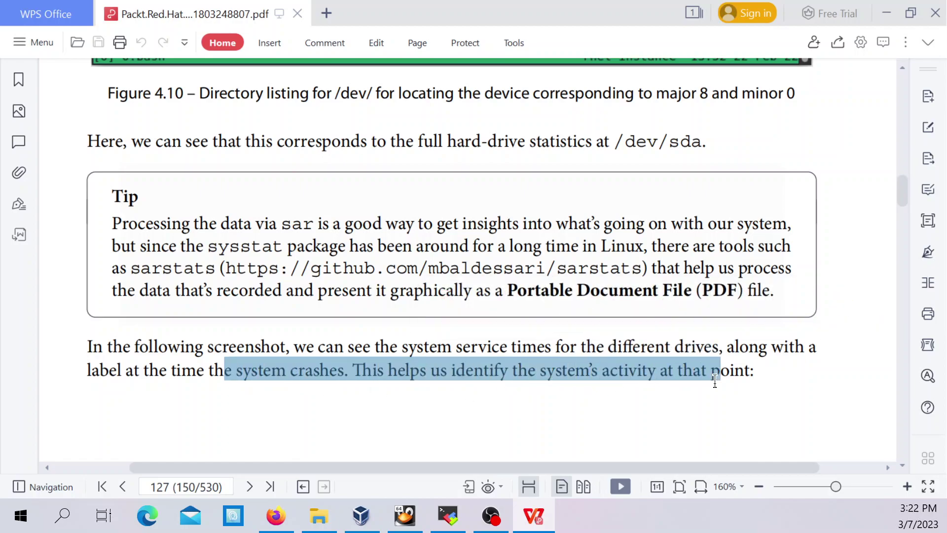
# Scroll to Figure 4.11 on page 128 and copy the word 'sarstats' from its caption.
pyautogui.scroll(-3, 708, 382)
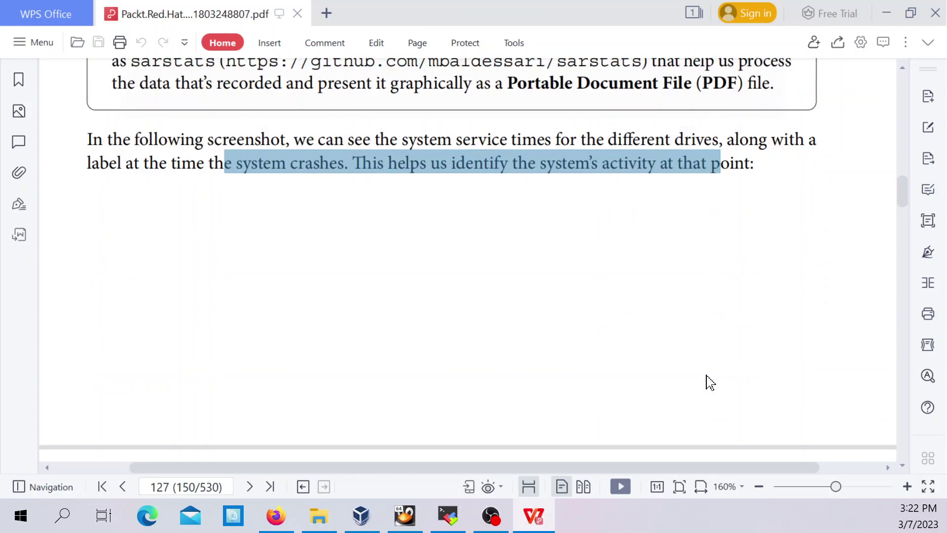
pyautogui.scroll(-5, 556, 361)
pyautogui.scroll(-3, 525, 351)
pyautogui.scroll(-3, 459, 340)
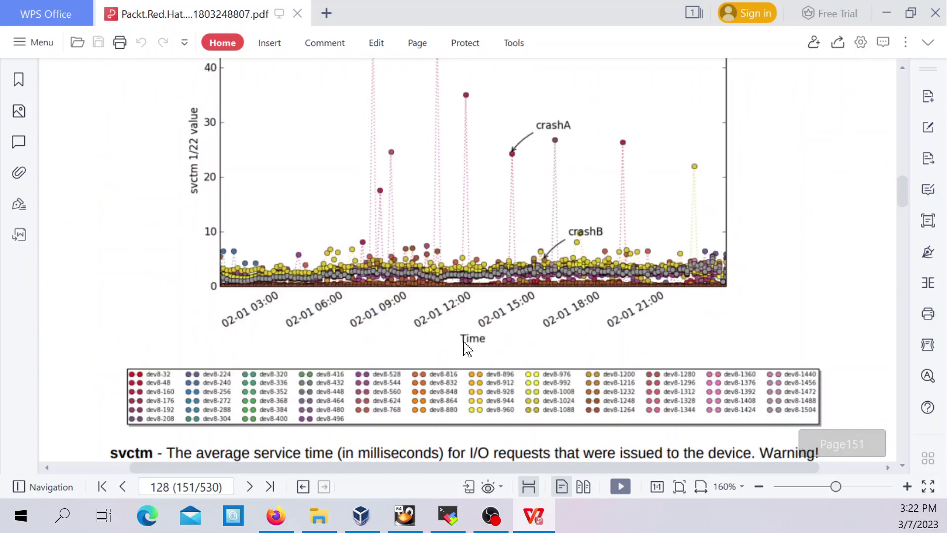
pyautogui.scroll(-3, 465, 349)
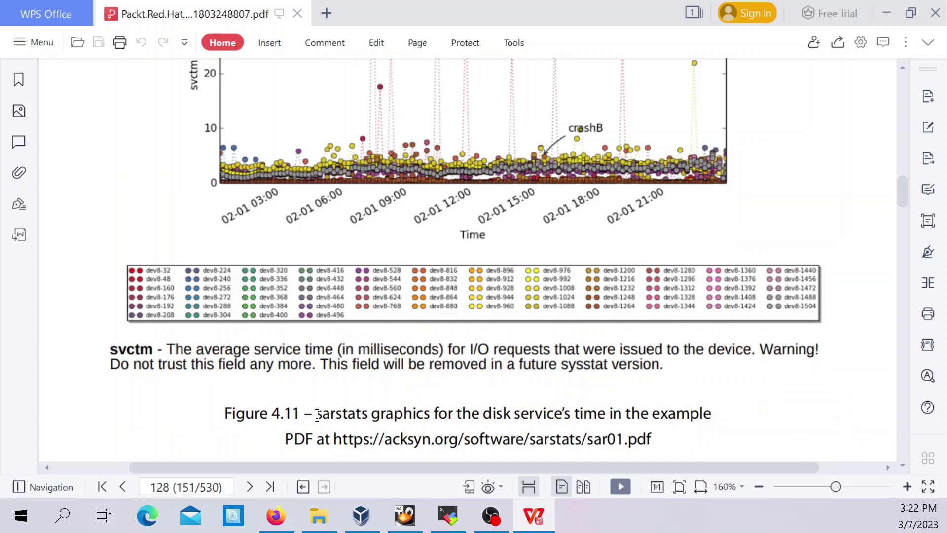
pyautogui.moveTo(319, 414); pyautogui.dragTo(368, 411)
pyautogui.click(665, 436)
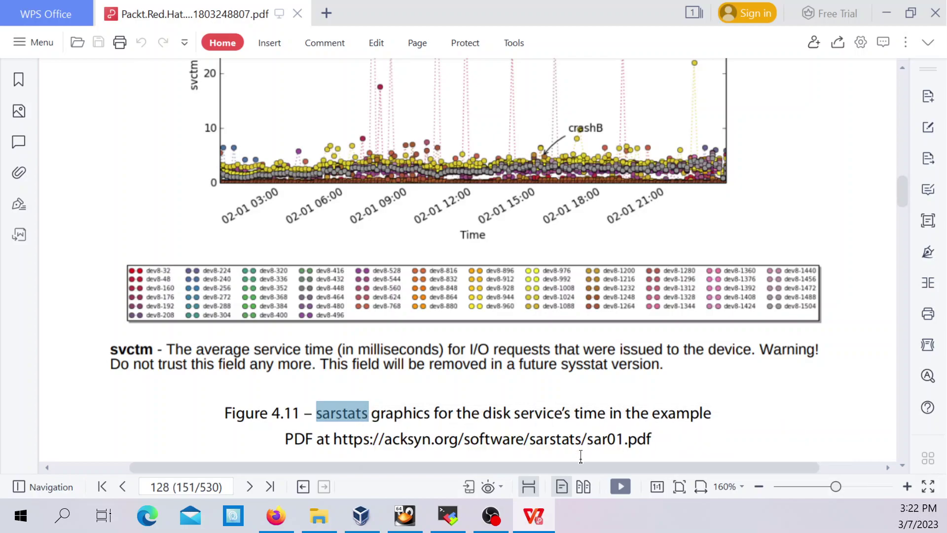
# Glance over the terminal output, then go back to the book.
pyautogui.click(458, 520)
pyautogui.scroll(-8, 458, 520)
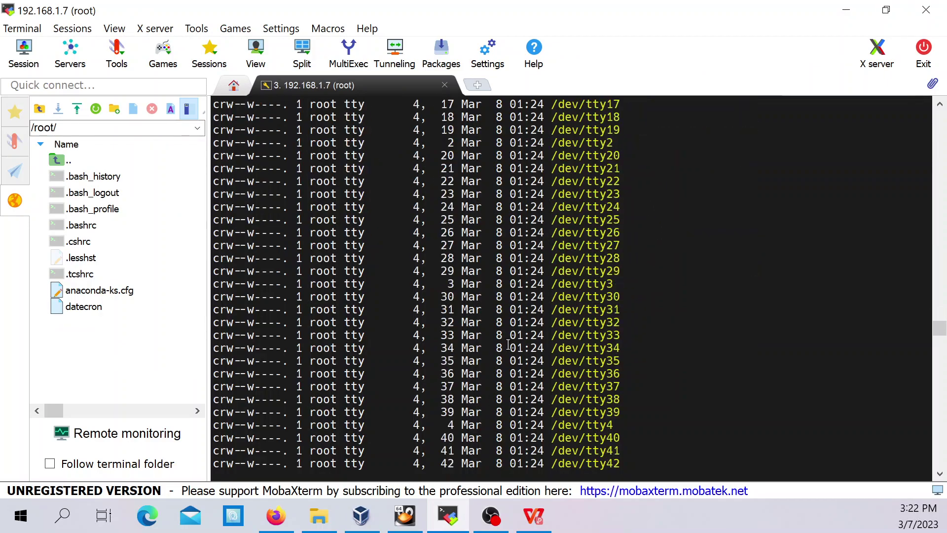
pyautogui.scroll(-5, 458, 520)
pyautogui.click(453, 518)
# Read the Cockpit paragraphs, briefly marking the words 'provides a set of tools'.
pyautogui.scroll(-3, 452, 390)
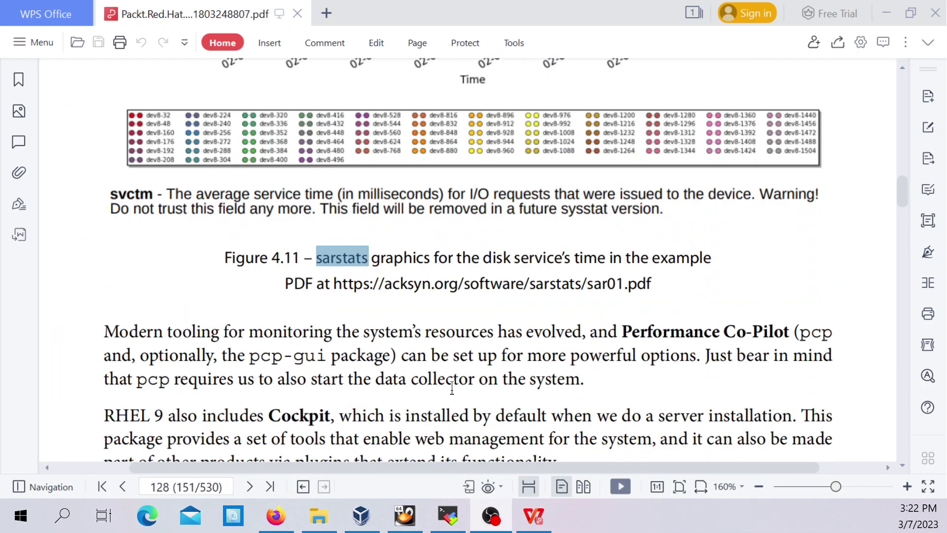
pyautogui.scroll(-1, 449, 379)
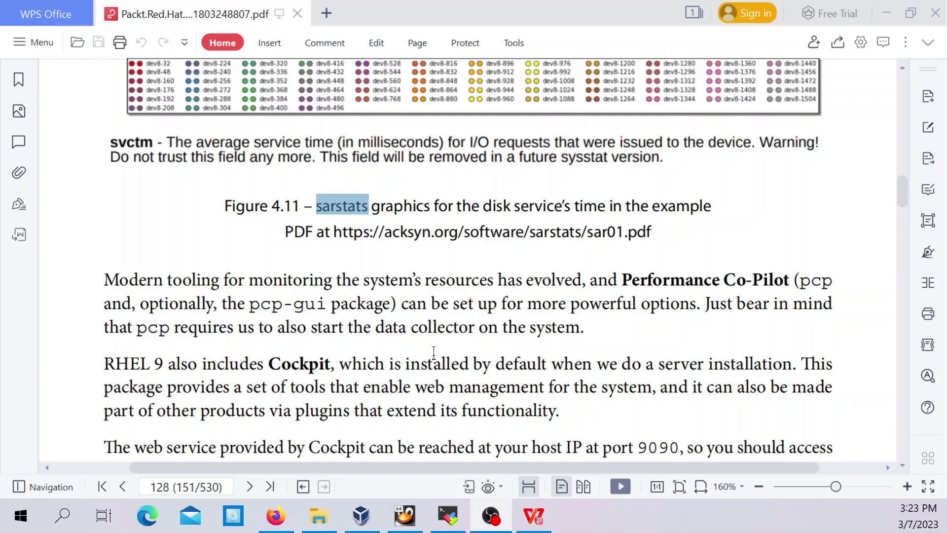
pyautogui.scroll(-1, 434, 353)
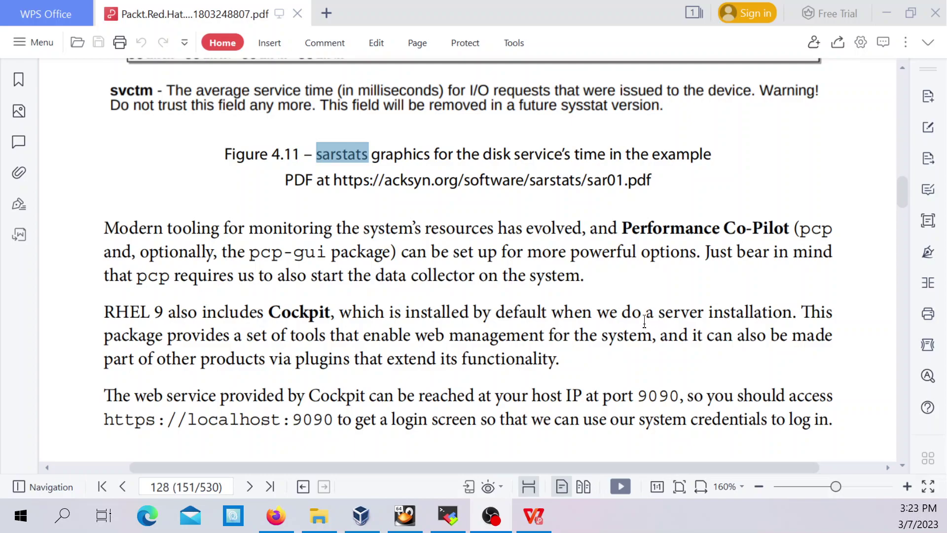
pyautogui.moveTo(643, 320); pyautogui.dragTo(691, 336)
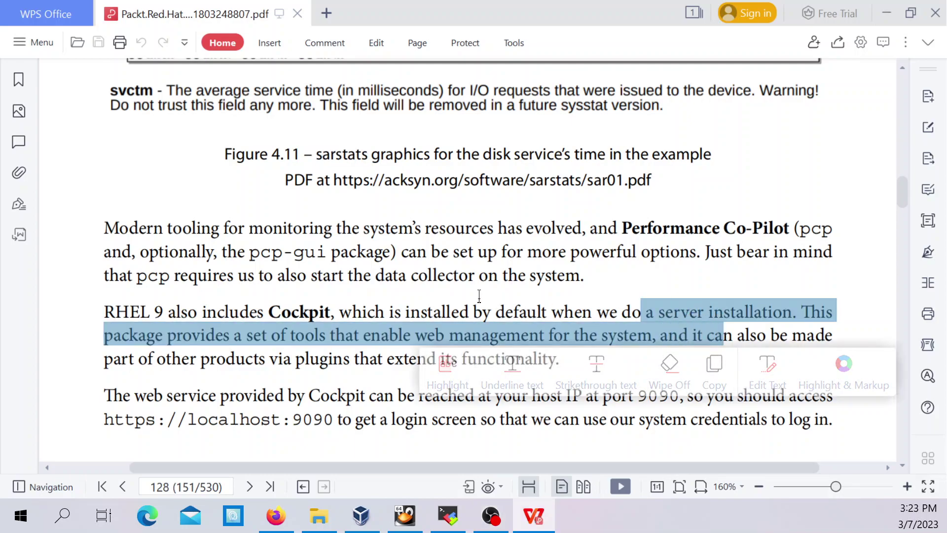
pyautogui.click(473, 312)
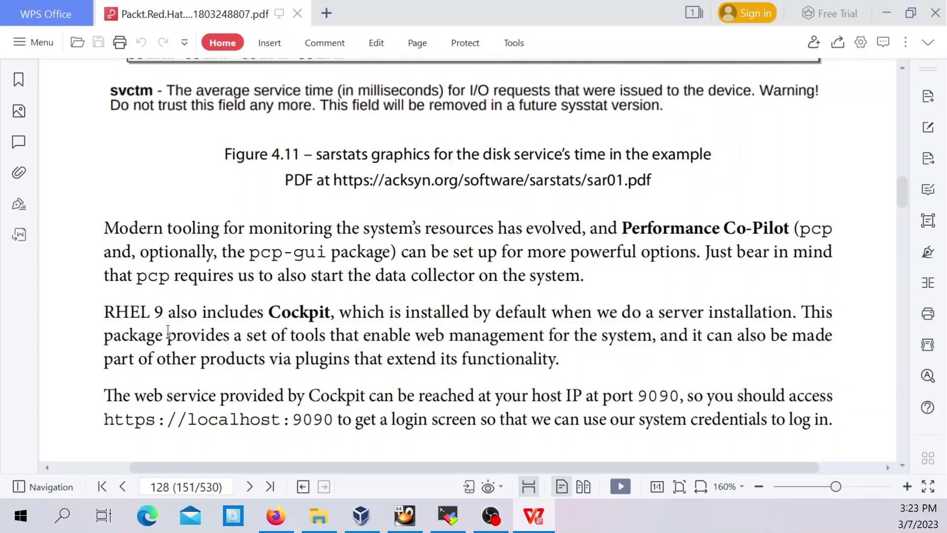
pyautogui.moveTo(168, 330); pyautogui.dragTo(336, 336)
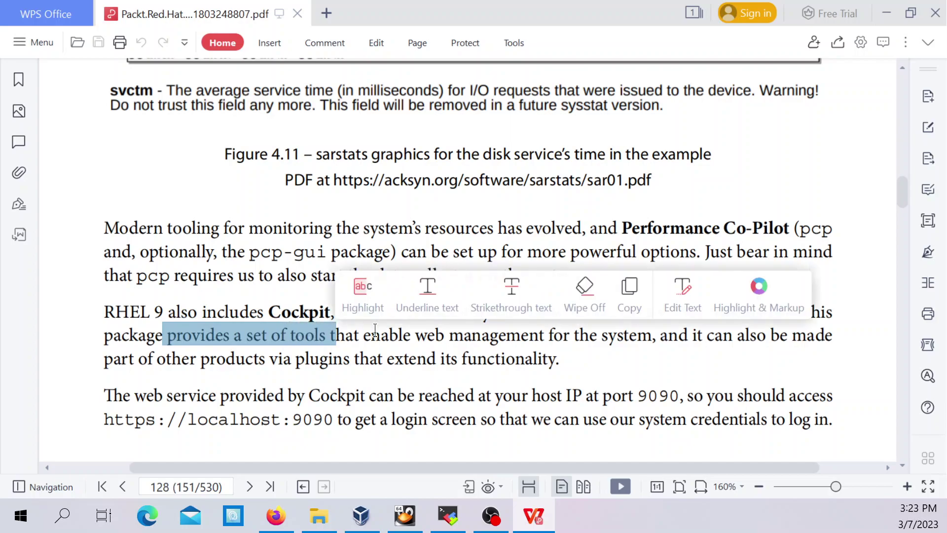
pyautogui.click(428, 334)
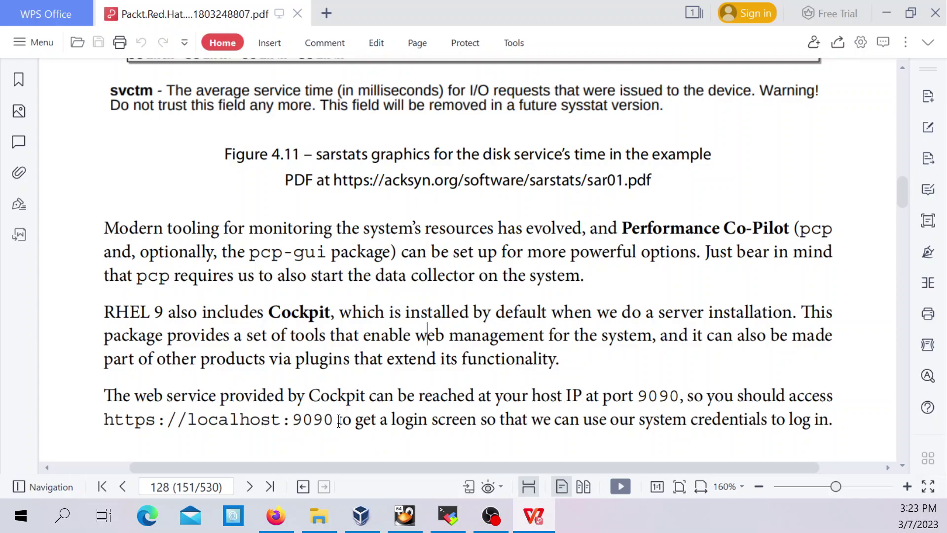
# Scroll down to the Important Tip on installing Cockpit on page 129.
pyautogui.scroll(-1, 338, 421)
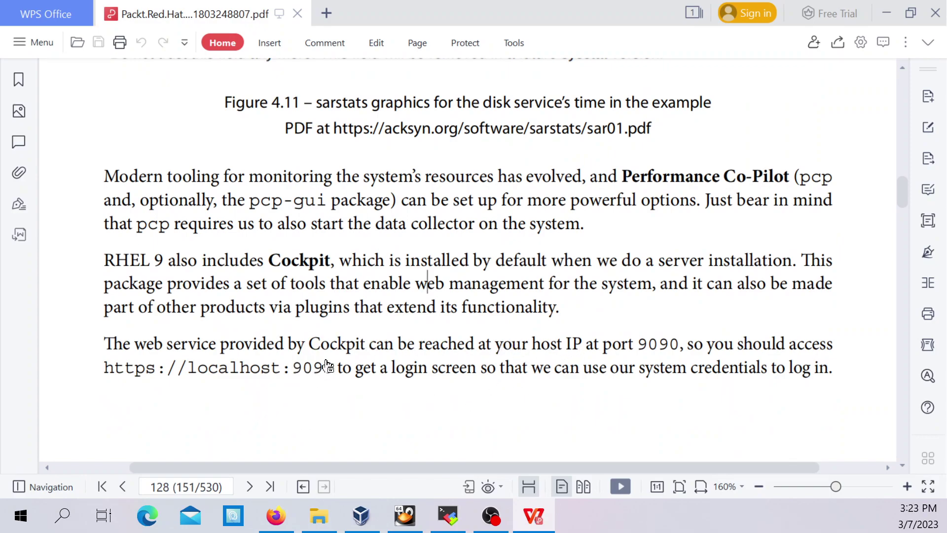
pyautogui.scroll(-2, 606, 392)
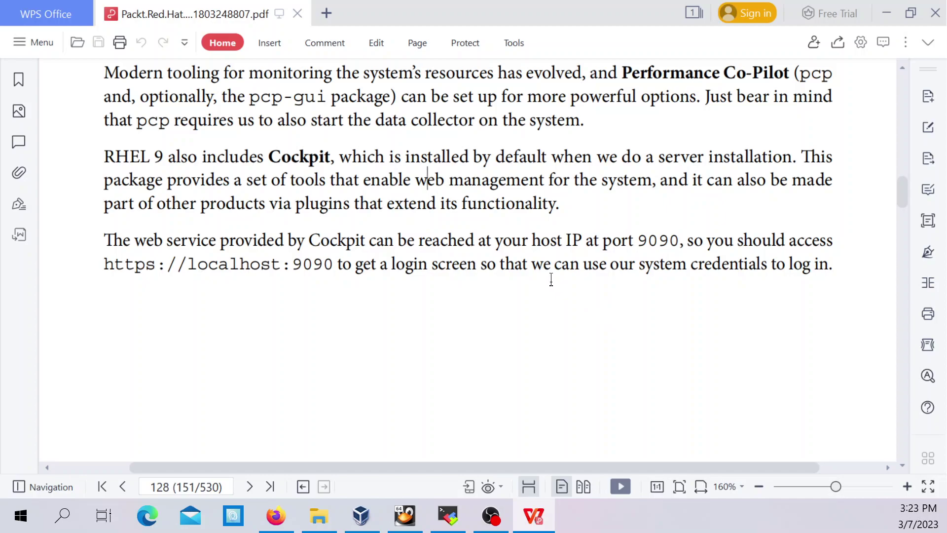
pyautogui.scroll(-4, 550, 279)
pyautogui.scroll(-5, 551, 279)
pyautogui.scroll(-1, 551, 279)
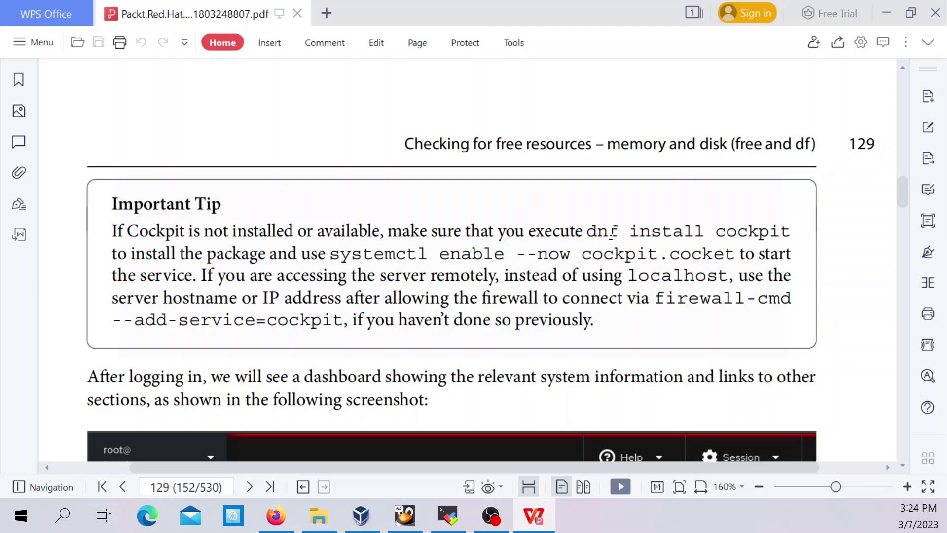
# In the terminal, run dnf on its own to see its usage.
pyautogui.click(454, 516)
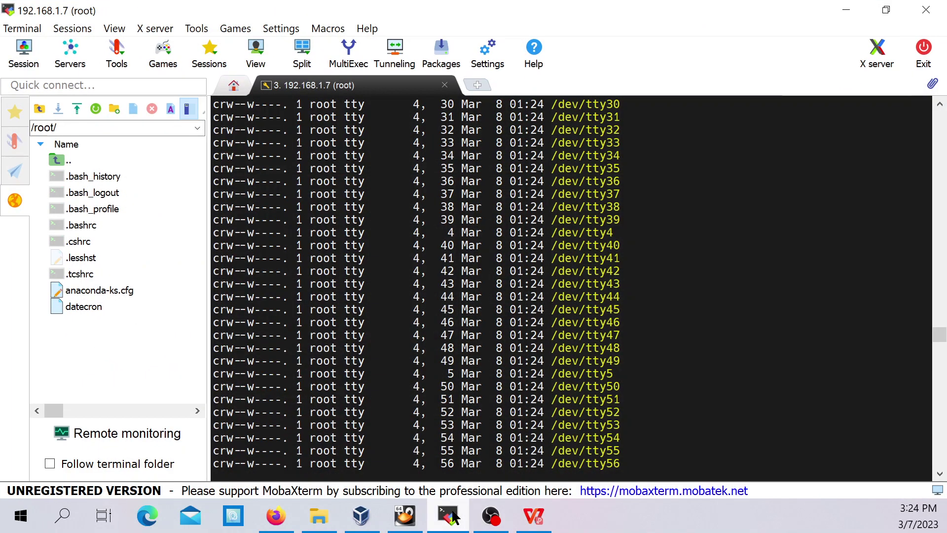
pyautogui.scroll(-10, 488, 320)
pyautogui.scroll(-5, 486, 315)
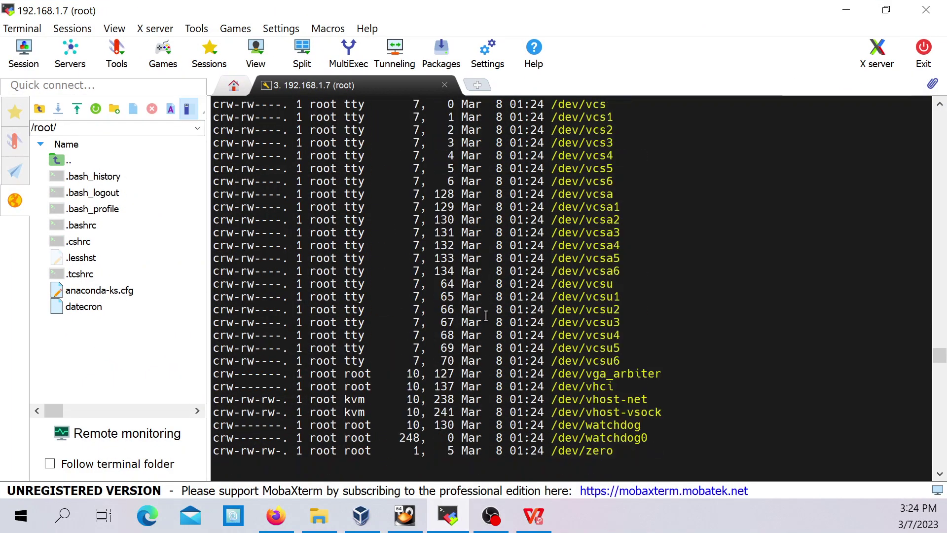
pyautogui.scroll(-10, 486, 315)
pyautogui.write('dnf')
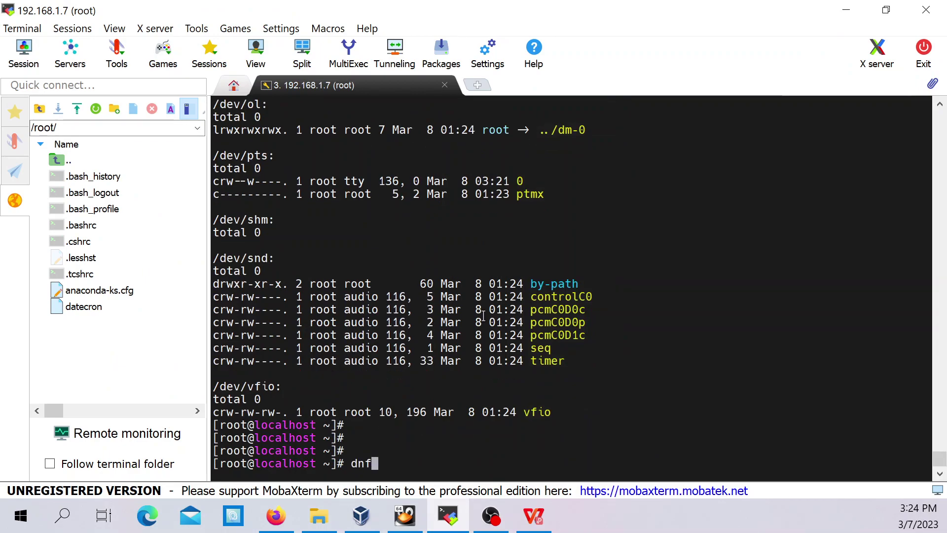
pyautogui.press('Return')
# Run dnf install cockpit and answer y to accept the 54-package transaction.
pyautogui.write('dnf')
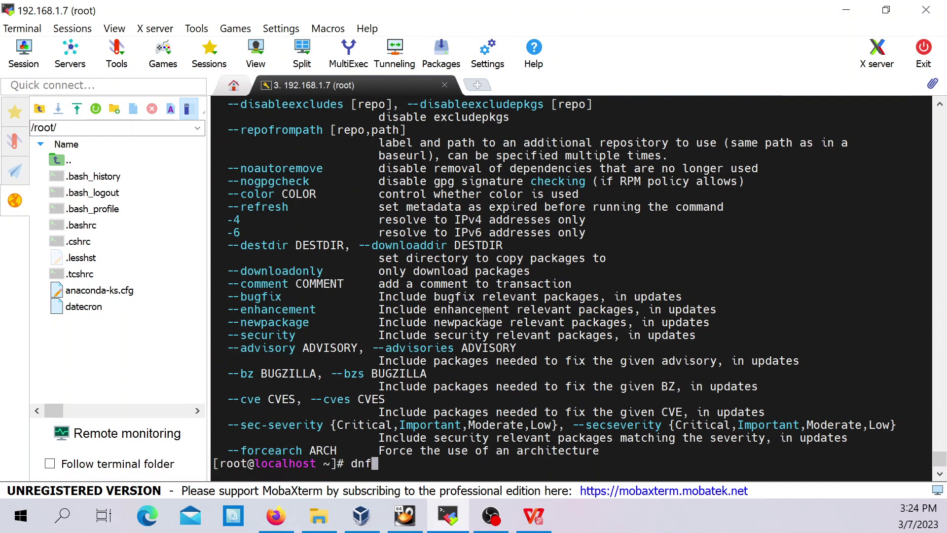
pyautogui.write(' cok')
pyautogui.press('BackSpace')
pyautogui.press('BackSpace')
pyautogui.press('BackSpace')
pyautogui.write('instya')
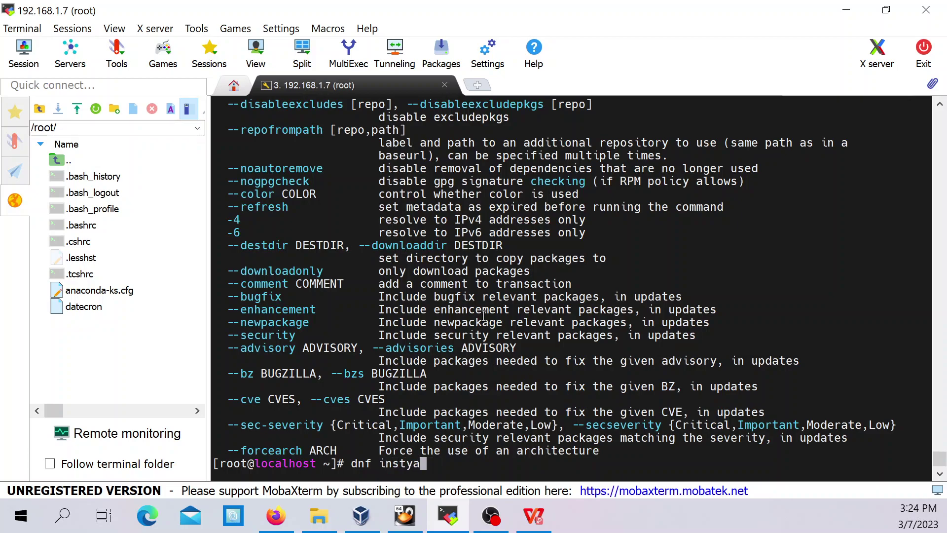
pyautogui.press('BackSpace')
pyautogui.press('BackSpace')
pyautogui.write('a')
pyautogui.write('ll cok')
pyautogui.write('pit')
pyautogui.press('Left')
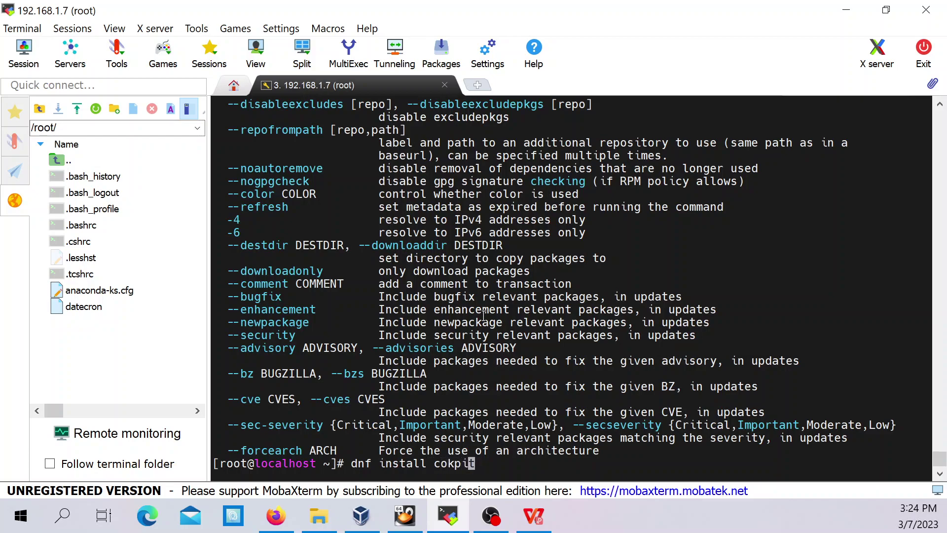
pyautogui.press('Left')
pyautogui.press('Left')
pyautogui.press('Left')
pyautogui.write('c')
pyautogui.press('Return')
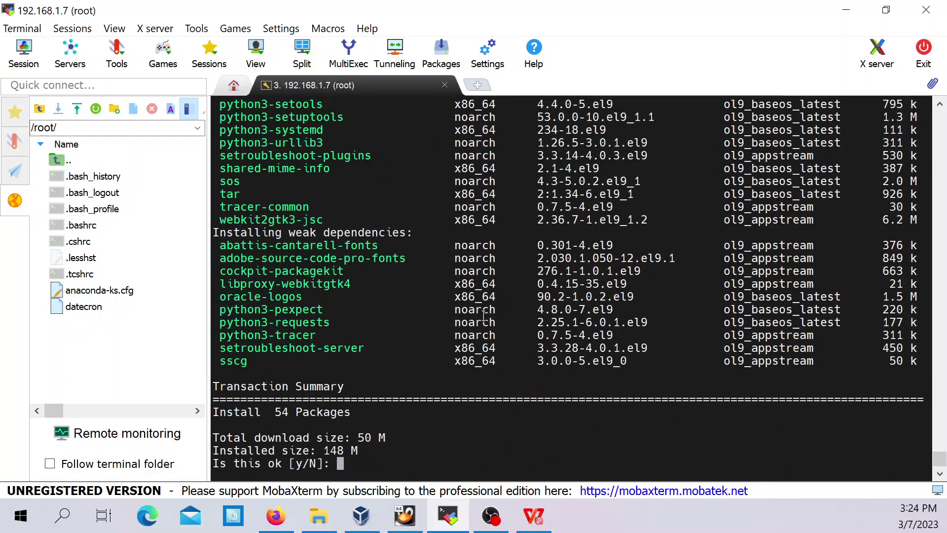
pyautogui.write('y')
pyautogui.press('Return')
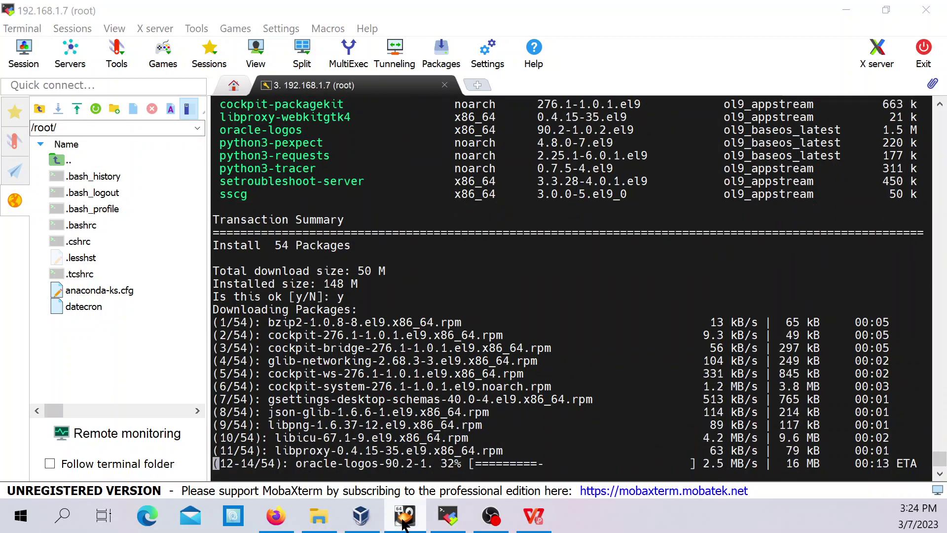
# Check the tip's cockpit.socket start command in the book, then return to the completed dnf install.
pyautogui.click(534, 515)
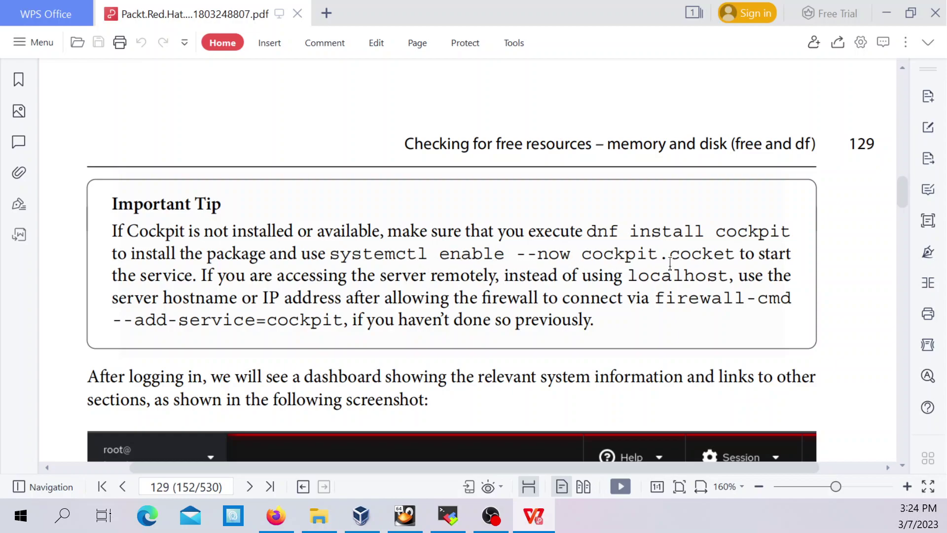
pyautogui.moveTo(684, 254); pyautogui.dragTo(670, 254)
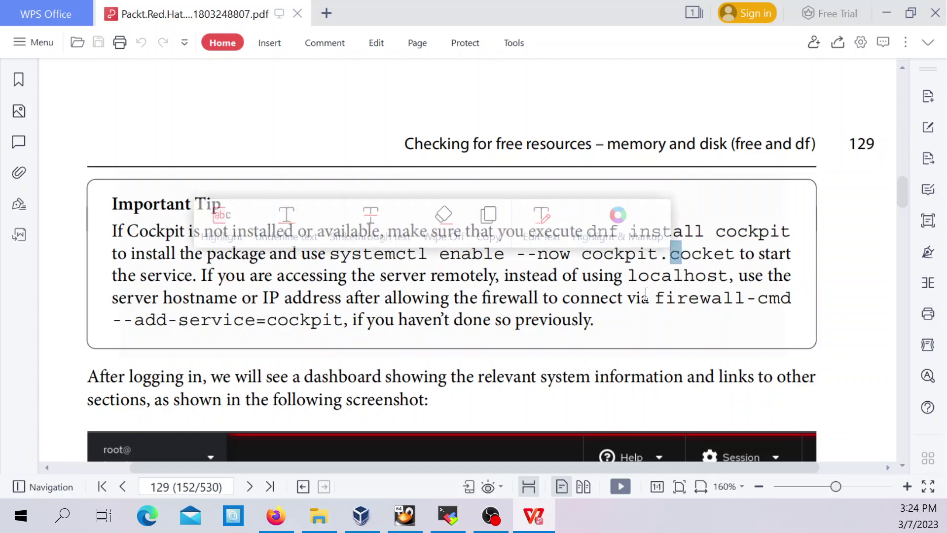
pyautogui.click(575, 273)
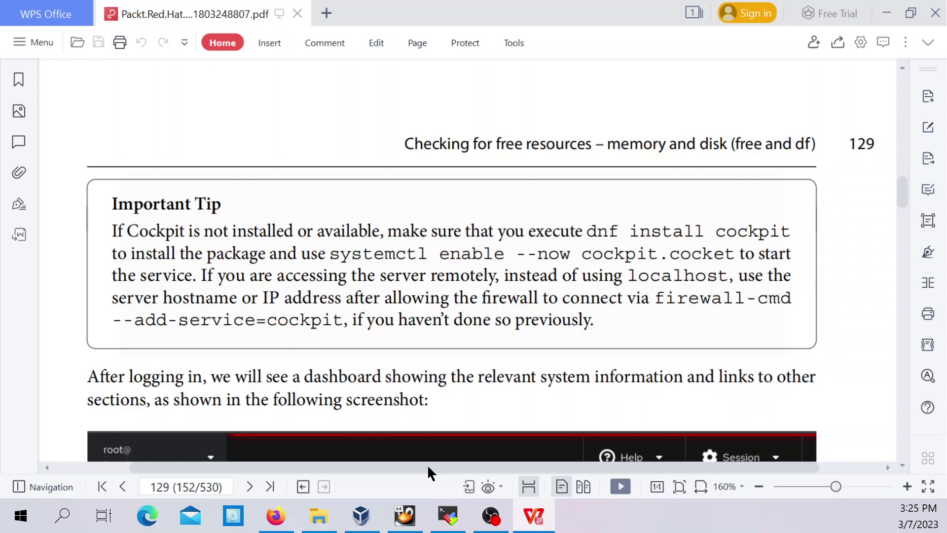
pyautogui.click(420, 434)
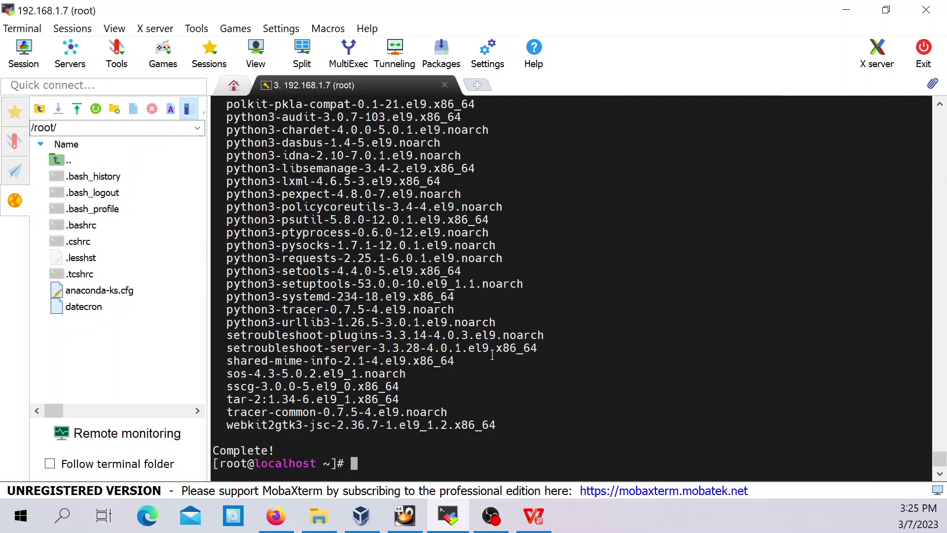
# Run systemctl status cockpit, which shows the service inactive.
pyautogui.write('sys')
pyautogui.write('tem')
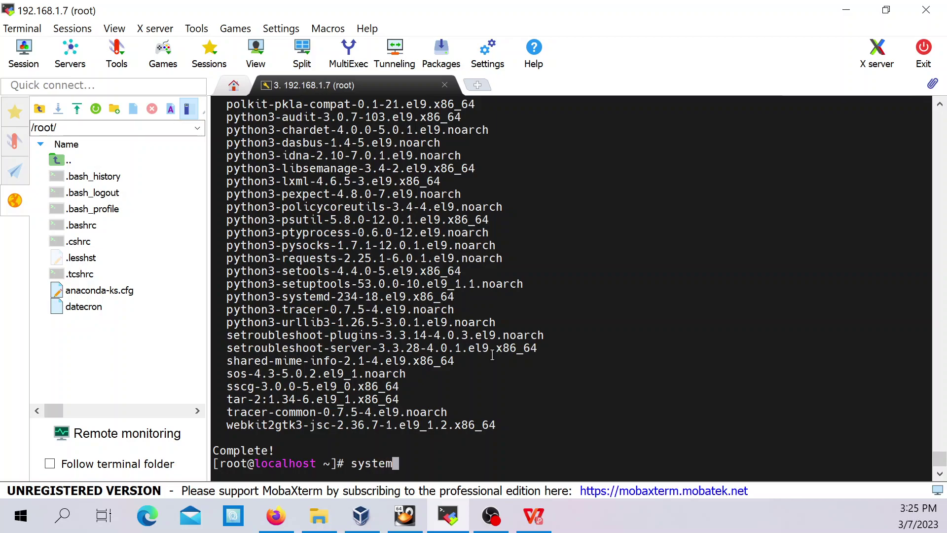
pyautogui.write('ctl ')
pyautogui.write('stastu')
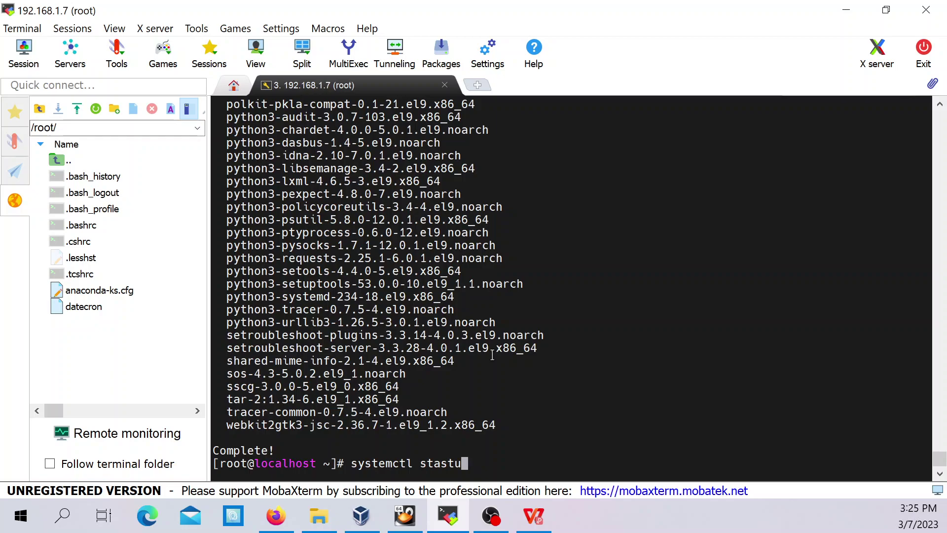
pyautogui.press('BackSpace')
pyautogui.press('BackSpace')
pyautogui.press('BackSpace')
pyautogui.write('tus c')
pyautogui.write('ockp')
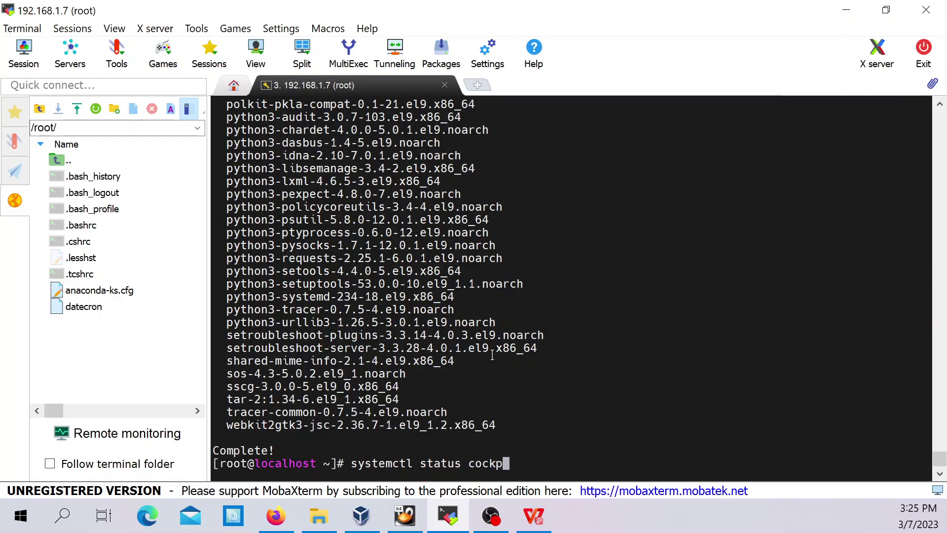
pyautogui.write('it')
pyautogui.press('Return')
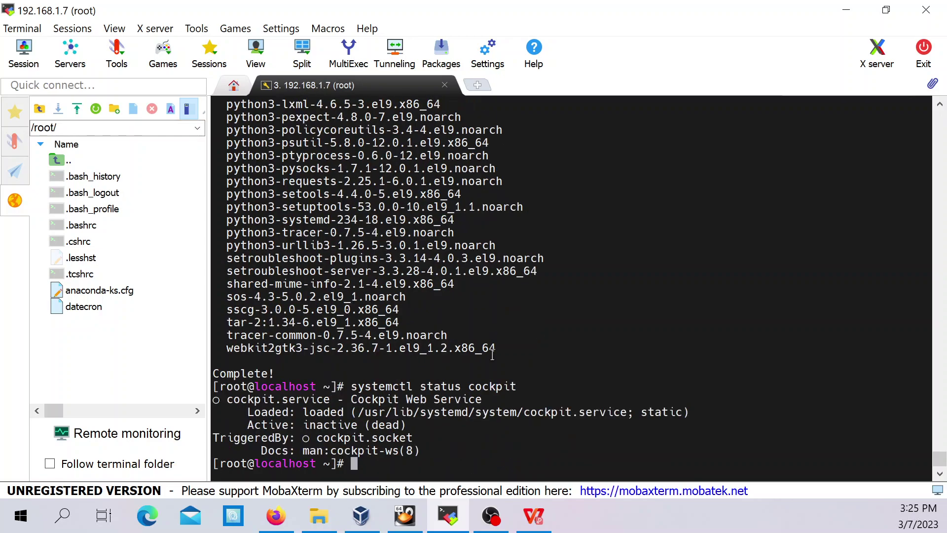
# Run systemctl enable --now cockpit, which warns of missing install config, then recheck the book's tip.
pyautogui.press('Up')
pyautogui.press('Left')
pyautogui.press('Left')
pyautogui.press('Left')
pyautogui.press('Left')
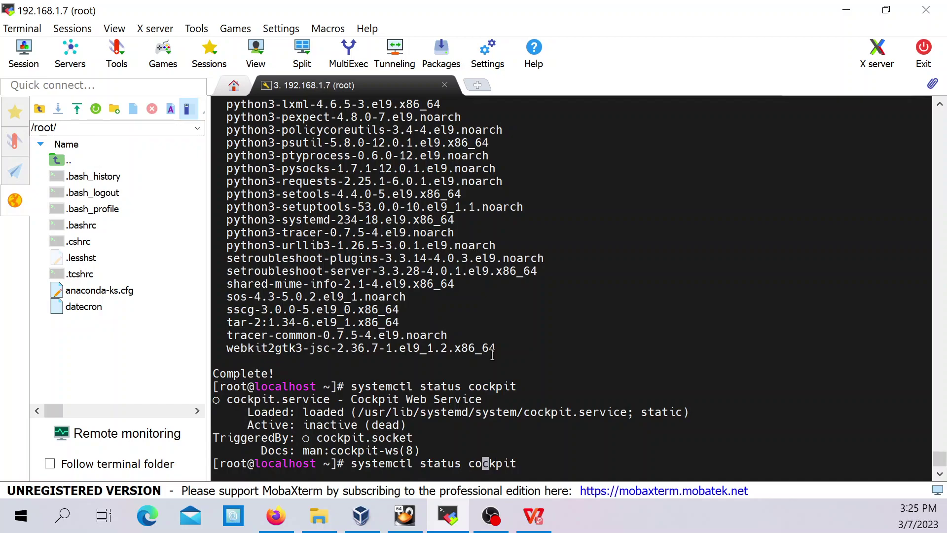
pyautogui.press('Left')
pyautogui.press('Left')
pyautogui.press('Left')
pyautogui.press('BackSpace')
pyautogui.press('BackSpace')
pyautogui.press('BackSpace')
pyautogui.press('BackSpace')
pyautogui.press('BackSpace')
pyautogui.press('BackSpace')
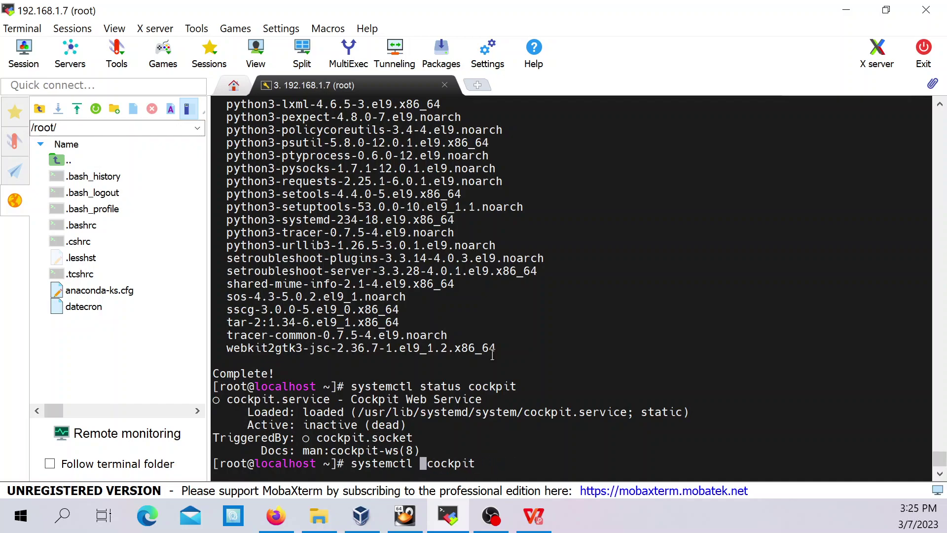
pyautogui.write('enable ')
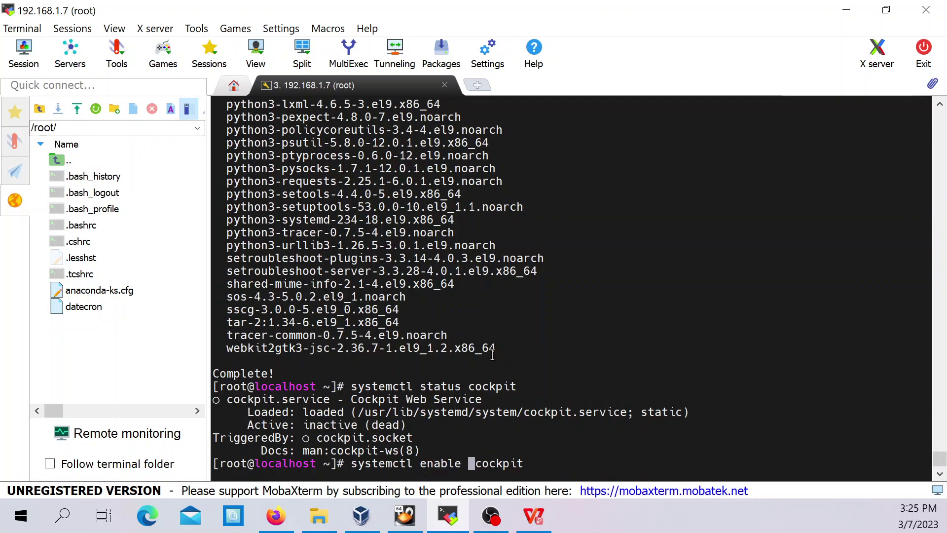
pyautogui.write('--now')
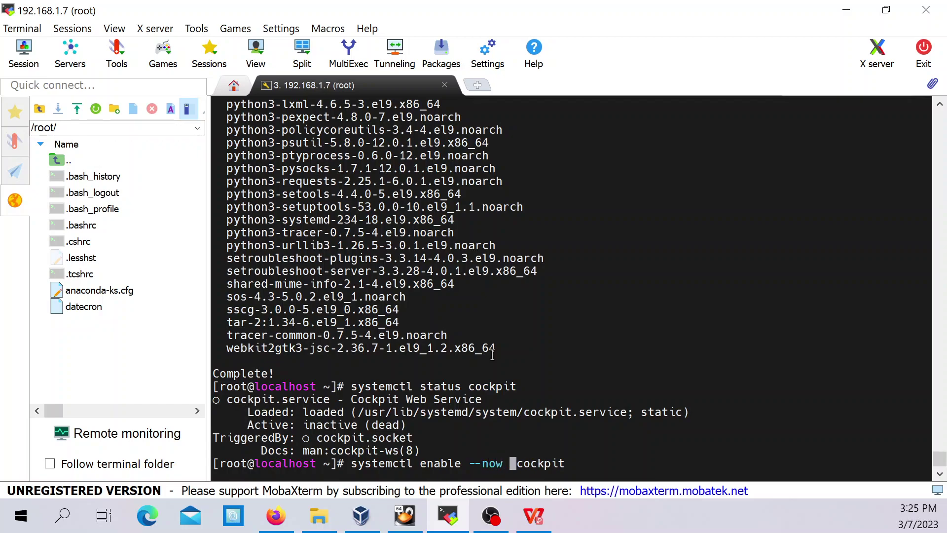
pyautogui.press('Return')
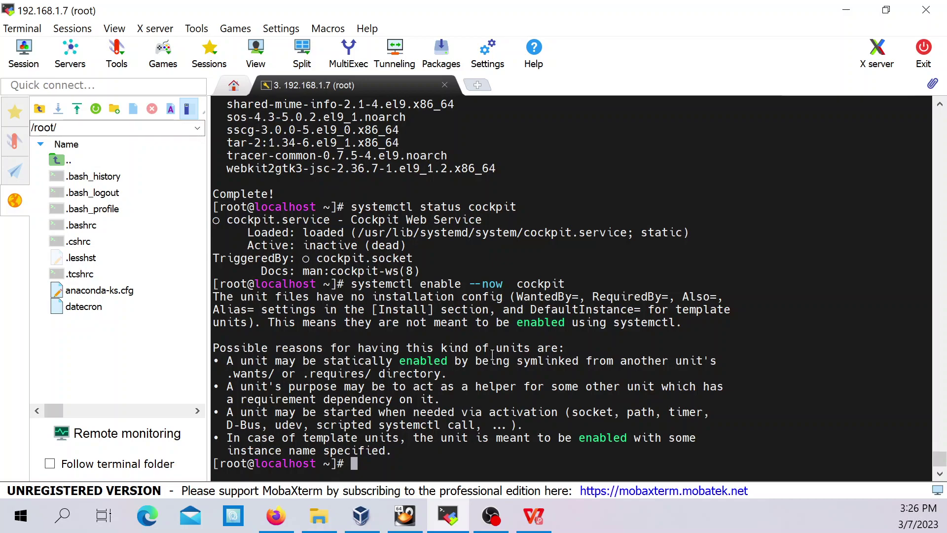
pyautogui.press('Up')
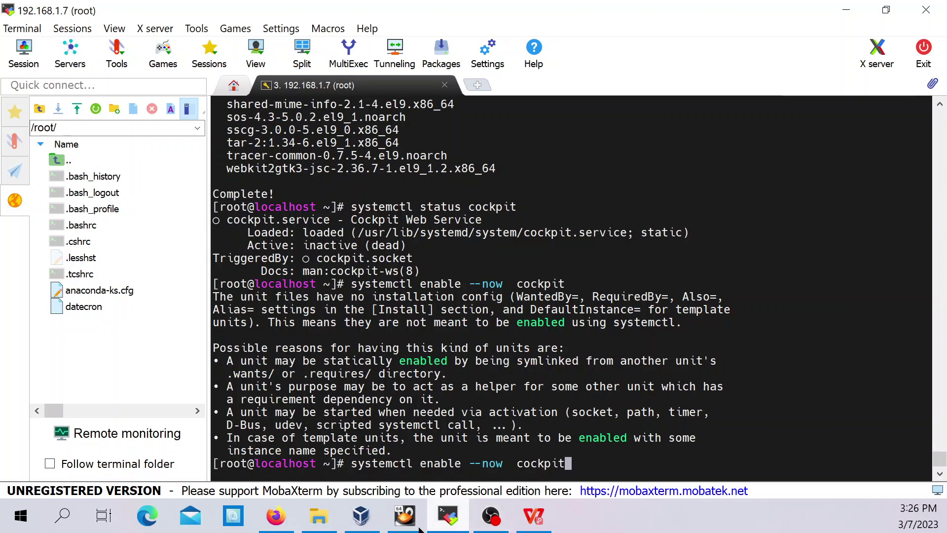
pyautogui.click(402, 523)
pyautogui.click(534, 516)
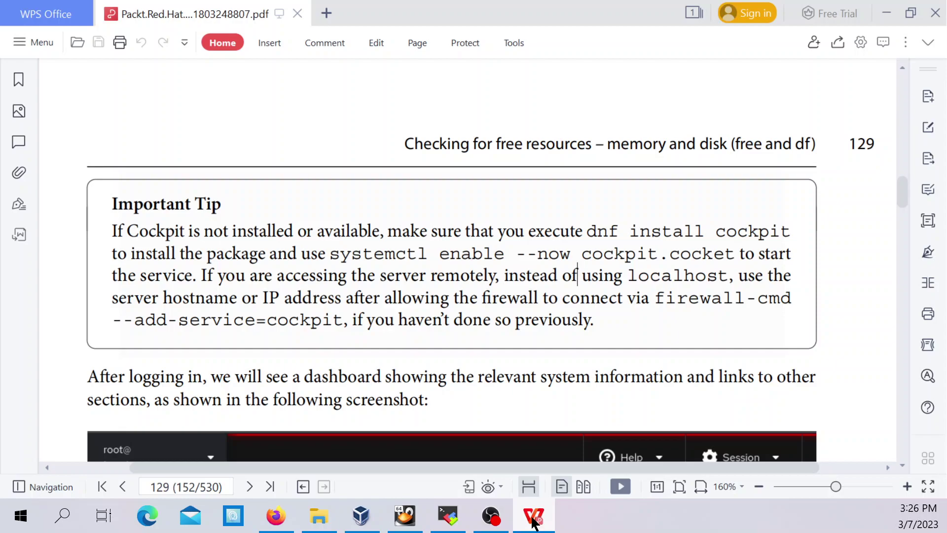
pyautogui.click(534, 516)
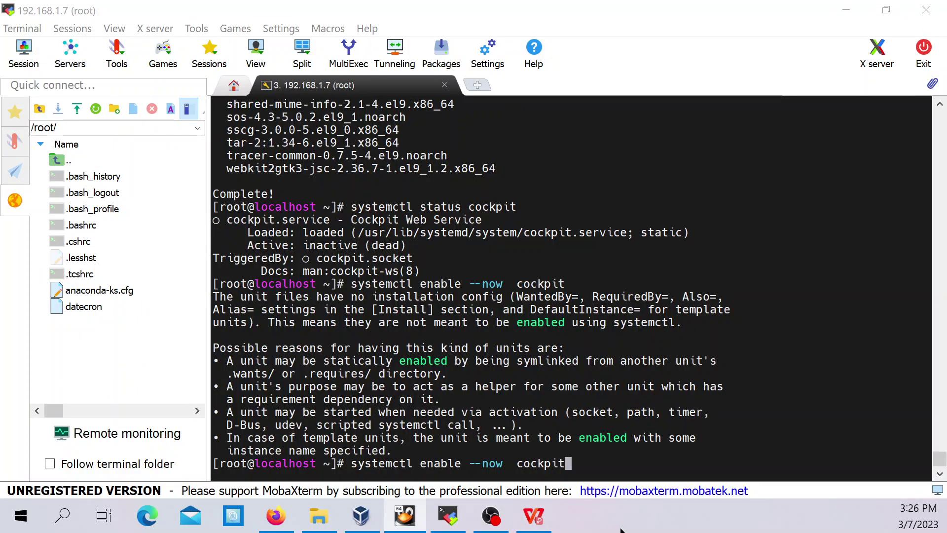
# Run systemctl enable --now cockpit.socket to enable and start the Cockpit socket.
pyautogui.click(672, 462)
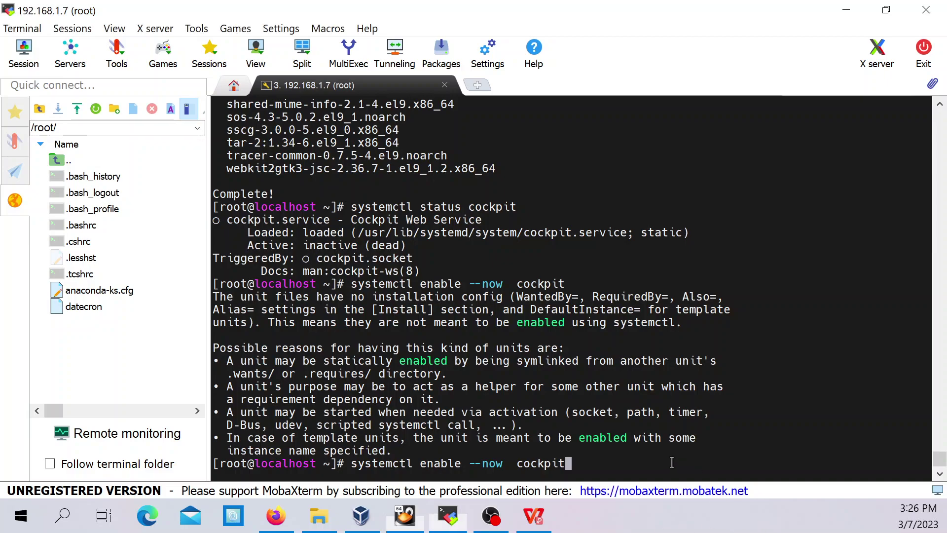
pyautogui.write('.socket')
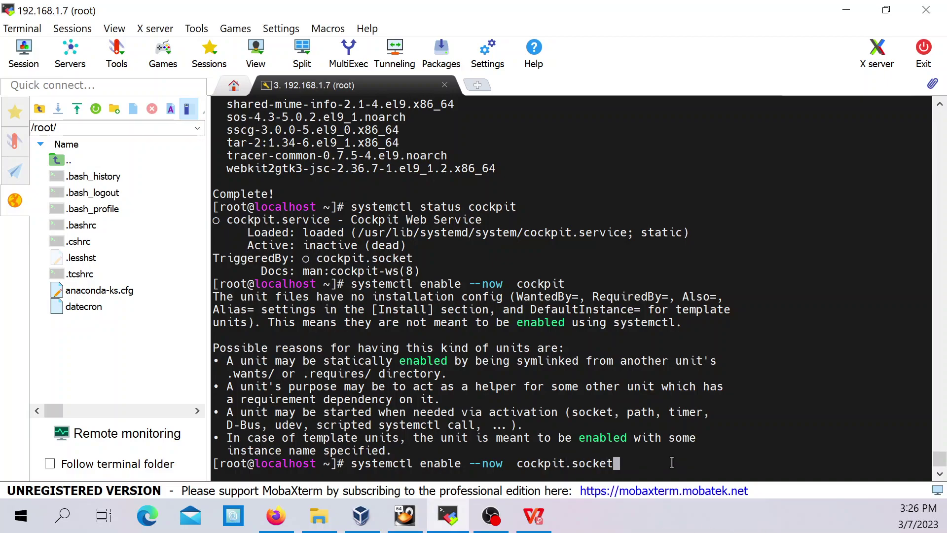
pyautogui.press('Return')
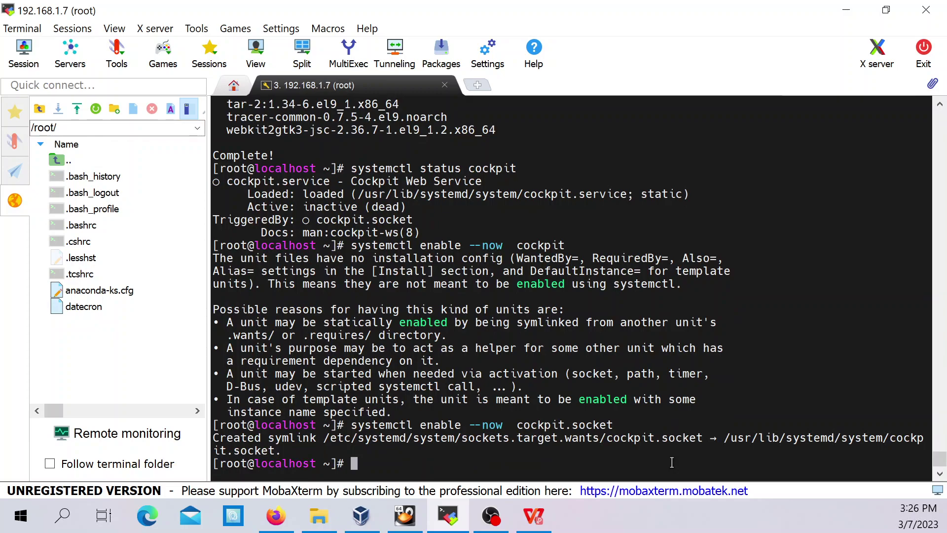
pyautogui.press('Up')
# Start the Cockpit service with systemctl start cockpit.
pyautogui.press('Up')
pyautogui.press('Return')
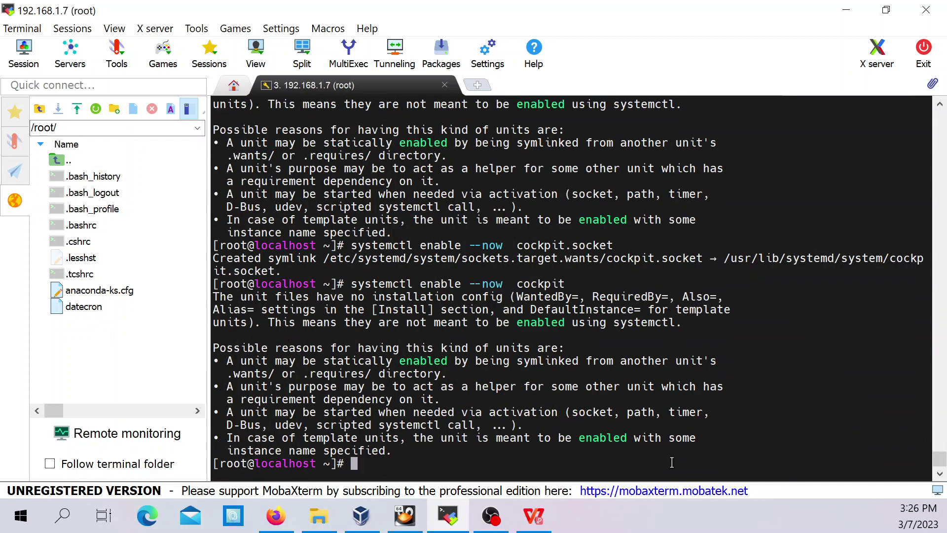
pyautogui.press('Up')
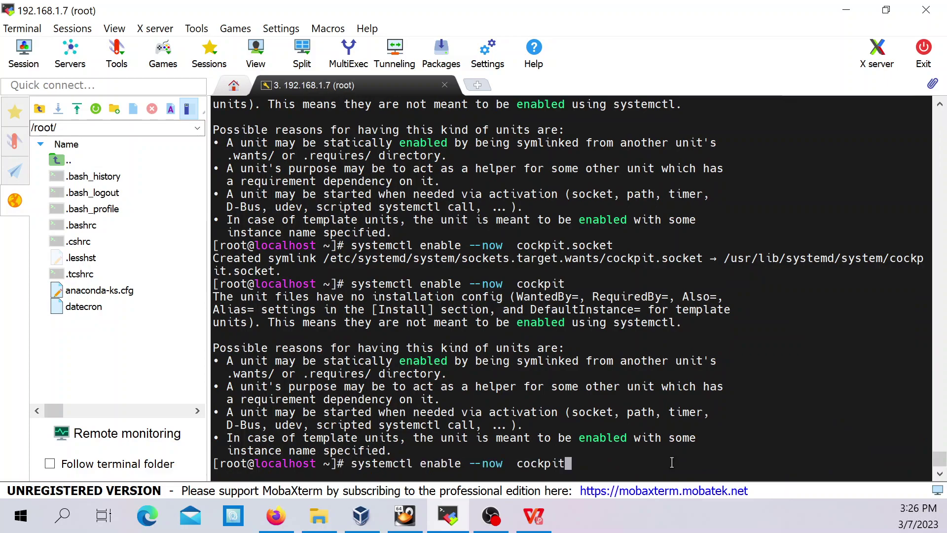
pyautogui.press('Left')
pyautogui.press('Left')
pyautogui.press('Left')
pyautogui.press('Left')
pyautogui.press('Left')
pyautogui.press('Left')
pyautogui.press('BackSpace')
pyautogui.press('BackSpace')
pyautogui.press('BackSpace')
pyautogui.press('BackSpace')
pyautogui.press('BackSpace')
pyautogui.press('BackSpace')
pyautogui.press('BackSpace')
pyautogui.press('BackSpace')
pyautogui.press('BackSpace')
pyautogui.write('st')
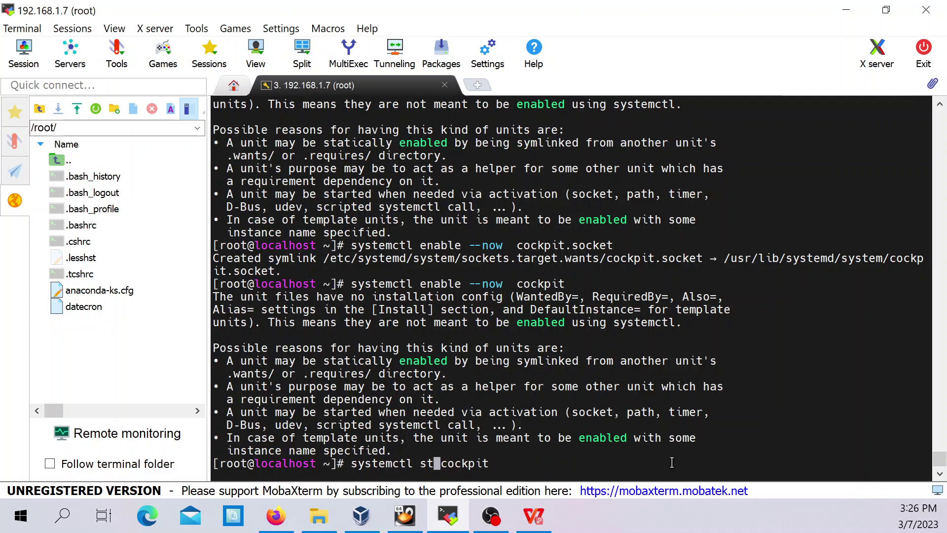
pyautogui.write('art')
pyautogui.press('Return')
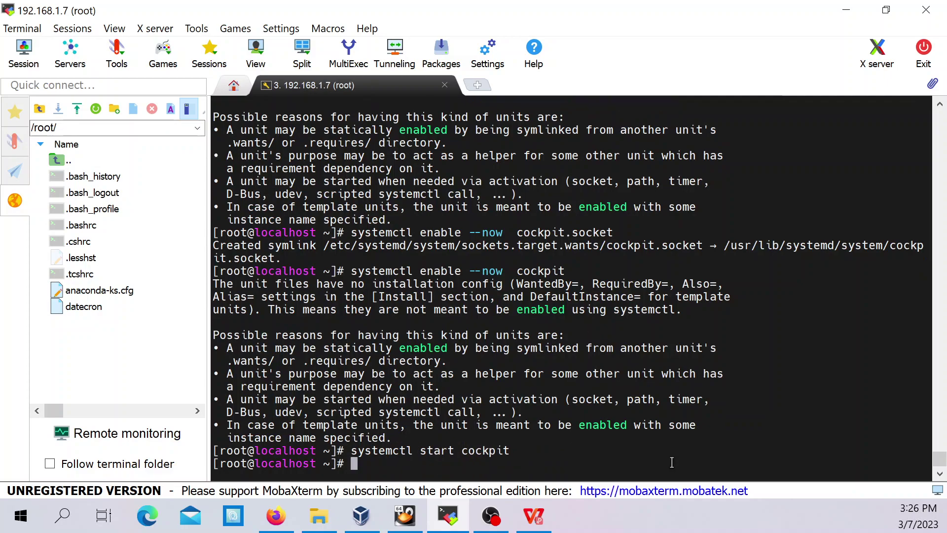
# Run systemctl status cockpit to confirm the service is active (running).
pyautogui.press('Up')
pyautogui.press('Left')
pyautogui.press('Left')
pyautogui.press('Left')
pyautogui.press('Left')
pyautogui.press('Left')
pyautogui.press('Left')
pyautogui.press('Left')
pyautogui.press('Left')
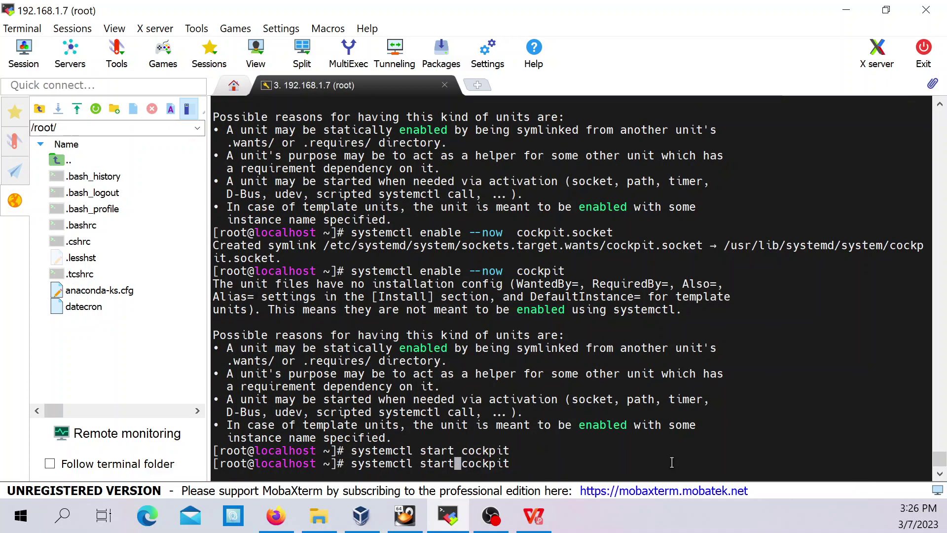
pyautogui.press('BackSpace')
pyautogui.press('BackSpace')
pyautogui.write('tus')
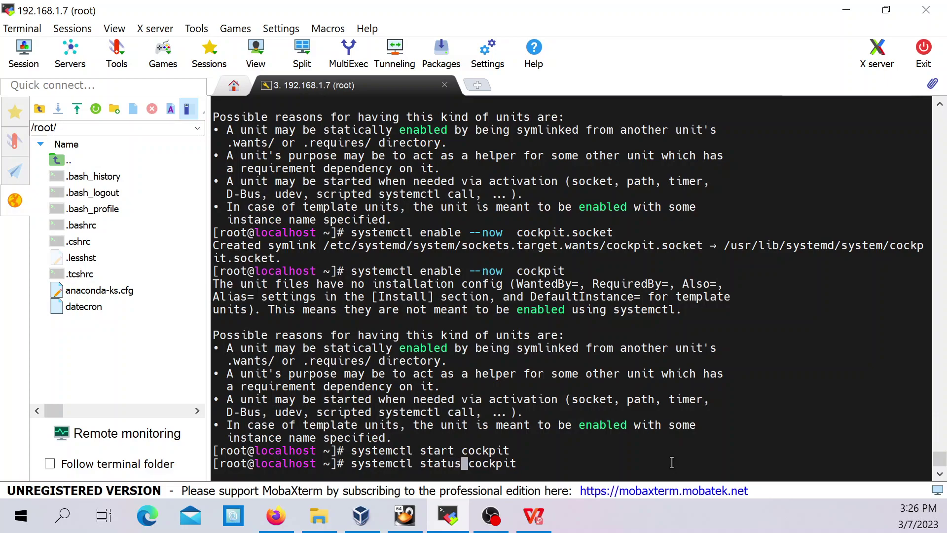
pyautogui.press('Return')
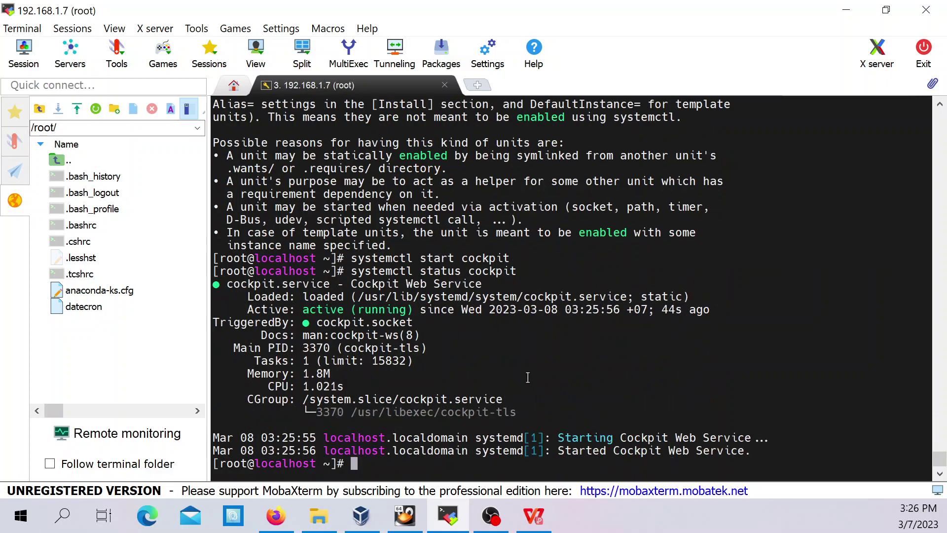
pyautogui.scroll(4, 521, 371)
pyautogui.scroll(1, 521, 371)
pyautogui.scroll(1, 519, 361)
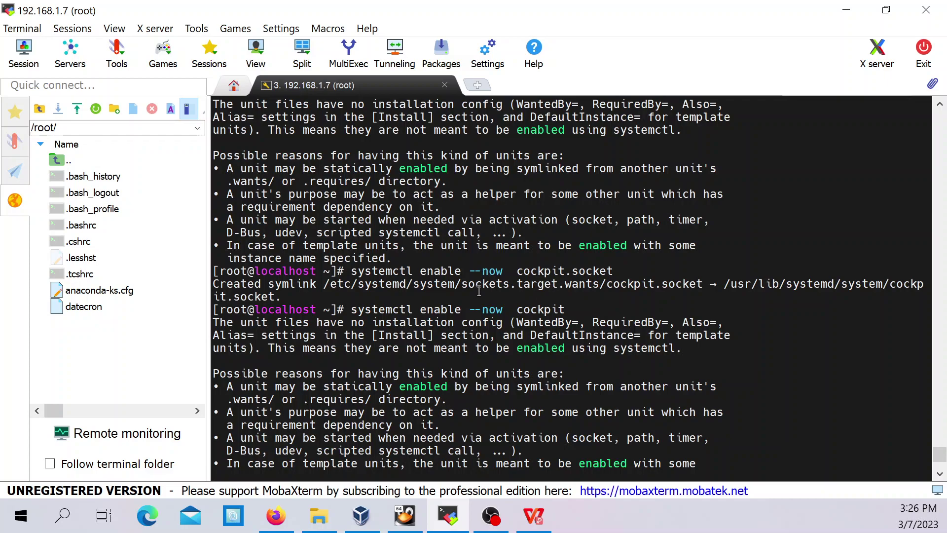
pyautogui.moveTo(478, 296)
pyautogui.mouseDown()
pyautogui.moveTo(571, 275)
pyautogui.moveTo(497, 280)
pyautogui.mouseUp()
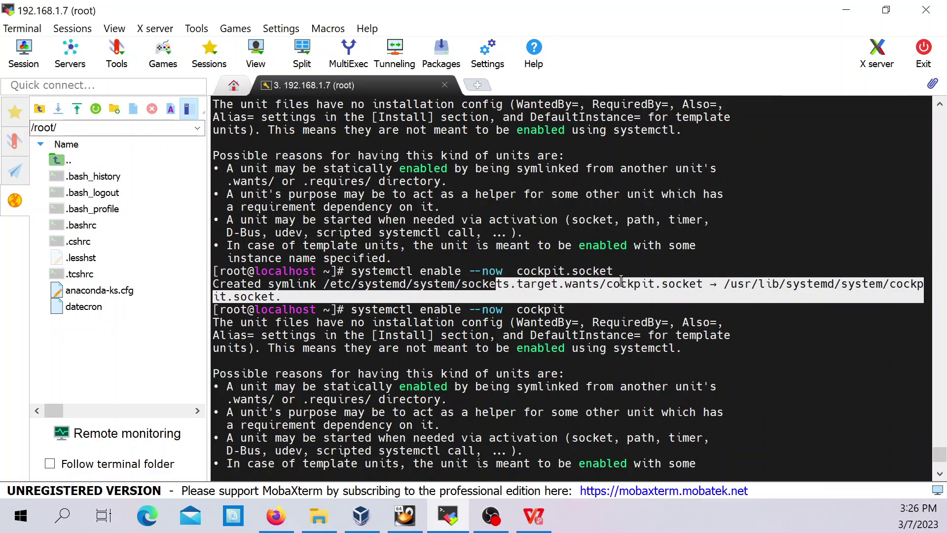
pyautogui.click(718, 283)
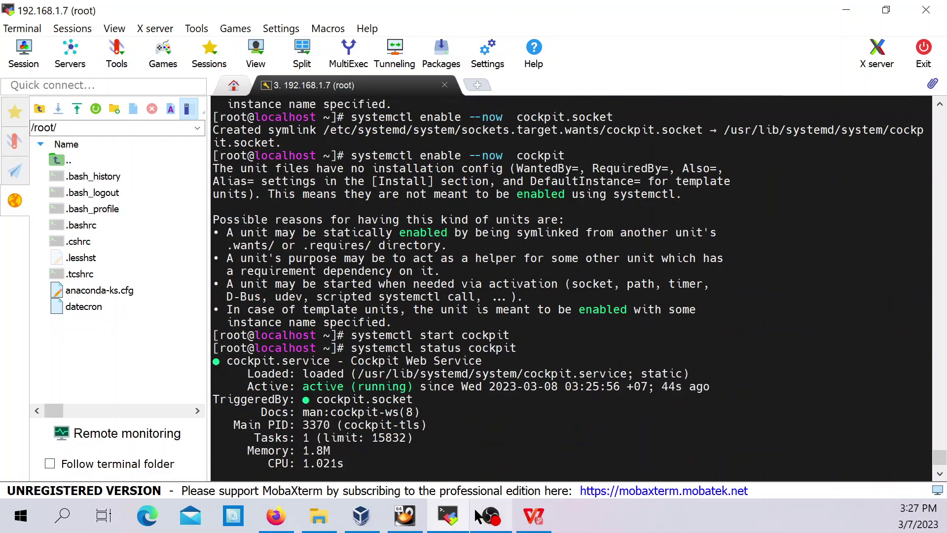
pyautogui.scroll(2, 540, 365)
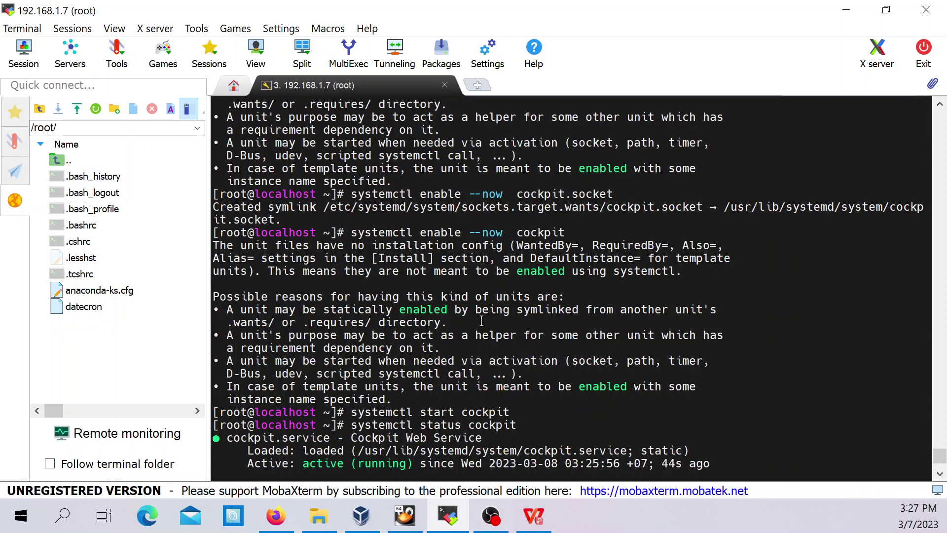
pyautogui.scroll(-2, 496, 515)
pyautogui.scroll(-2, 495, 515)
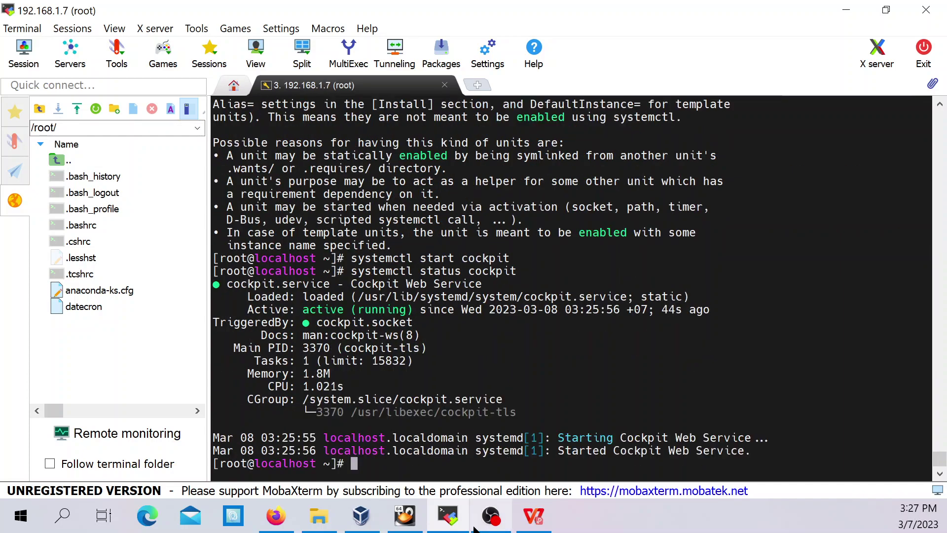
pyautogui.click(540, 520)
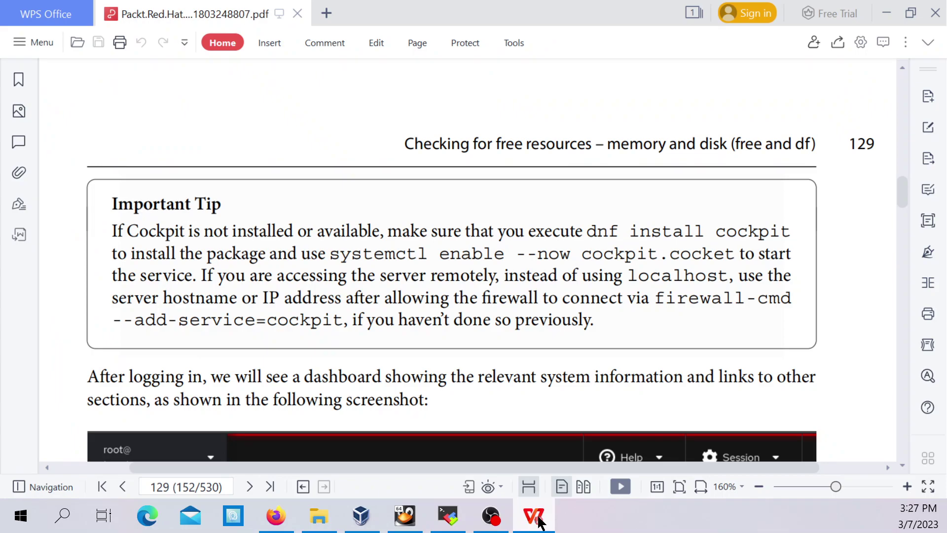
pyautogui.click(540, 522)
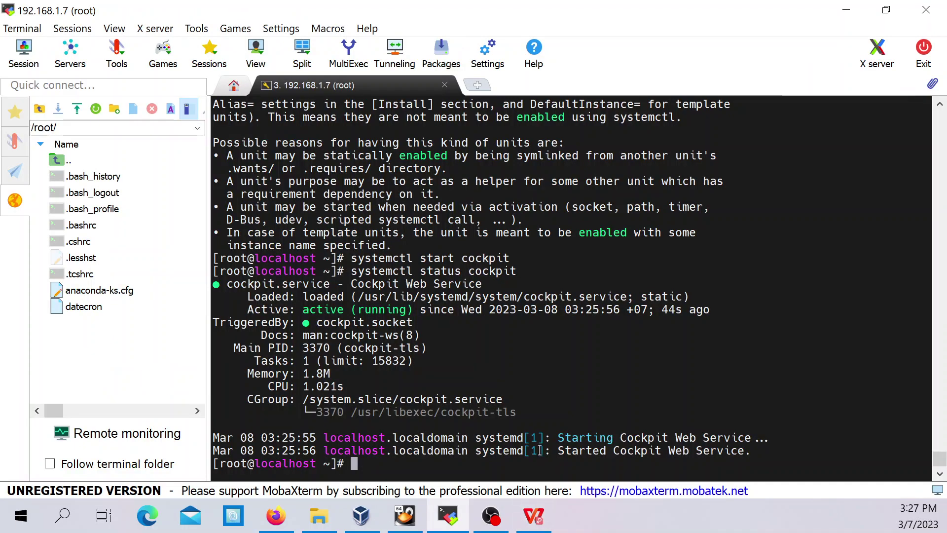
# Run firewall-cmd --add-service=cockpit, checking the book's syntax; it reports ALREADY_ENABLED in public.
pyautogui.write('fire')
pyautogui.write('wall')
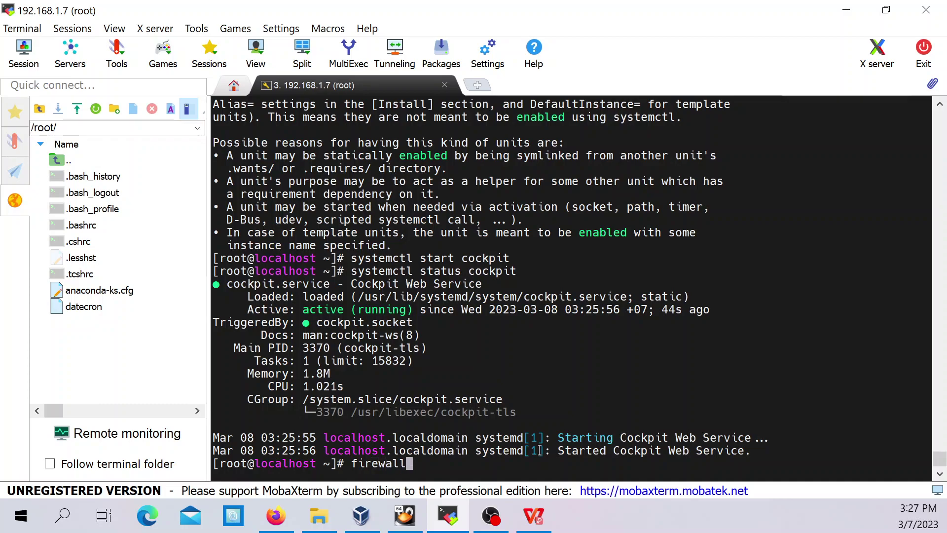
pyautogui.write('-cmd')
pyautogui.click(530, 523)
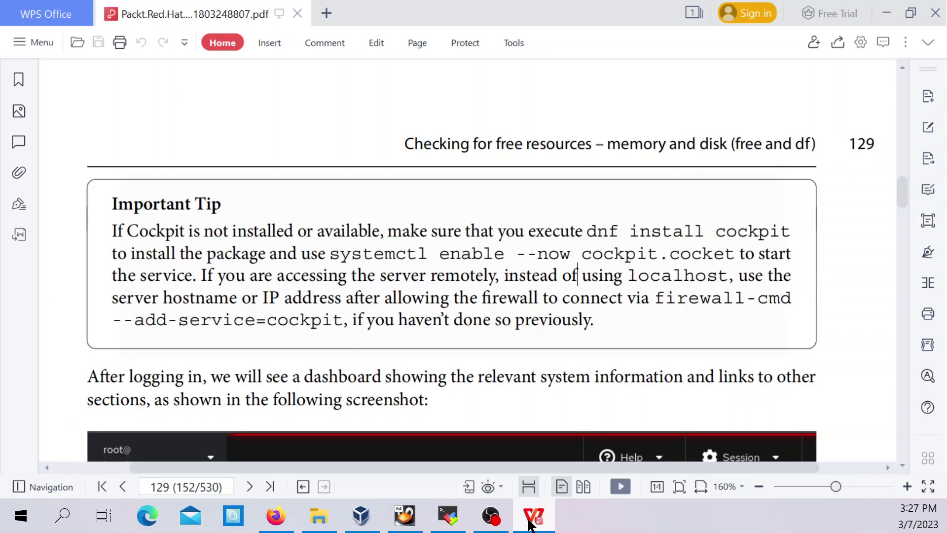
pyautogui.click(530, 523)
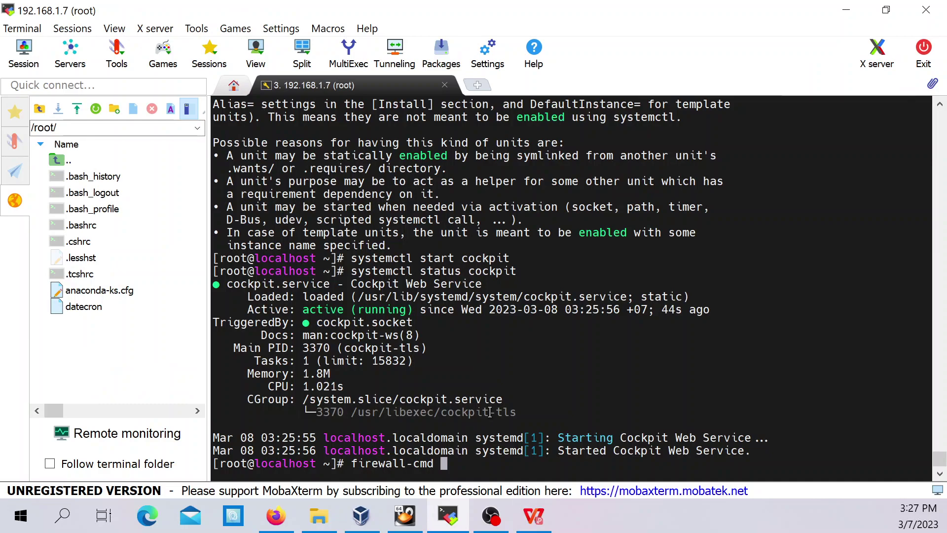
pyautogui.write('--add')
pyautogui.write('-ser')
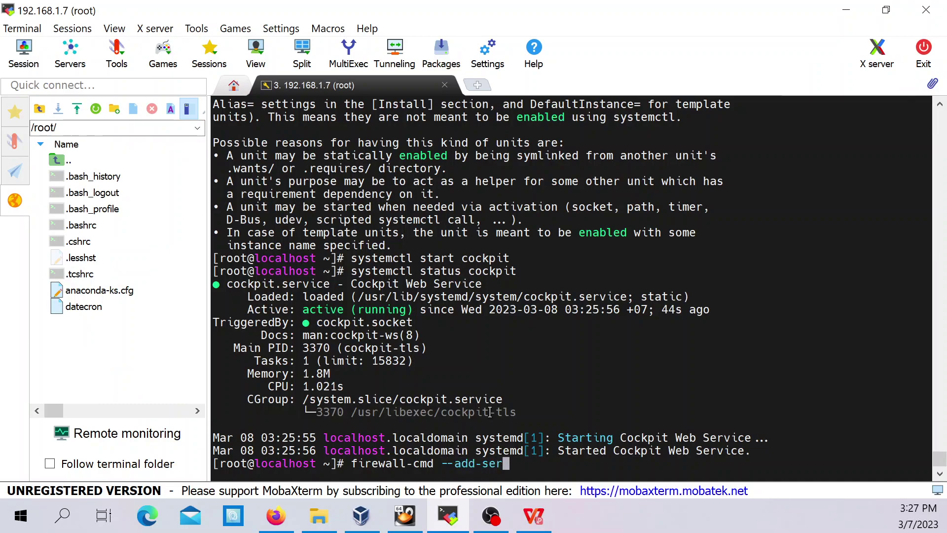
pyautogui.write('vice')
pyautogui.click(530, 518)
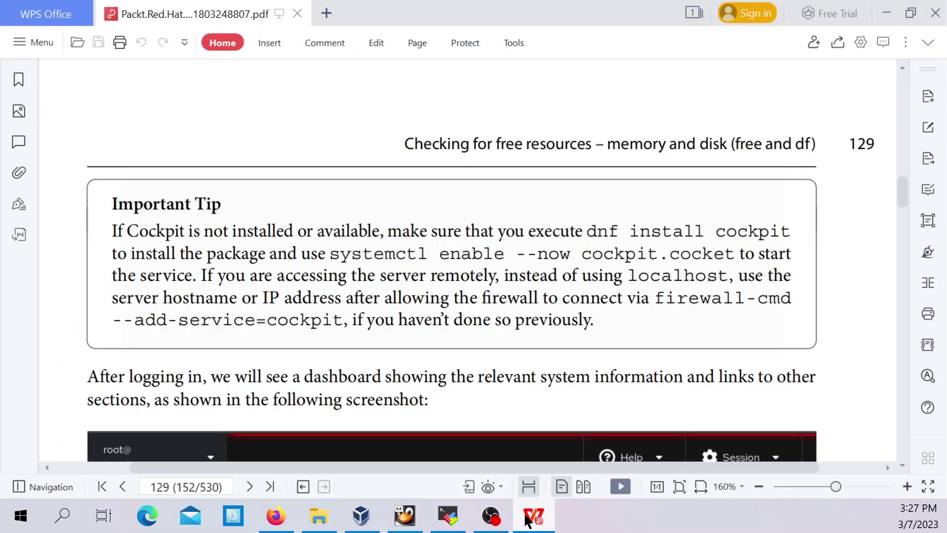
pyautogui.click(528, 520)
pyautogui.write('=co')
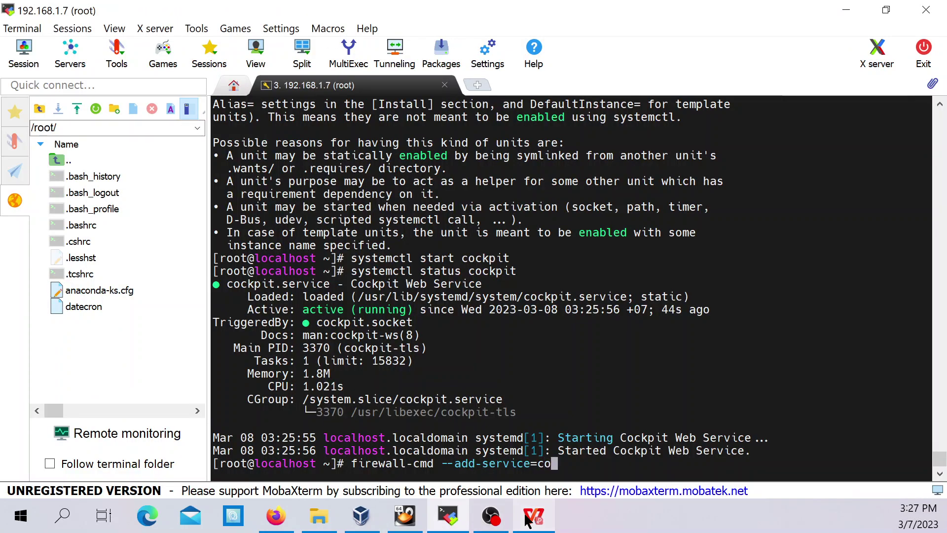
pyautogui.write('kpi')
pyautogui.press('BackSpace')
pyautogui.press('BackSpace')
pyautogui.press('BackSpace')
pyautogui.write('ck')
pyautogui.write('pit')
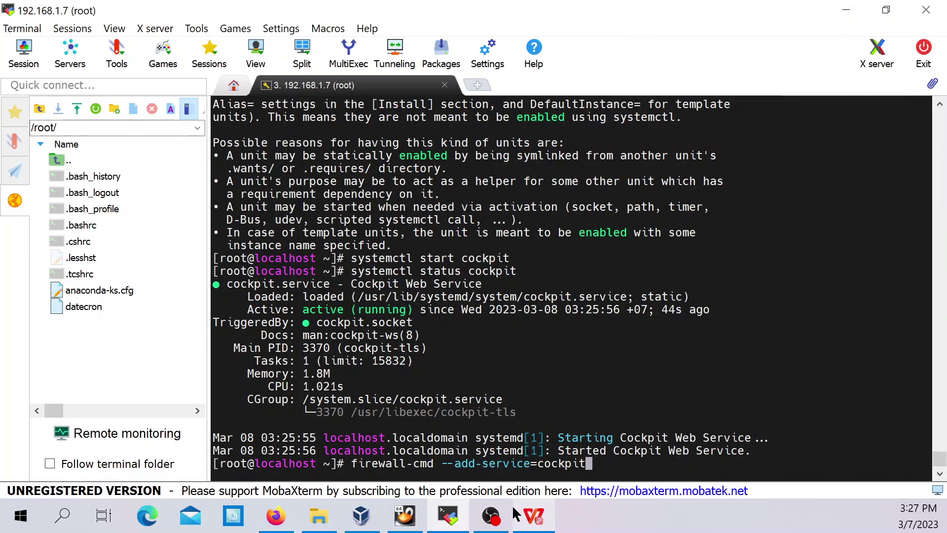
pyautogui.press('Return')
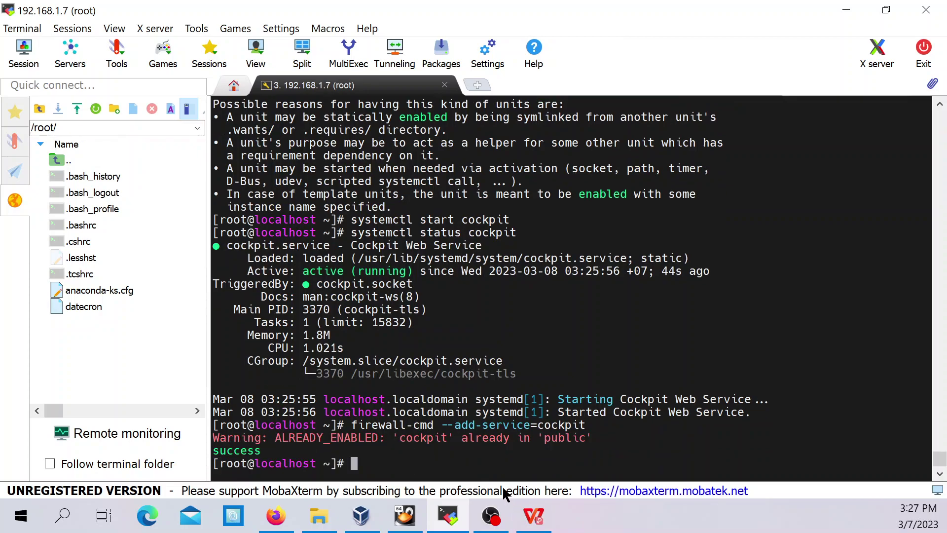
# Run firewall-cmd --list-all and confirm cockpit appears among the public zone's services.
pyautogui.press('Up')
pyautogui.press('Up')
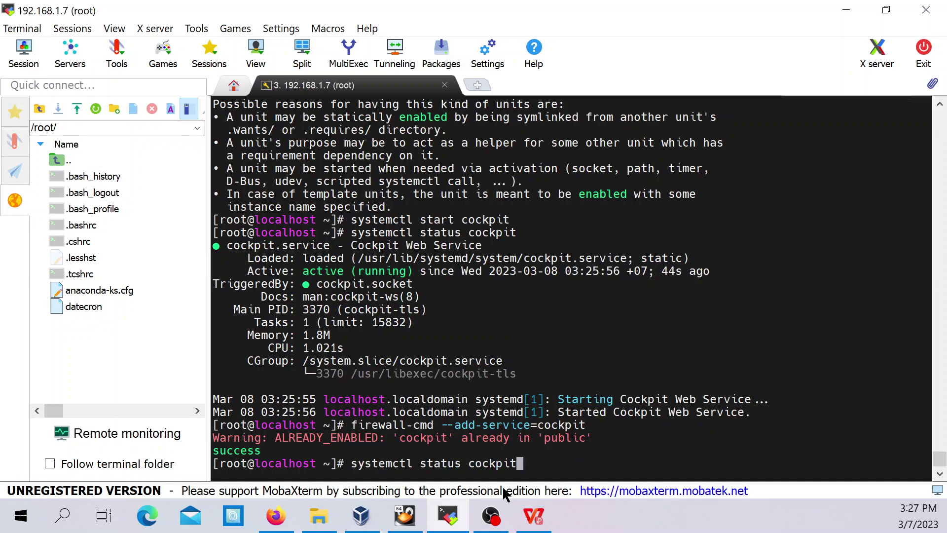
pyautogui.press('Up')
pyautogui.press('Down')
pyautogui.press('Up')
pyautogui.press('Down')
pyautogui.press('Down')
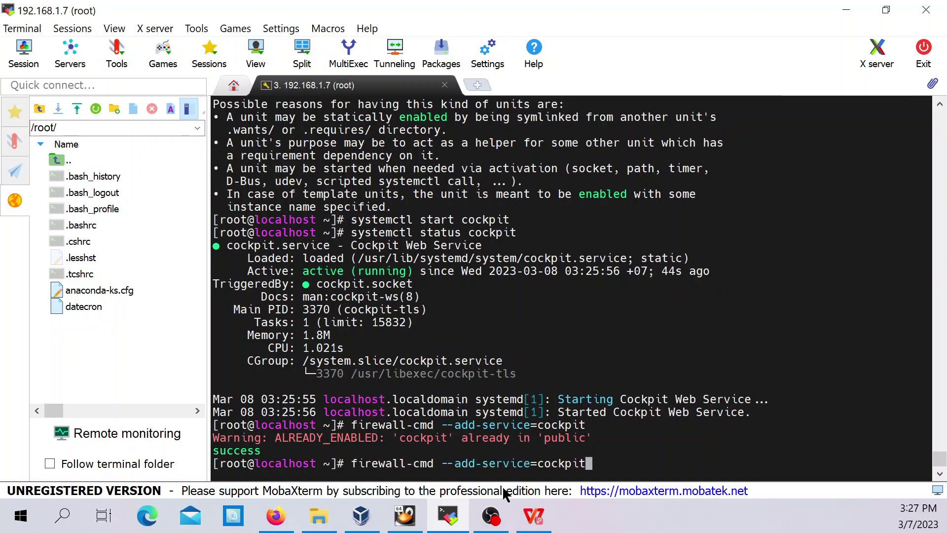
pyautogui.press('BackSpace')
pyautogui.press('BackSpace')
pyautogui.press('BackSpace')
pyautogui.press('BackSpace')
pyautogui.press('BackSpace')
pyautogui.press('BackSpace')
pyautogui.press('BackSpace')
pyautogui.press('BackSpace')
pyautogui.press('BackSpace')
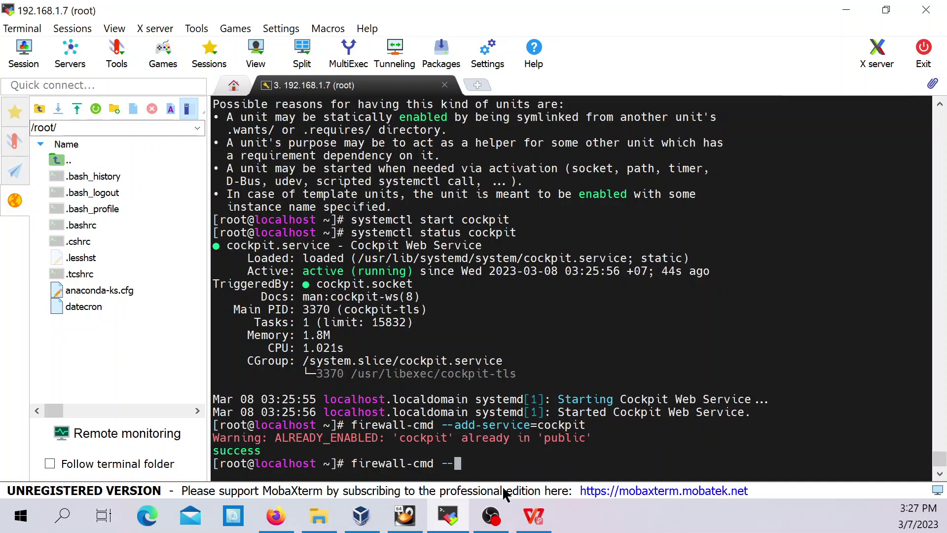
pyautogui.write('list-')
pyautogui.write('all')
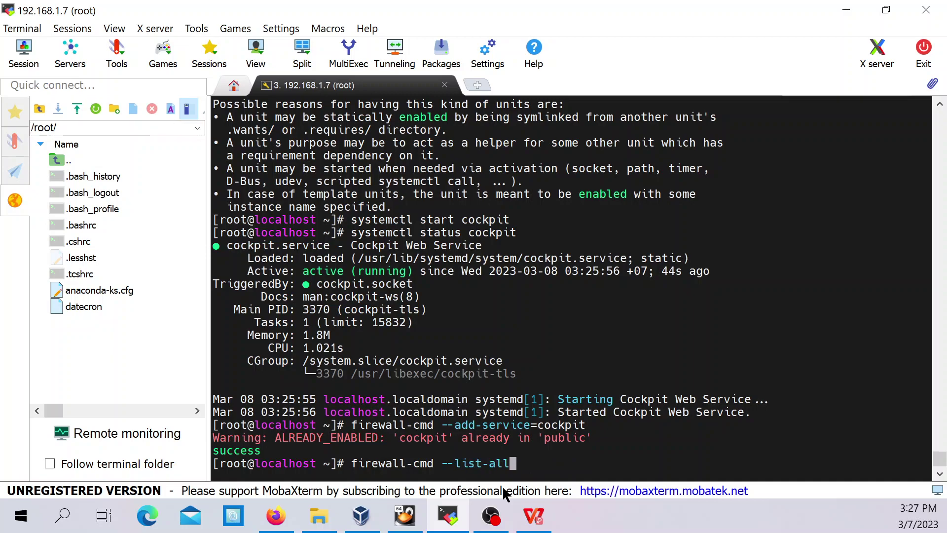
pyautogui.press('Return')
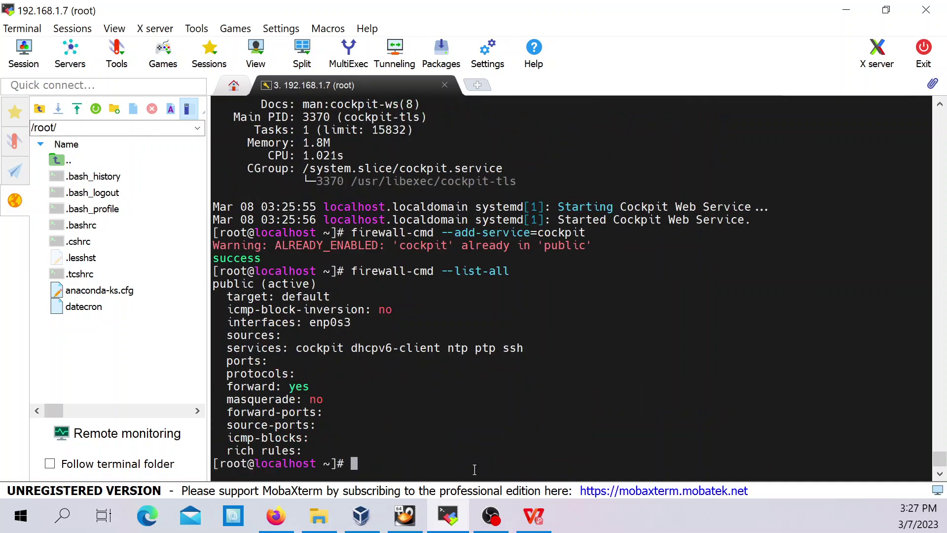
pyautogui.doubleClick(311, 348)
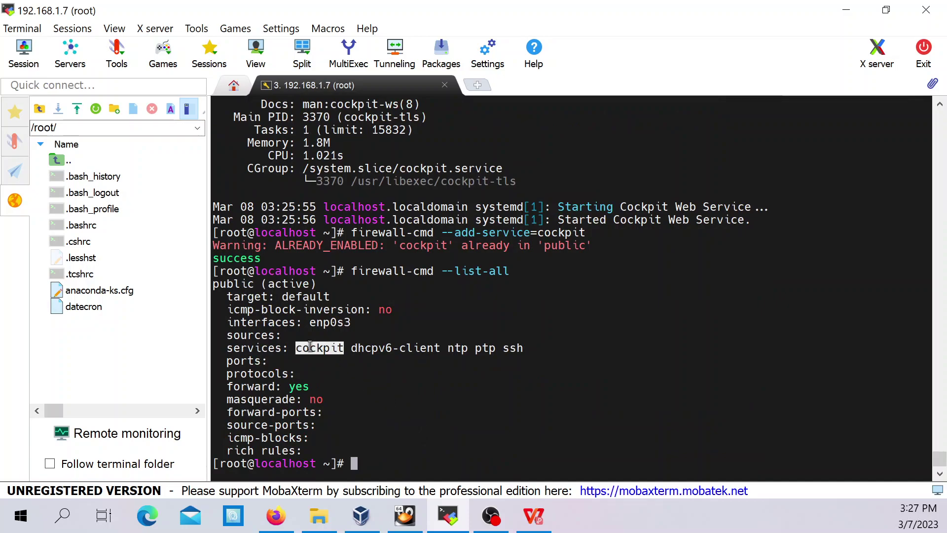
pyautogui.click(376, 364)
pyautogui.scroll(6, 387, 364)
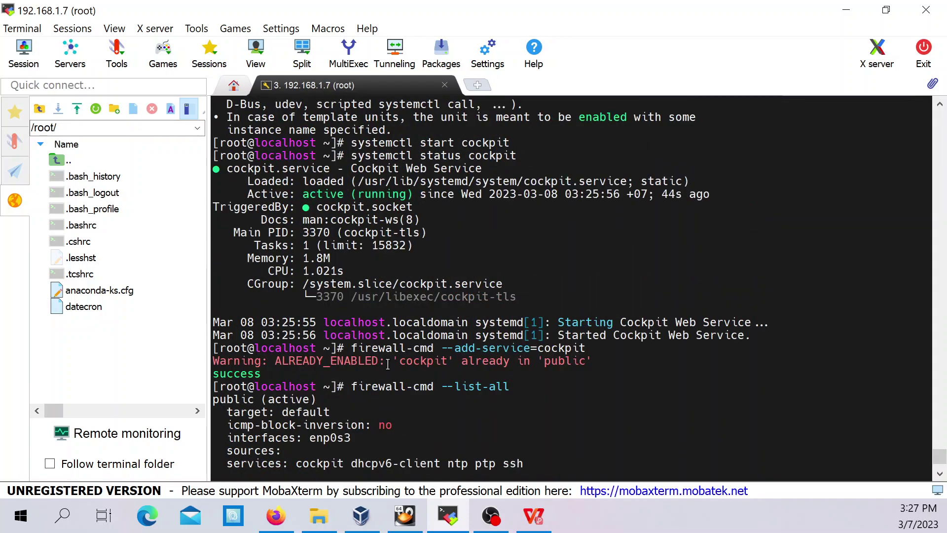
pyautogui.scroll(-6, 387, 364)
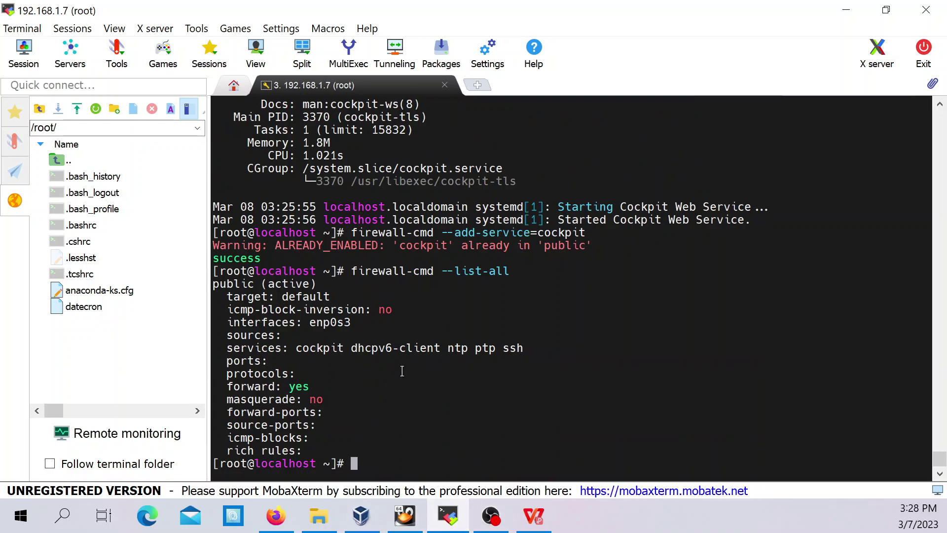
# Run ifconfig and copy the server's IP address 192.168.1.7 from enp0s3.
pyautogui.write('ifc')
pyautogui.write('onf')
pyautogui.write('ig')
pyautogui.press('Return')
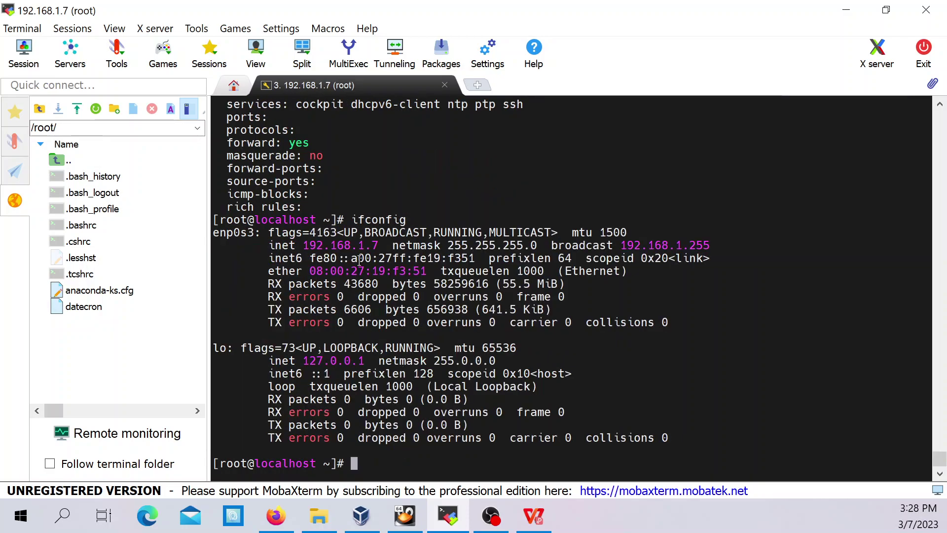
pyautogui.moveTo(302, 245); pyautogui.dragTo(377, 245)
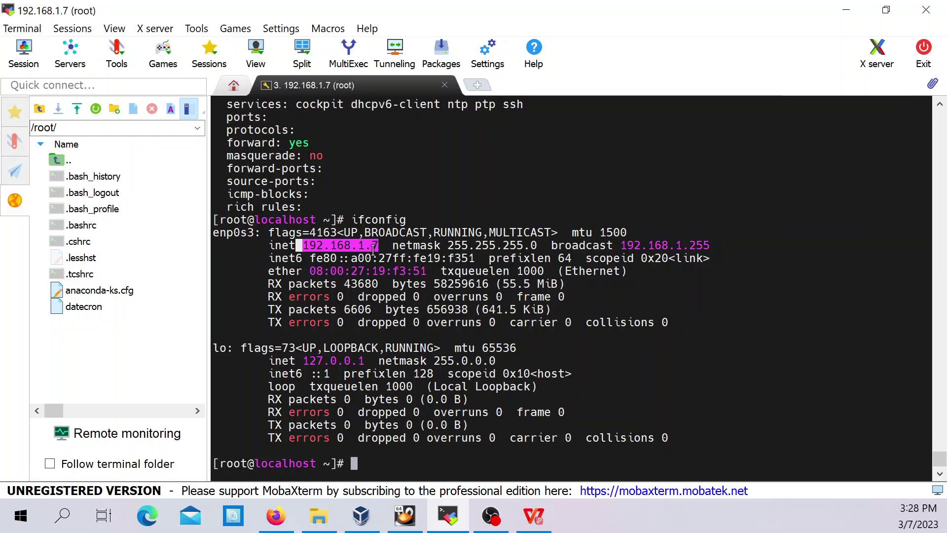
pyautogui.click(371, 245)
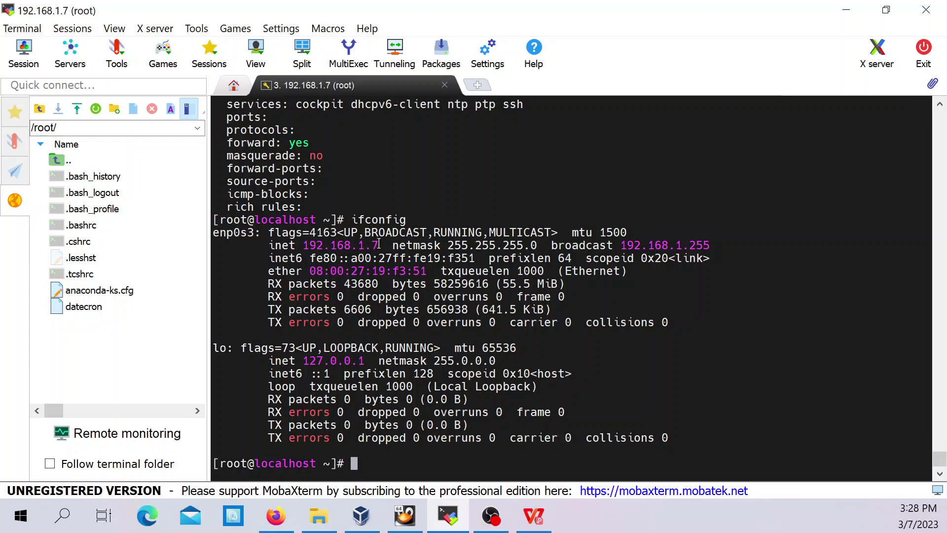
pyautogui.moveTo(379, 245); pyautogui.dragTo(302, 246)
pyautogui.rightClick(310, 253)
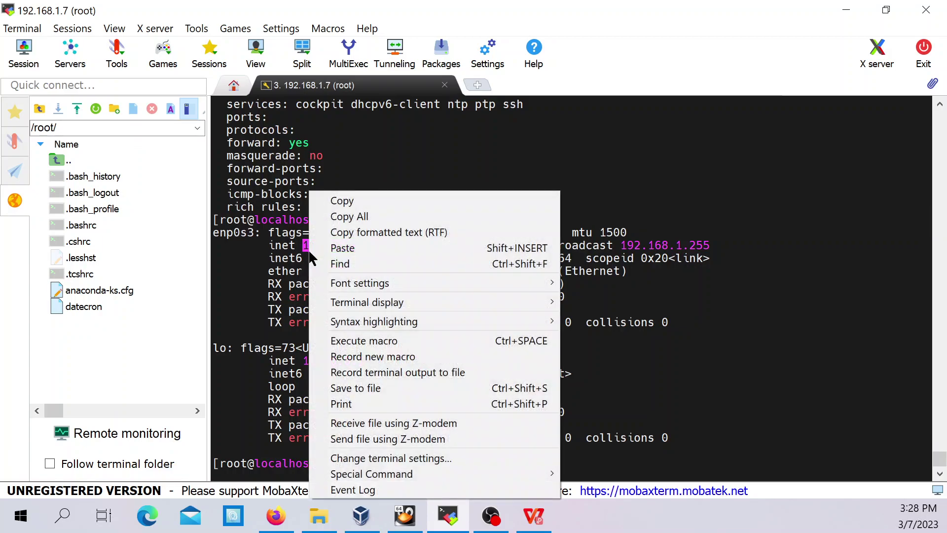
pyautogui.click(343, 201)
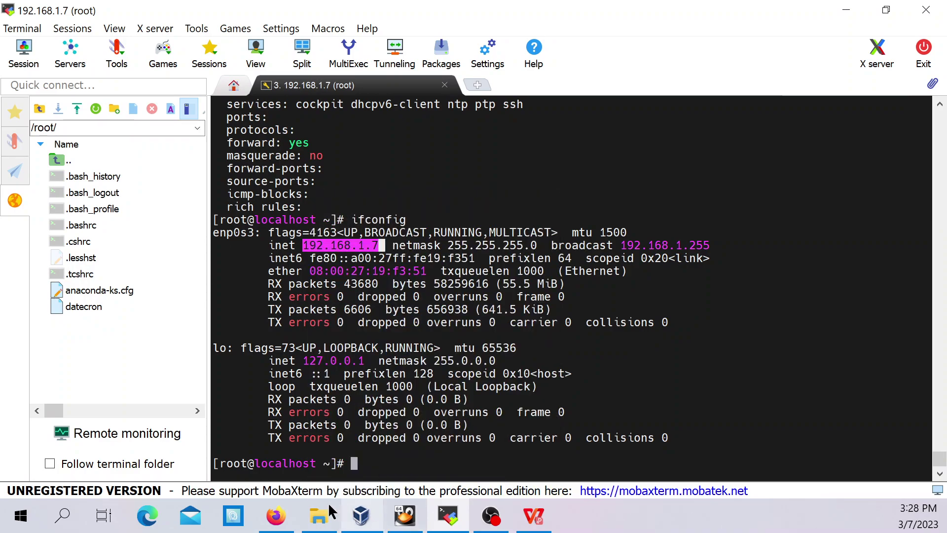
pyautogui.click(274, 516)
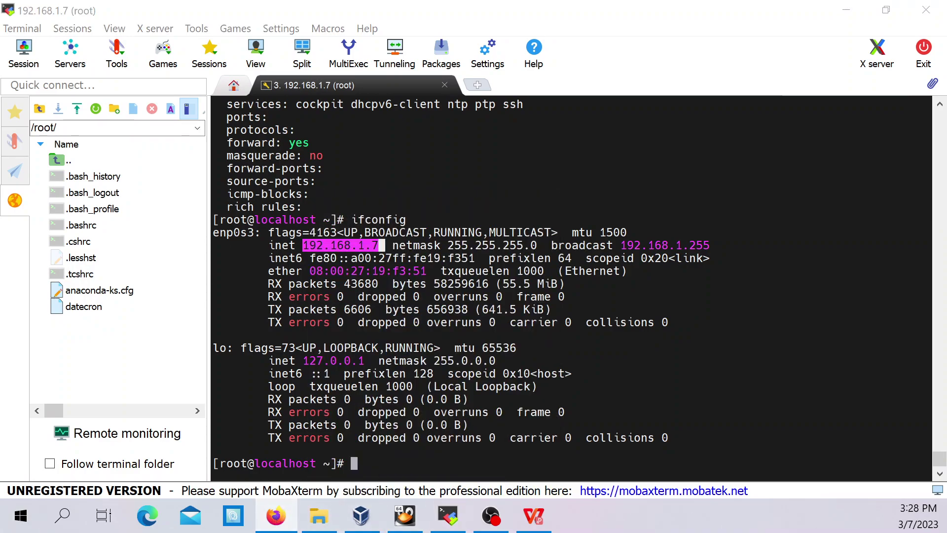
# Open a Firefox window and load the Cockpit address 192.168.1.7:9090.
pyautogui.rightClick(281, 521)
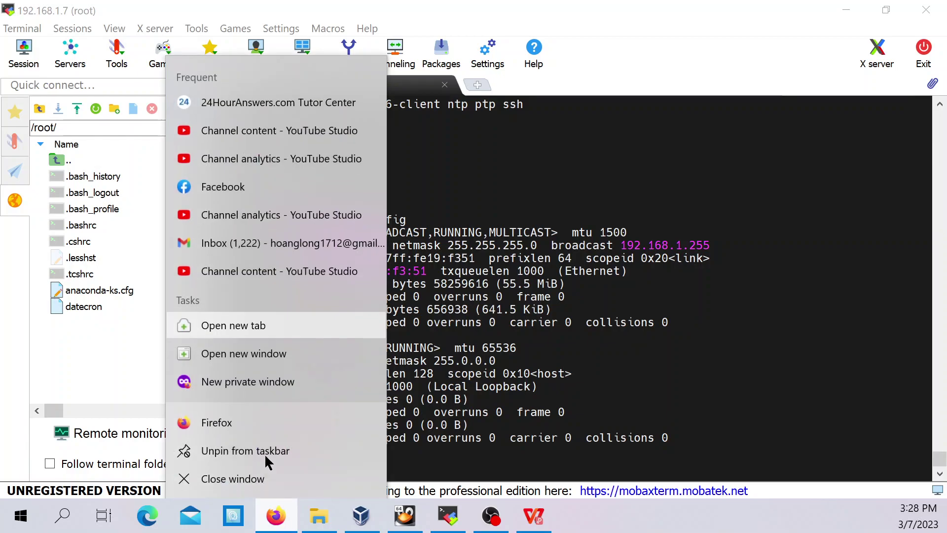
pyautogui.click(268, 416)
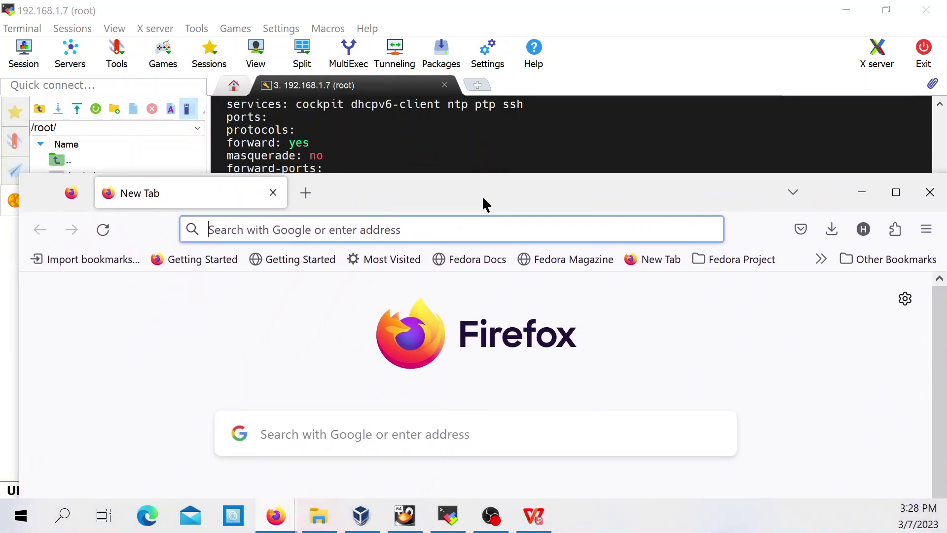
pyautogui.click(375, 225)
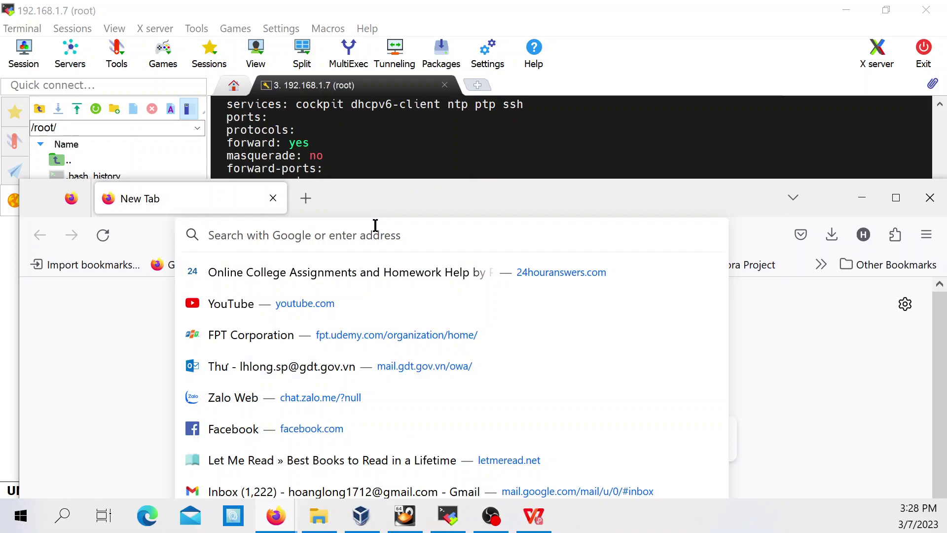
pyautogui.write('192.168.1.7')
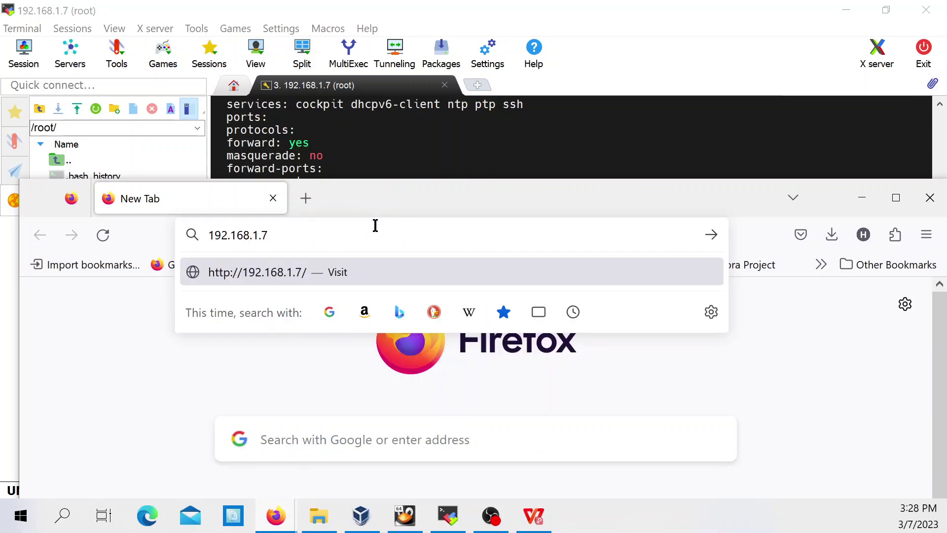
pyautogui.write(':')
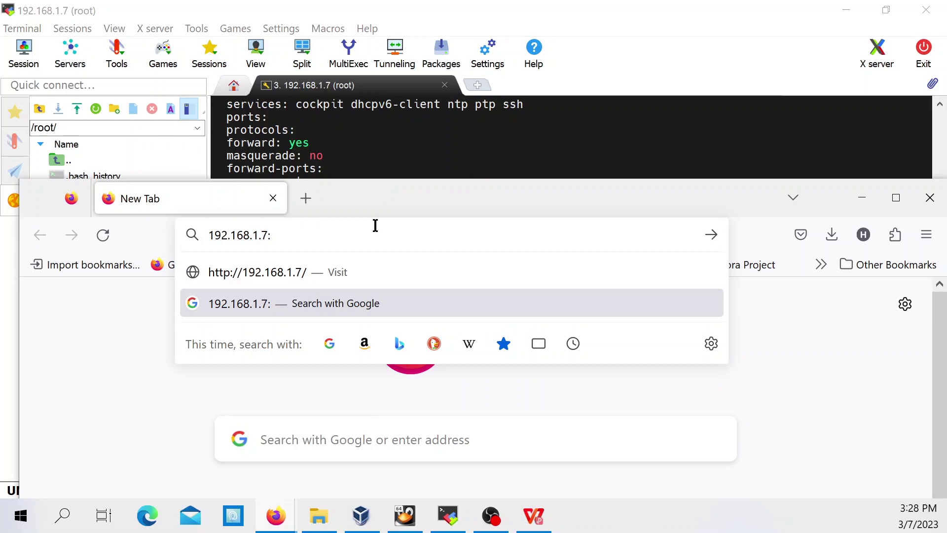
pyautogui.write('909')
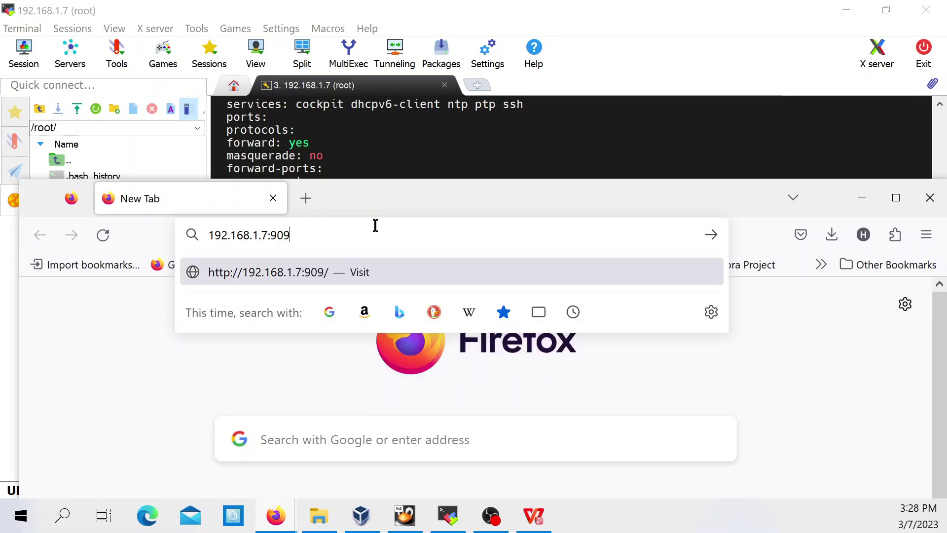
pyautogui.write('0')
pyautogui.press('Return')
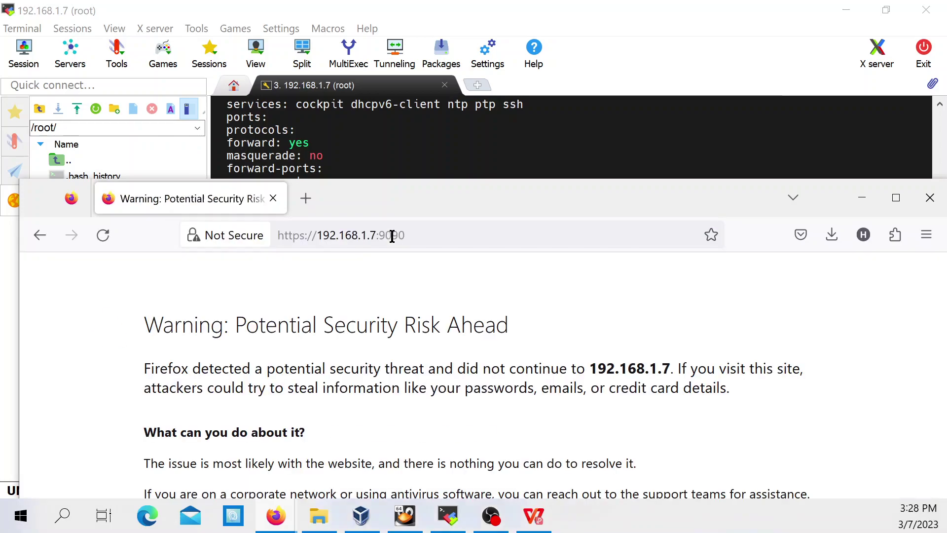
# Maximize Firefox and accept the self-signed certificate risk to reach the login page.
pyautogui.moveTo(429, 197); pyautogui.dragTo(456, 34)
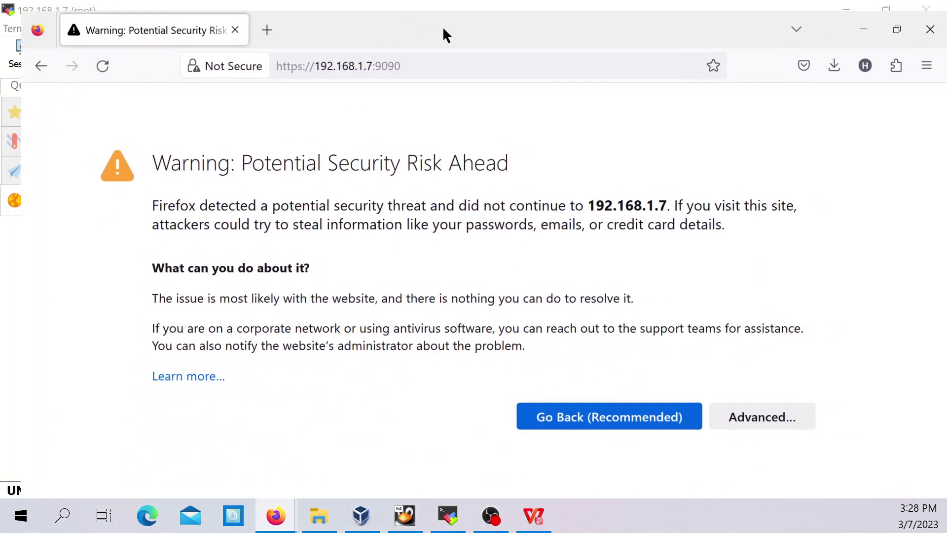
pyautogui.doubleClick(444, 28)
pyautogui.click(768, 418)
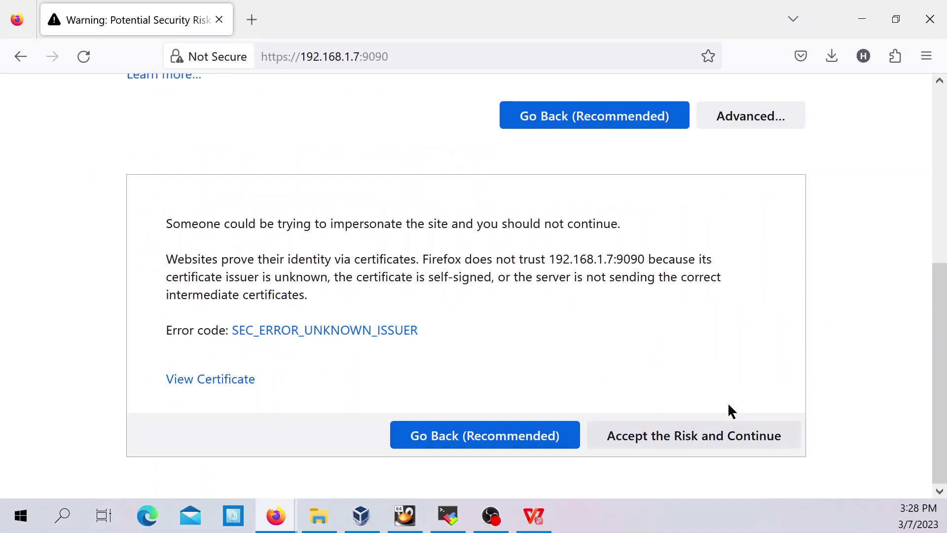
pyautogui.click(647, 444)
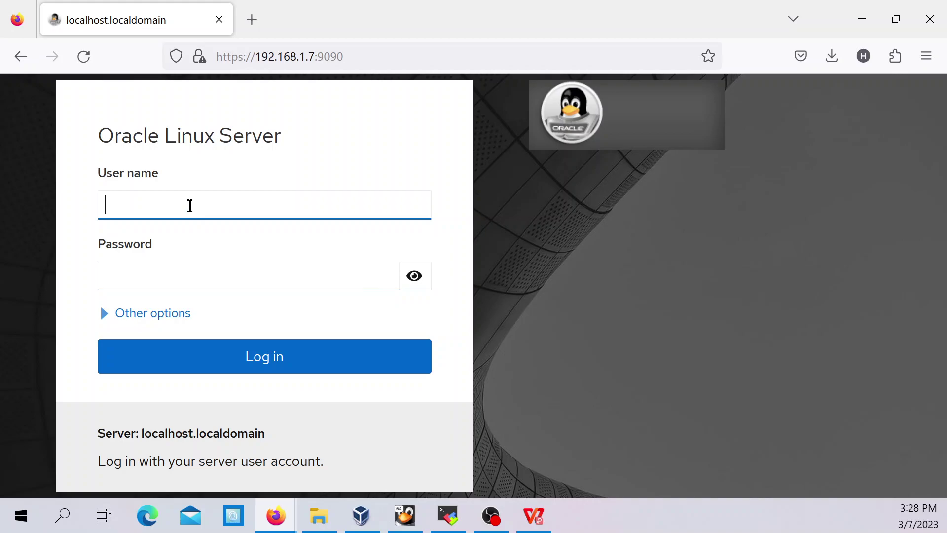
# Log in to Cockpit as root with the account password.
pyautogui.write('ro')
pyautogui.write('ot')
pyautogui.press('Tab')
pyautogui.write('a')
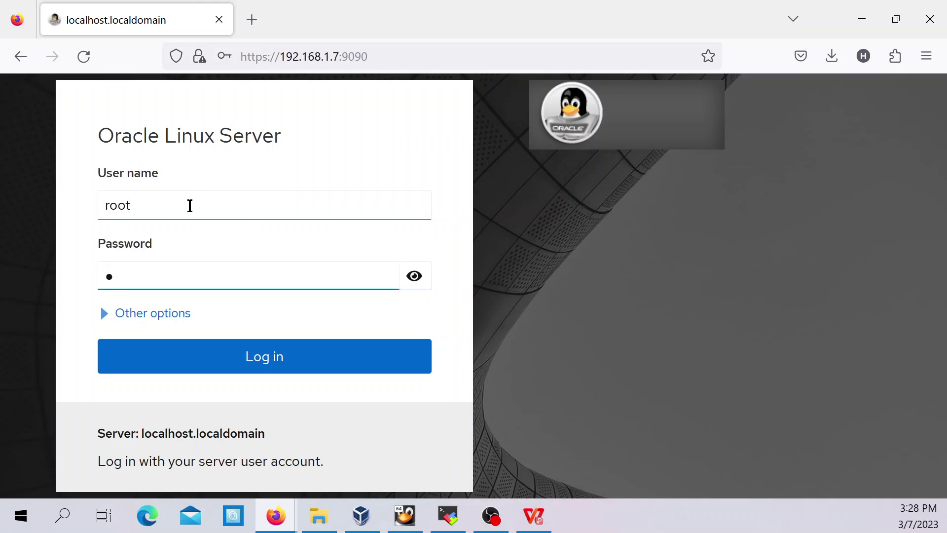
pyautogui.press('Return')
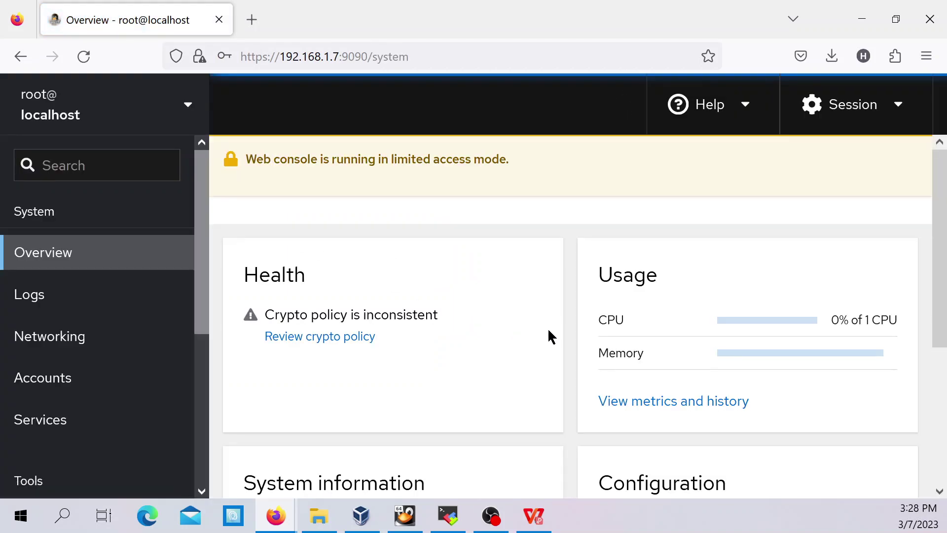
pyautogui.scroll(-3, 542, 325)
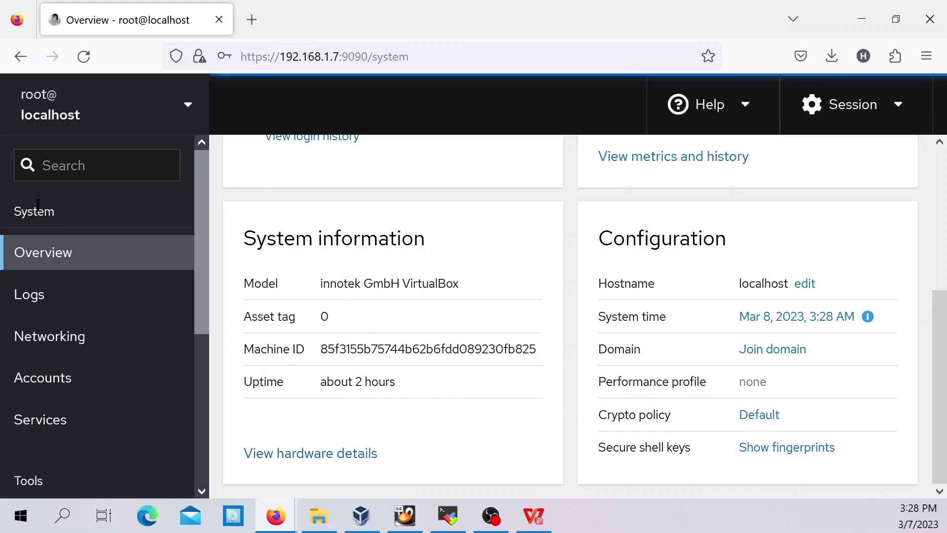
# Browse the Logs page and its priority levels, then scroll through the Networking page's log entries.
pyautogui.click(34, 295)
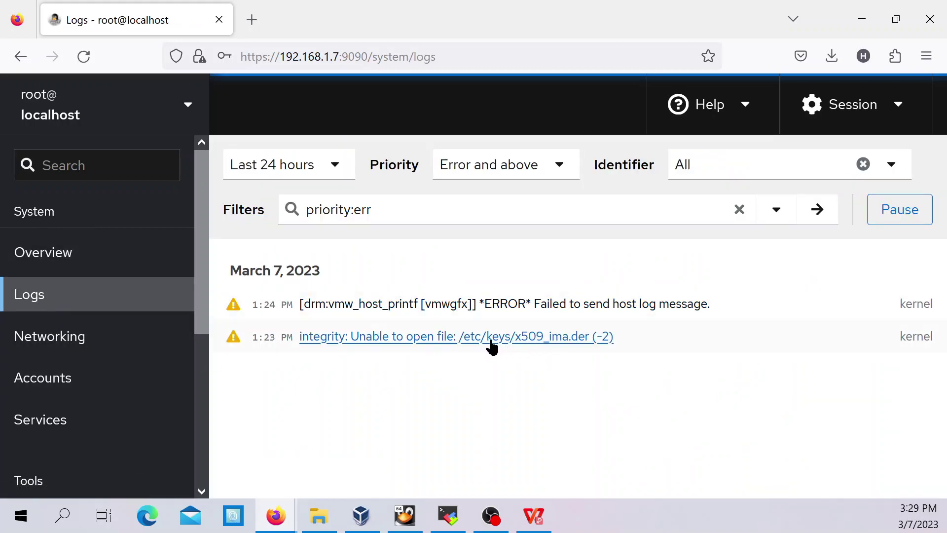
pyautogui.click(466, 170)
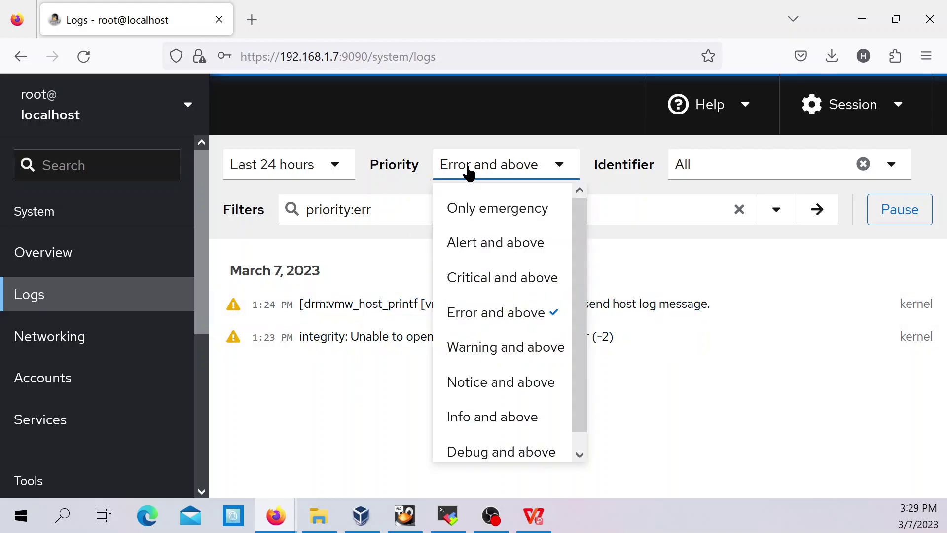
pyautogui.click(63, 334)
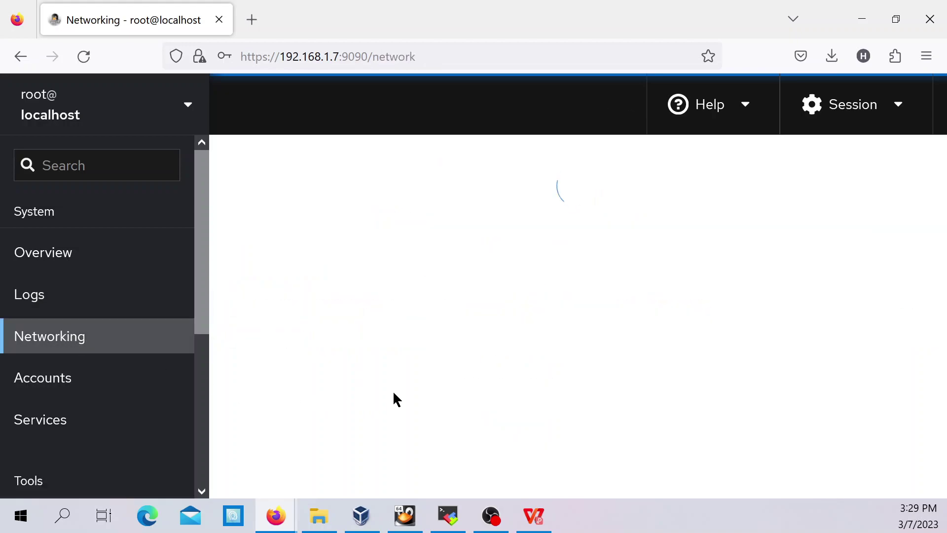
pyautogui.scroll(-3, 405, 376)
pyautogui.scroll(-5, 405, 376)
pyautogui.scroll(-2, 405, 382)
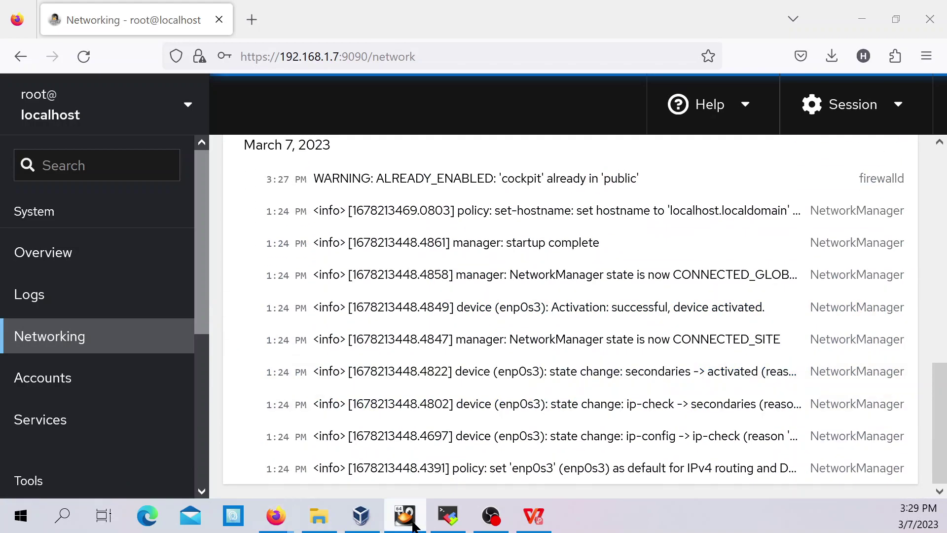
pyautogui.click(515, 521)
# Highlight the administration tasks, SELinux, updates and subscriptions phrases below Figure 4.12.
pyautogui.scroll(-3, 446, 378)
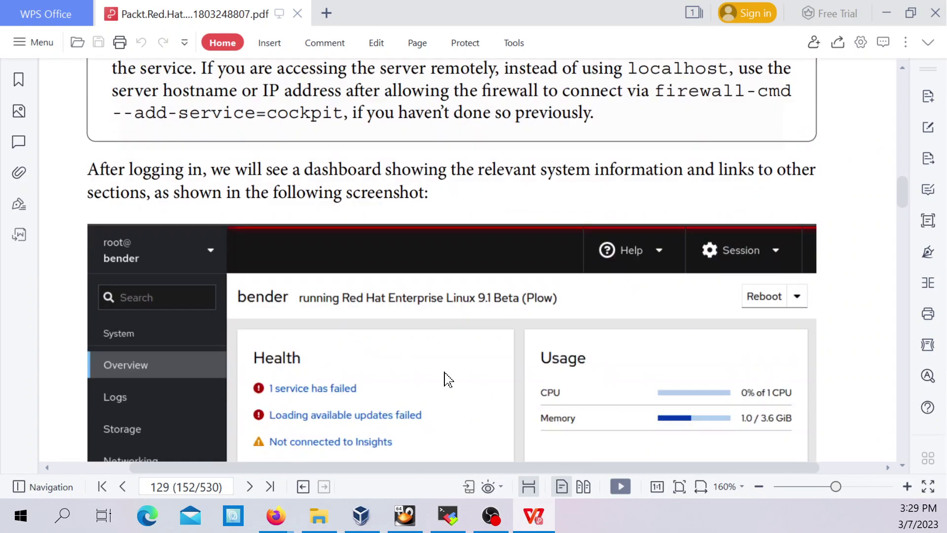
pyautogui.scroll(-3, 446, 378)
pyautogui.scroll(-6, 446, 378)
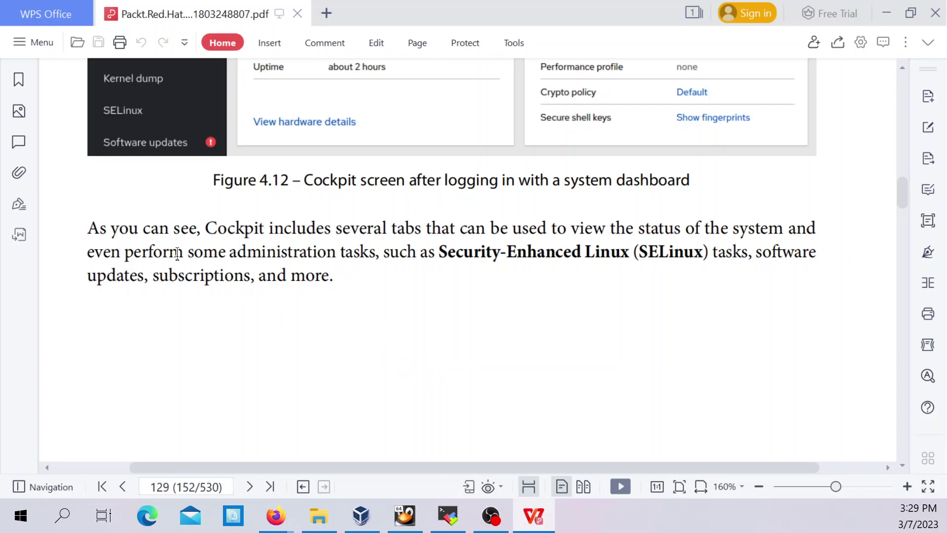
pyautogui.moveTo(126, 252); pyautogui.dragTo(370, 253)
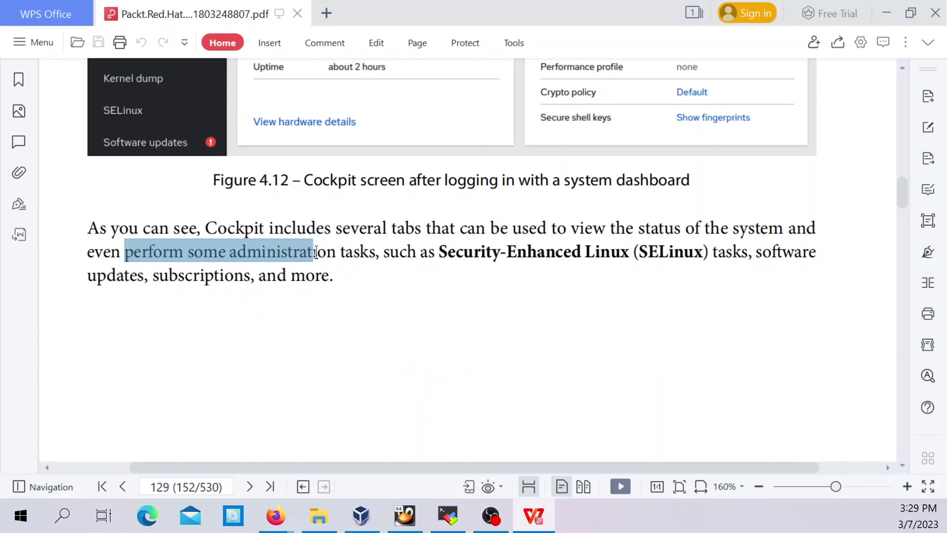
pyautogui.moveTo(434, 245); pyautogui.dragTo(709, 261)
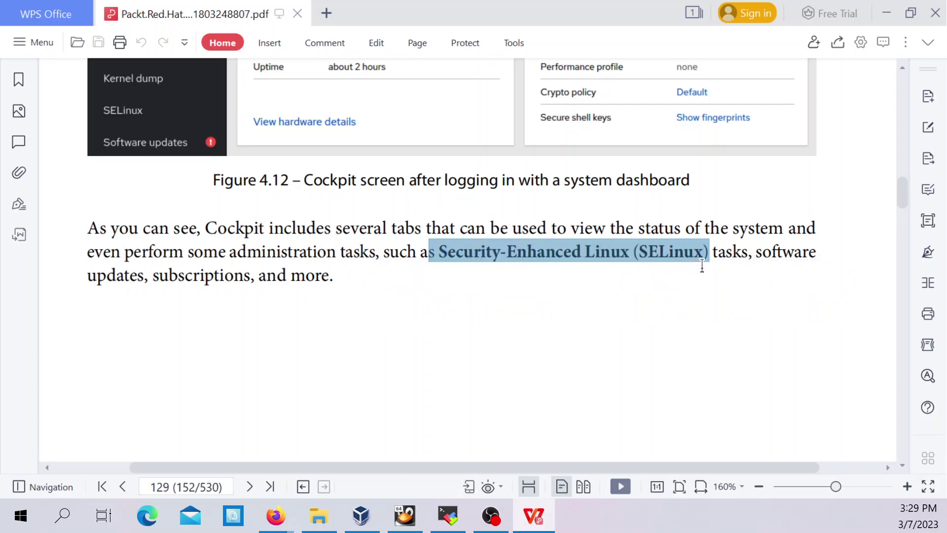
pyautogui.doubleClick(124, 271)
pyautogui.doubleClick(194, 275)
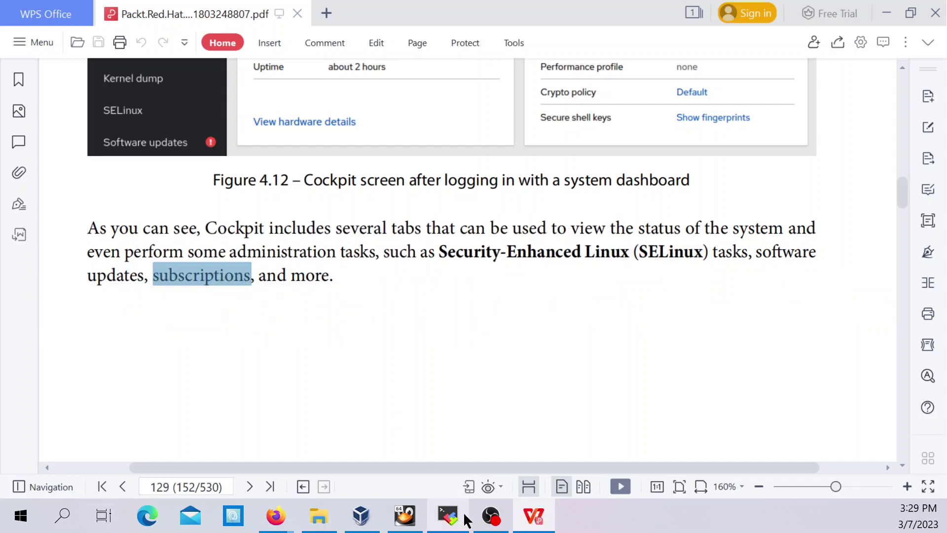
# Go to Cockpit's Software updates page and highlight the 46 security fixes count.
pyautogui.click(421, 470)
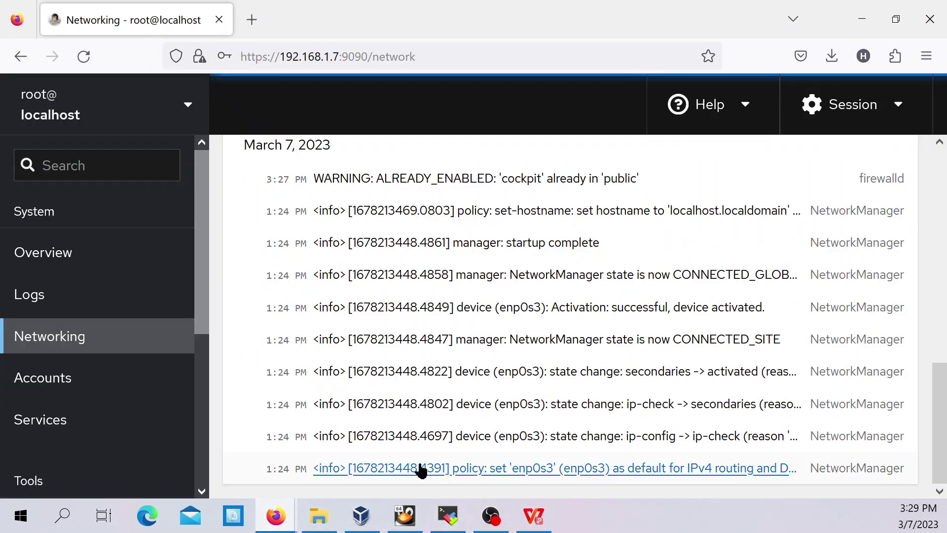
pyautogui.scroll(-5, 203, 312)
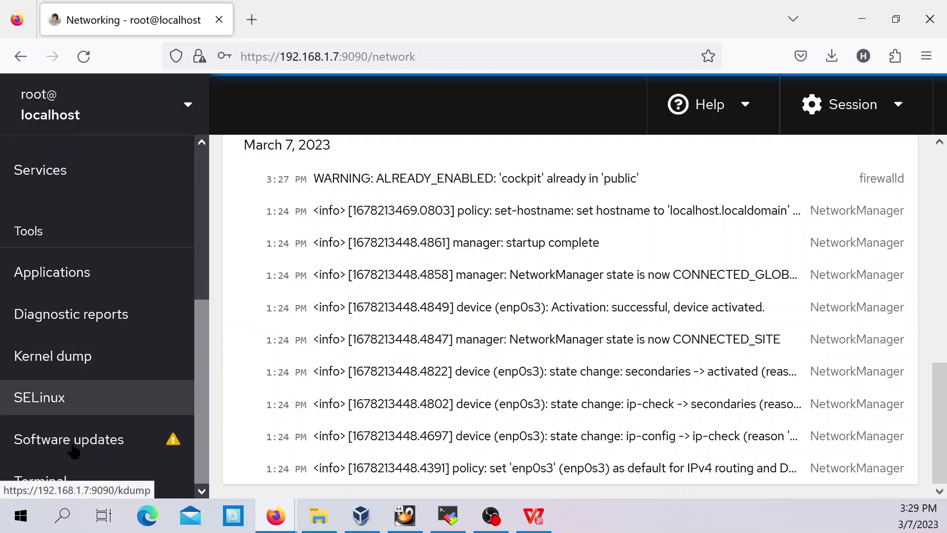
pyautogui.click(68, 481)
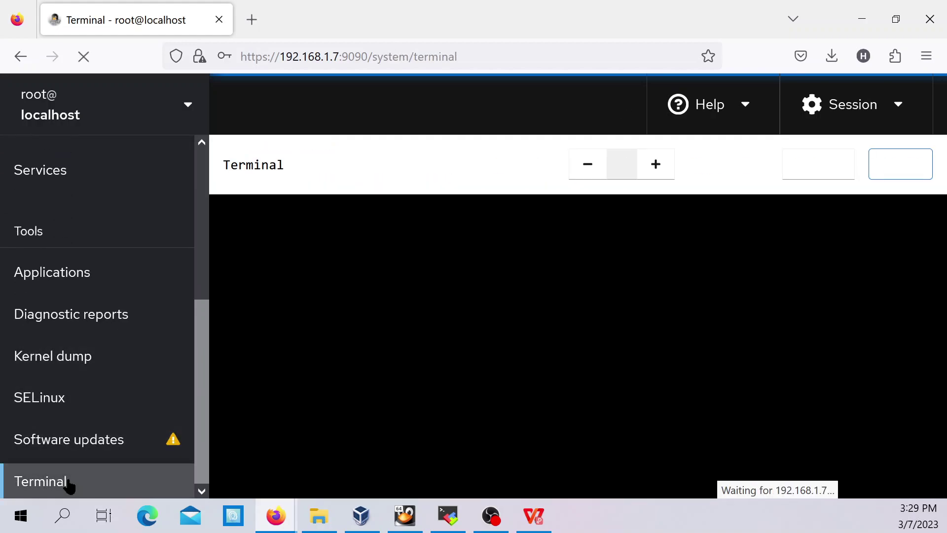
pyautogui.click(89, 435)
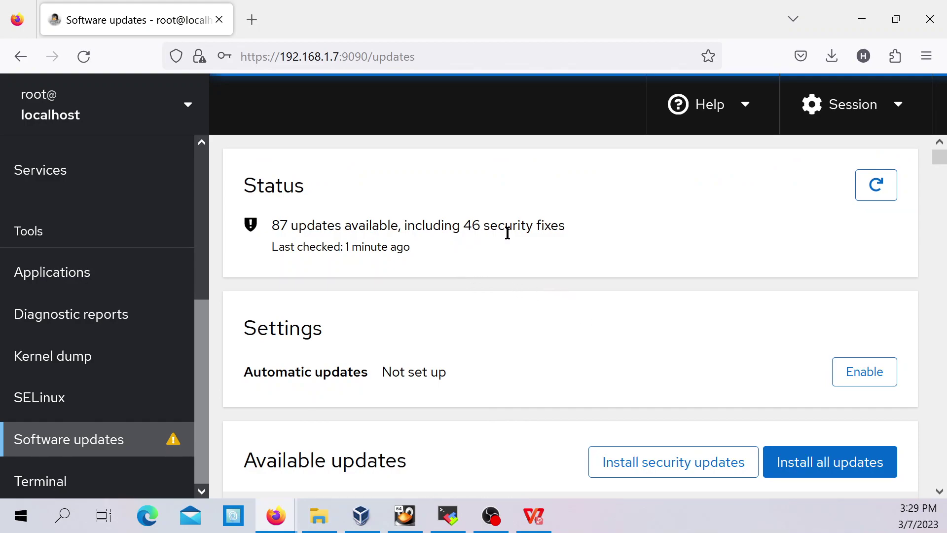
pyautogui.moveTo(461, 226); pyautogui.dragTo(593, 224)
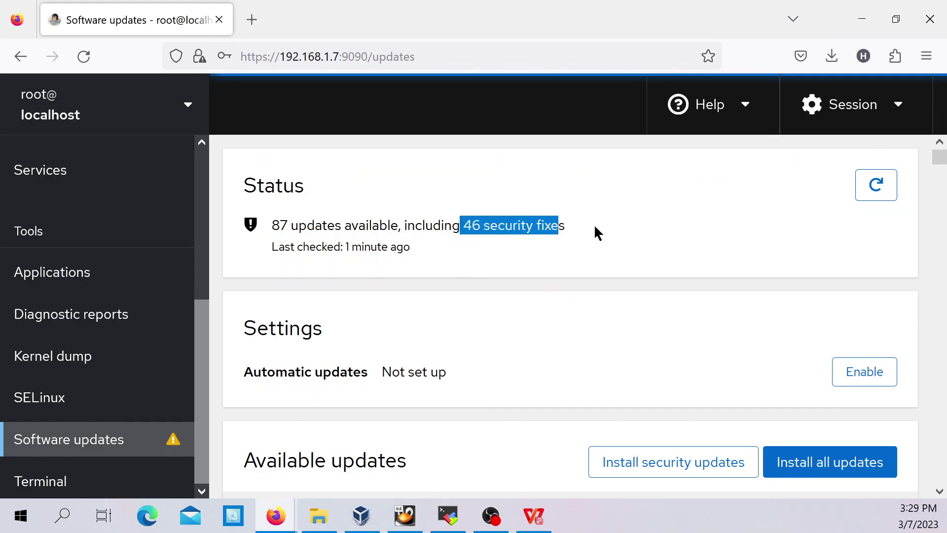
# Refresh the list of 87 available updates, review it, and install all of them.
pyautogui.click(890, 189)
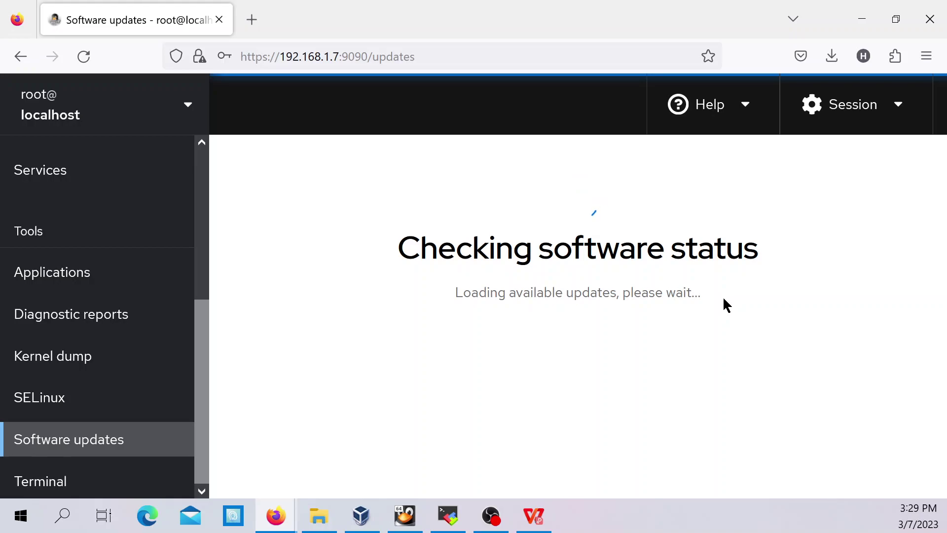
pyautogui.scroll(-1, 656, 317)
pyautogui.scroll(-2, 656, 317)
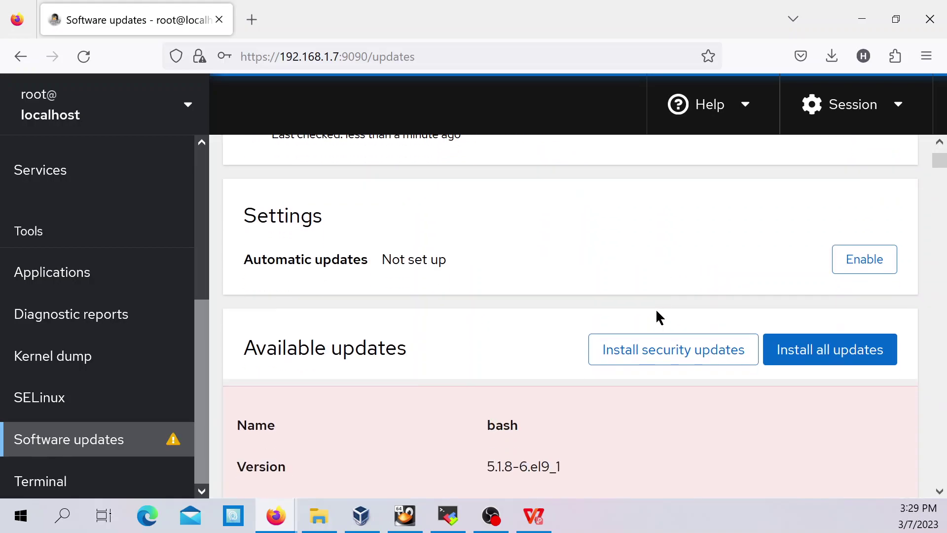
pyautogui.scroll(-2, 715, 345)
pyautogui.scroll(2, 740, 354)
pyautogui.scroll(-1, 656, 355)
pyautogui.scroll(-3, 657, 353)
pyautogui.scroll(-4, 658, 354)
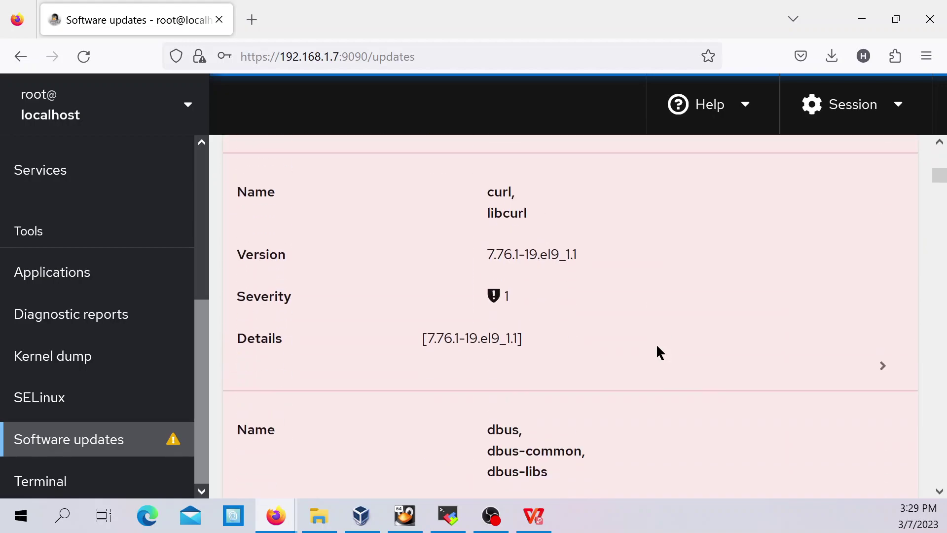
pyautogui.scroll(1, 657, 352)
pyautogui.scroll(4, 657, 353)
pyautogui.scroll(6, 657, 353)
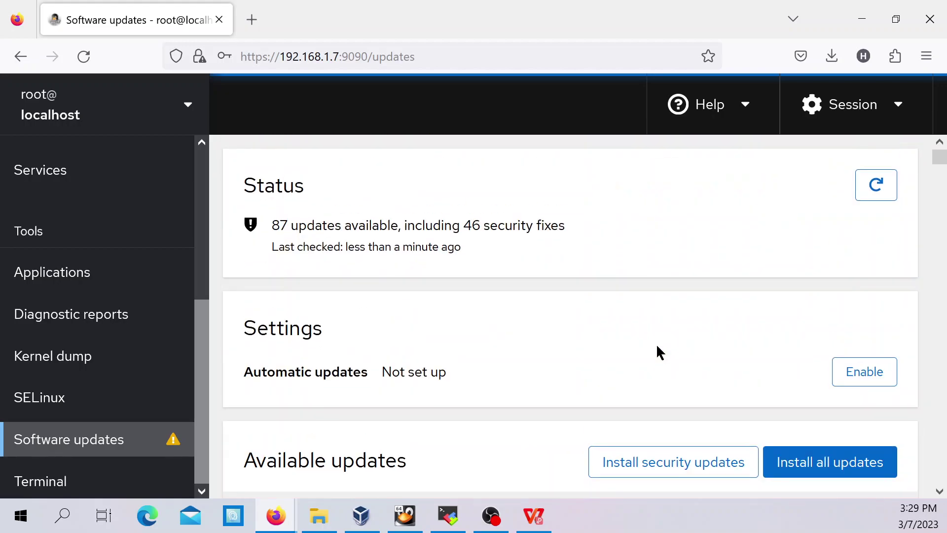
pyautogui.scroll(-4, 660, 367)
pyautogui.click(661, 237)
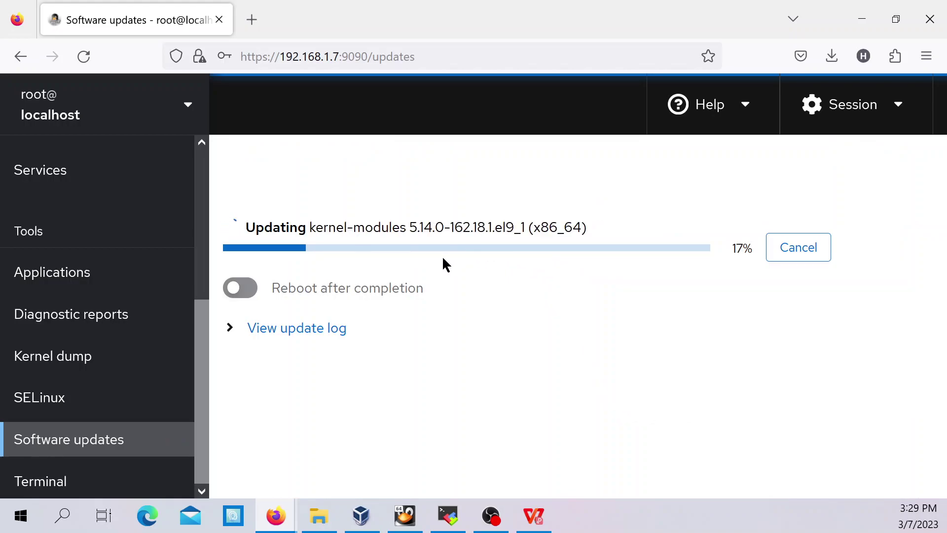
# Expand the update log of installed packages as progress reaches 42%, then return to the book PDF.
pyautogui.click(318, 327)
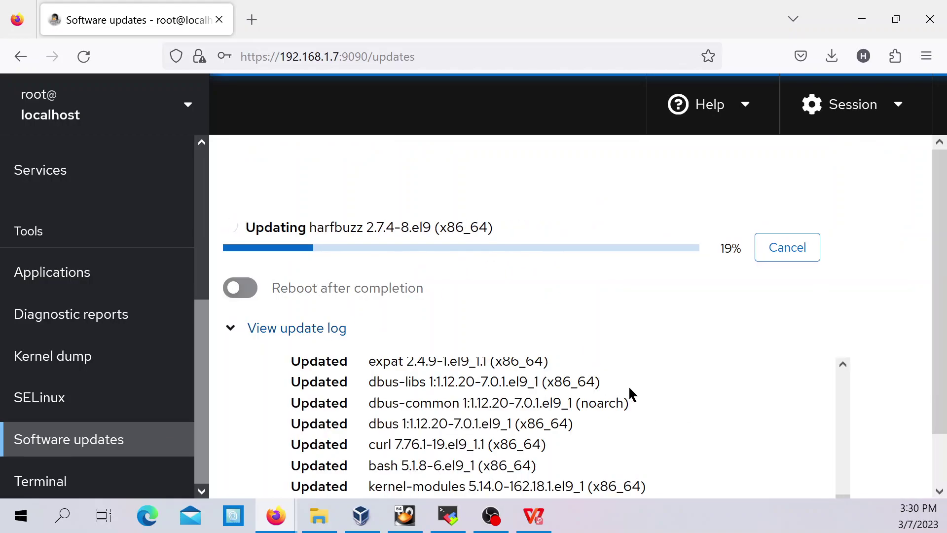
pyautogui.scroll(-1, 629, 387)
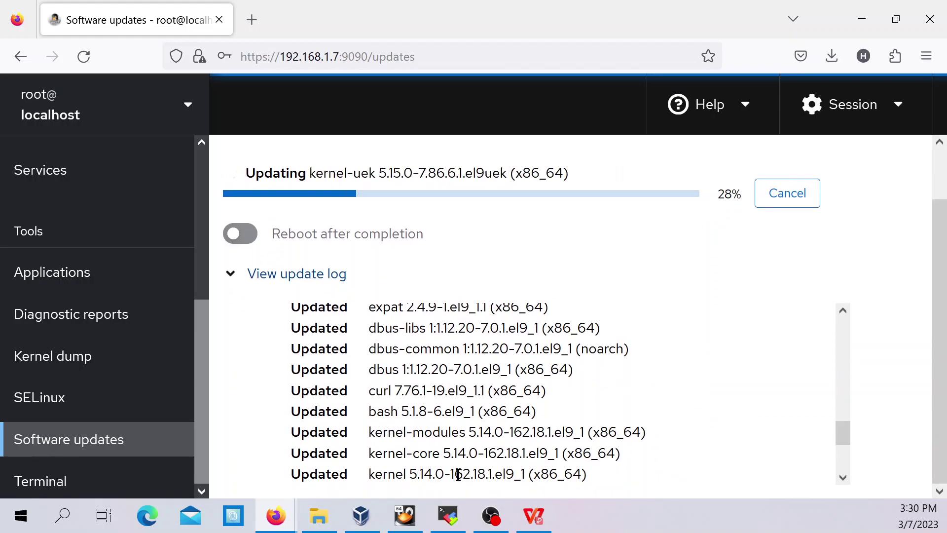
pyautogui.scroll(3, 512, 374)
pyautogui.scroll(1, 564, 279)
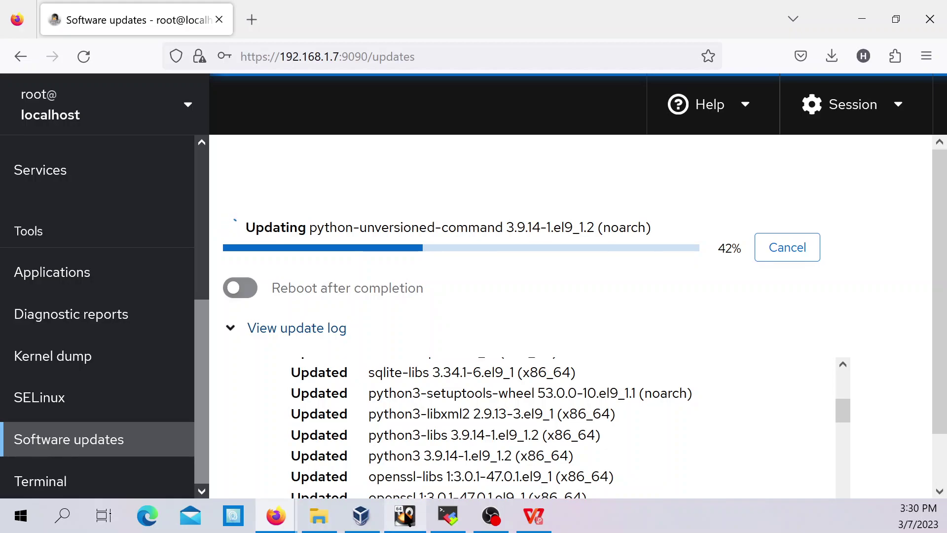
pyautogui.click(534, 519)
pyautogui.scroll(-3, 483, 387)
pyautogui.scroll(-1, 483, 387)
pyautogui.scroll(-2, 482, 387)
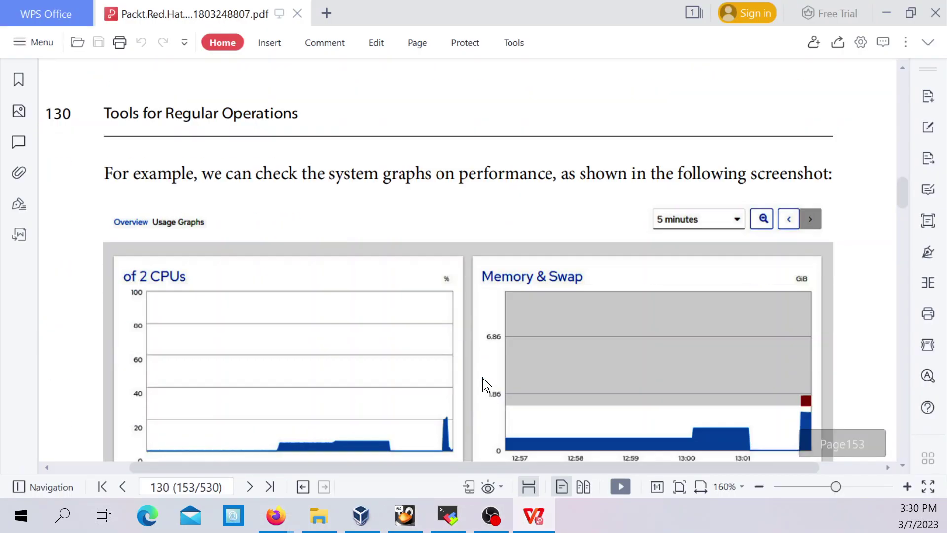
pyautogui.scroll(-3, 485, 385)
pyautogui.scroll(-3, 481, 381)
pyautogui.scroll(-5, 482, 377)
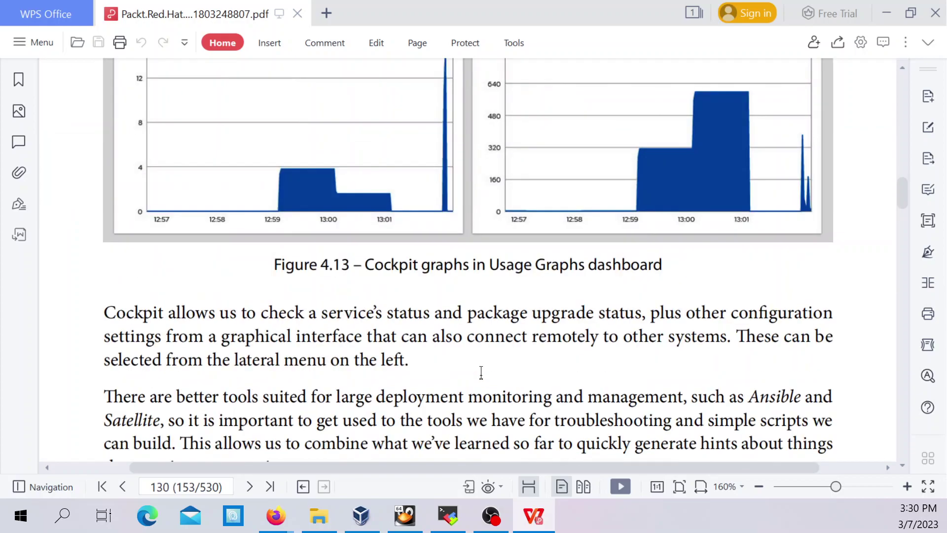
pyautogui.scroll(-3, 481, 372)
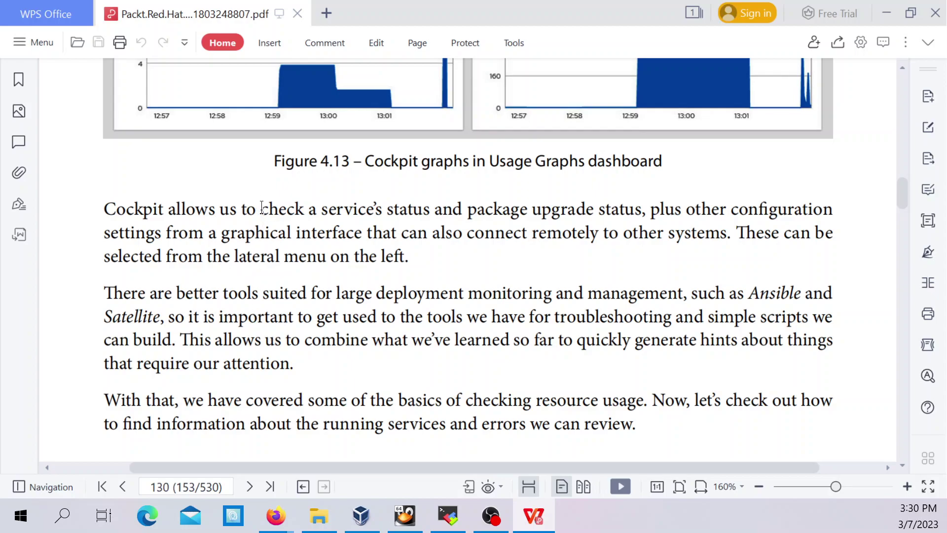
pyautogui.moveTo(258, 209); pyautogui.dragTo(481, 217)
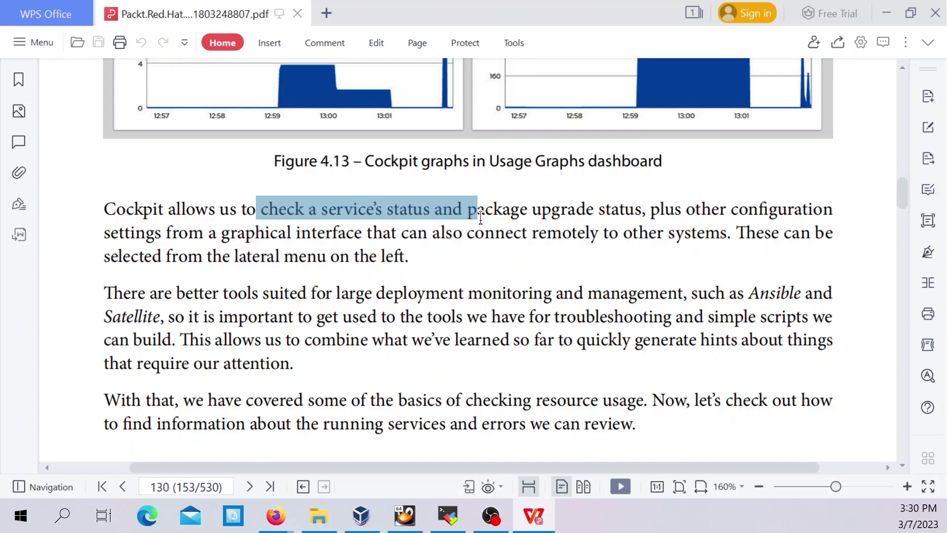
pyautogui.moveTo(481, 217); pyautogui.dragTo(644, 216)
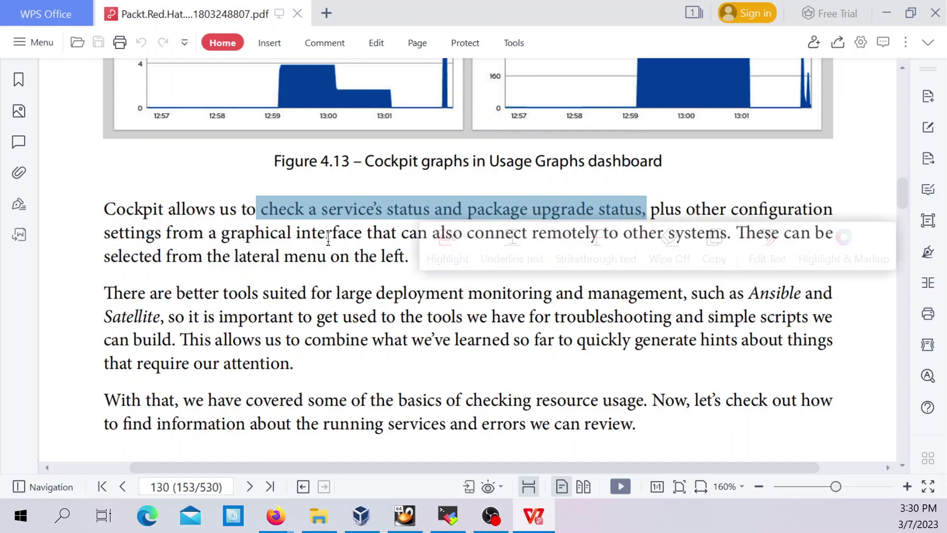
pyautogui.click(347, 250)
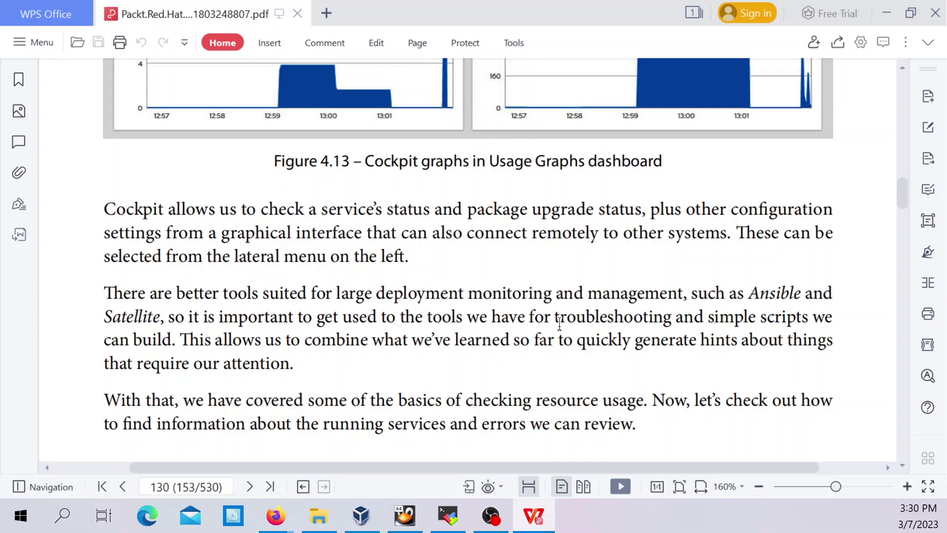
pyautogui.doubleClick(127, 318)
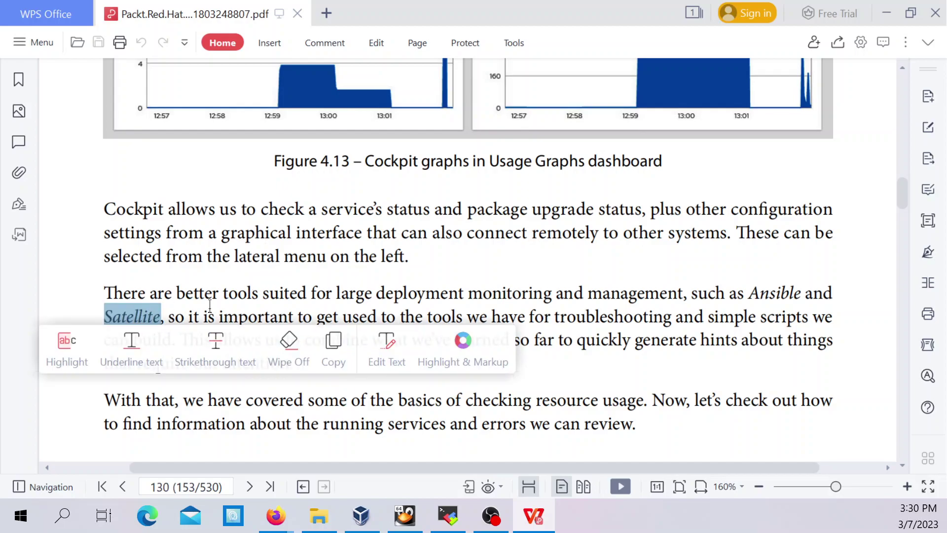
pyautogui.click(376, 294)
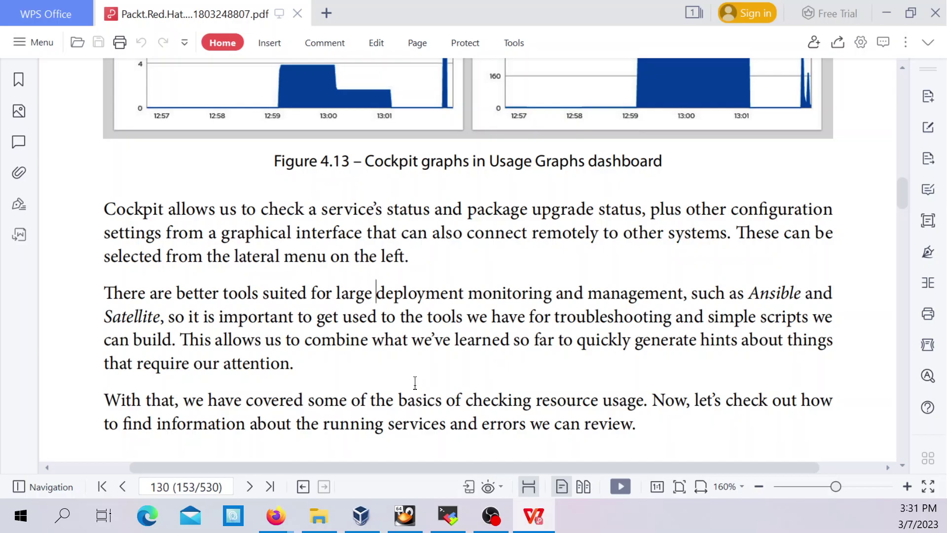
pyautogui.scroll(-1, 412, 379)
pyautogui.scroll(-3, 411, 380)
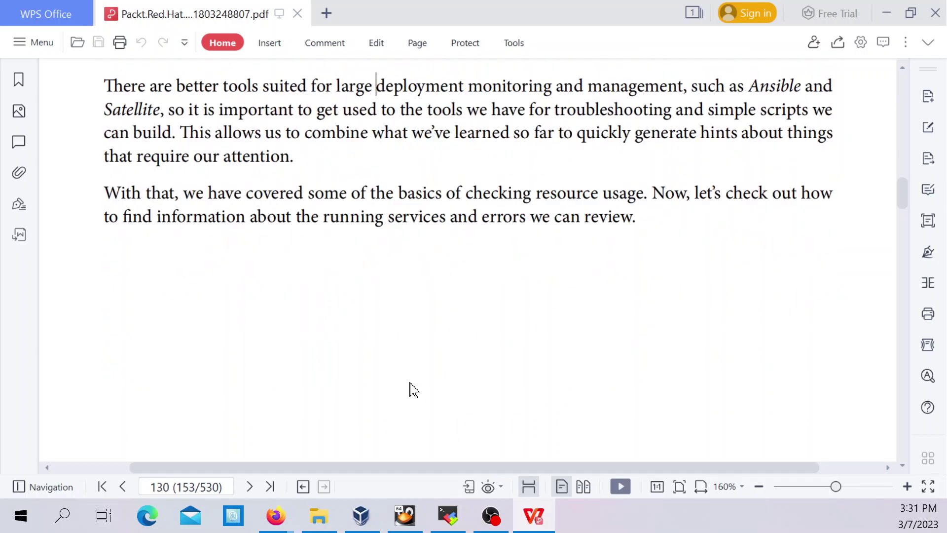
pyautogui.scroll(-3, 410, 380)
pyautogui.scroll(-3, 409, 380)
pyautogui.scroll(2, 407, 382)
pyautogui.scroll(3, 402, 385)
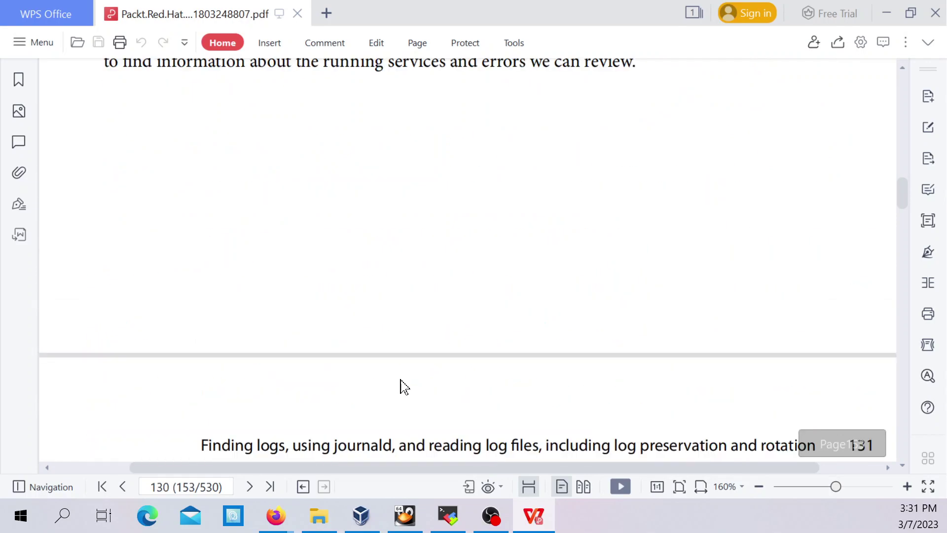
pyautogui.click(20, 78)
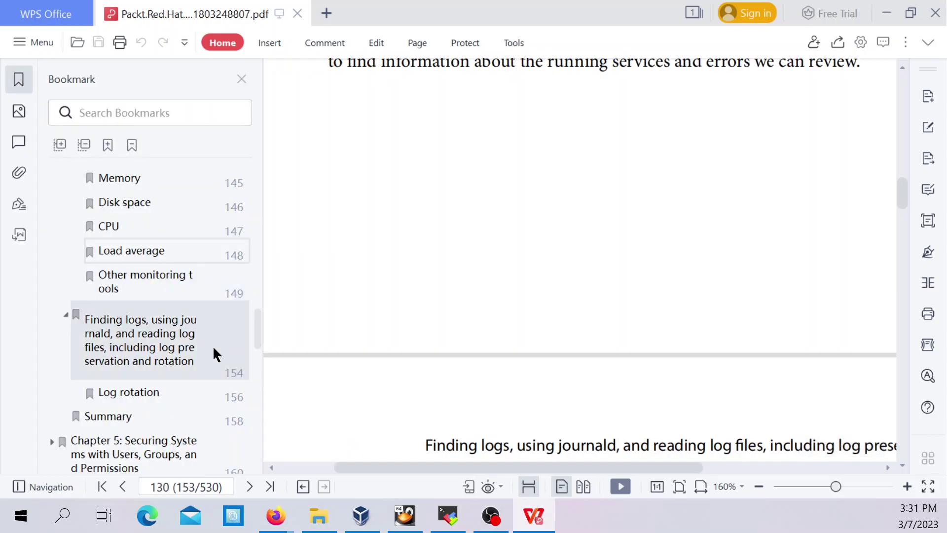
pyautogui.click(19, 88)
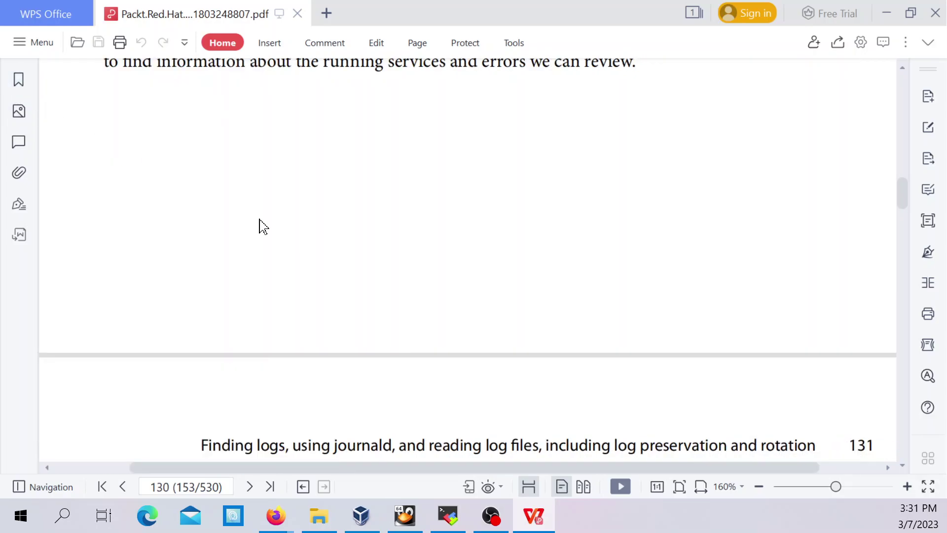
pyautogui.scroll(2, 448, 349)
pyautogui.scroll(5, 449, 349)
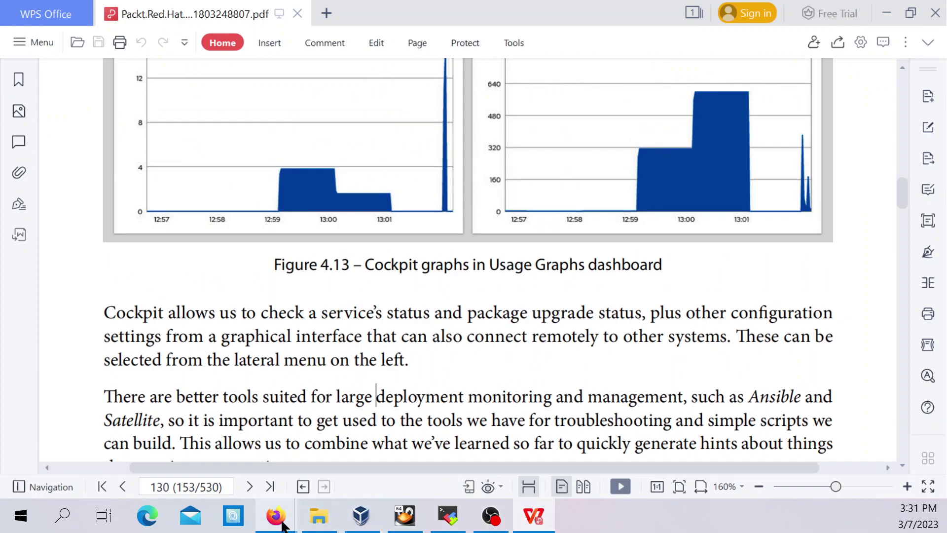
# Return to the Cockpit Software updates page and scroll through the update log at 64%.
pyautogui.moveTo(275, 516)
pyautogui.click(387, 455)
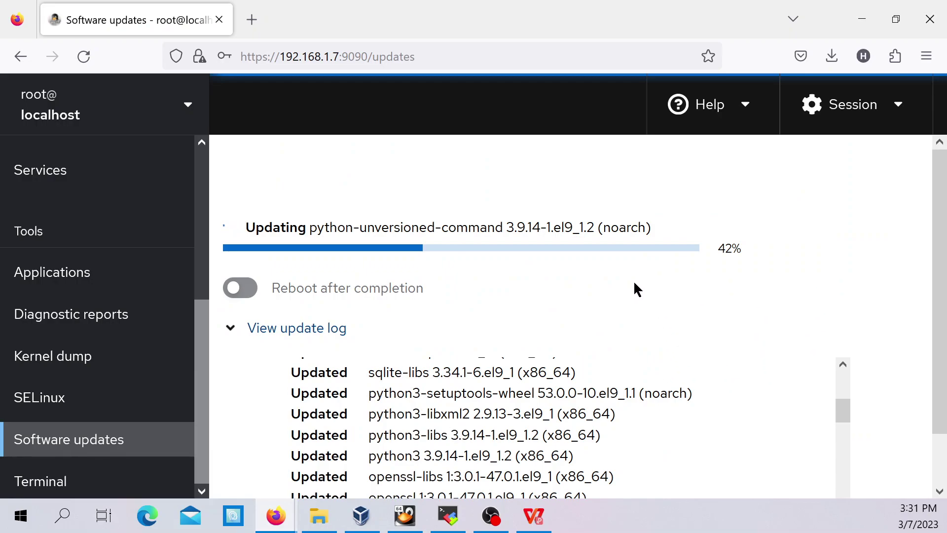
pyautogui.scroll(-1, 602, 339)
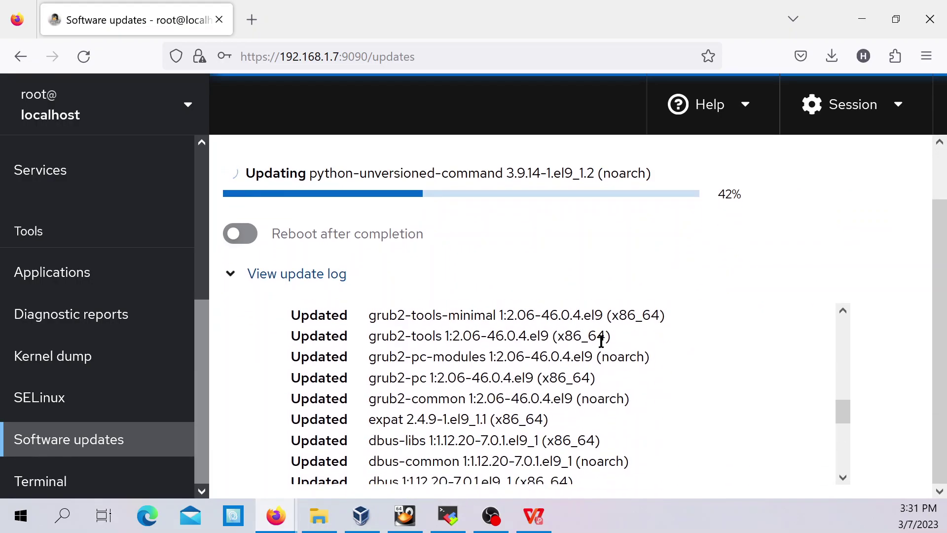
pyautogui.scroll(5, 601, 340)
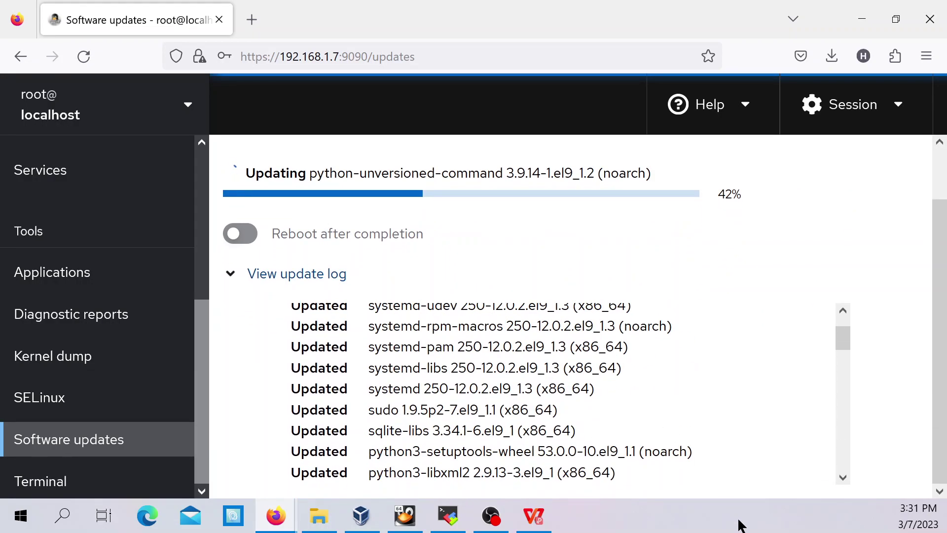
pyautogui.scroll(2, 457, 368)
pyautogui.scroll(1, 493, 217)
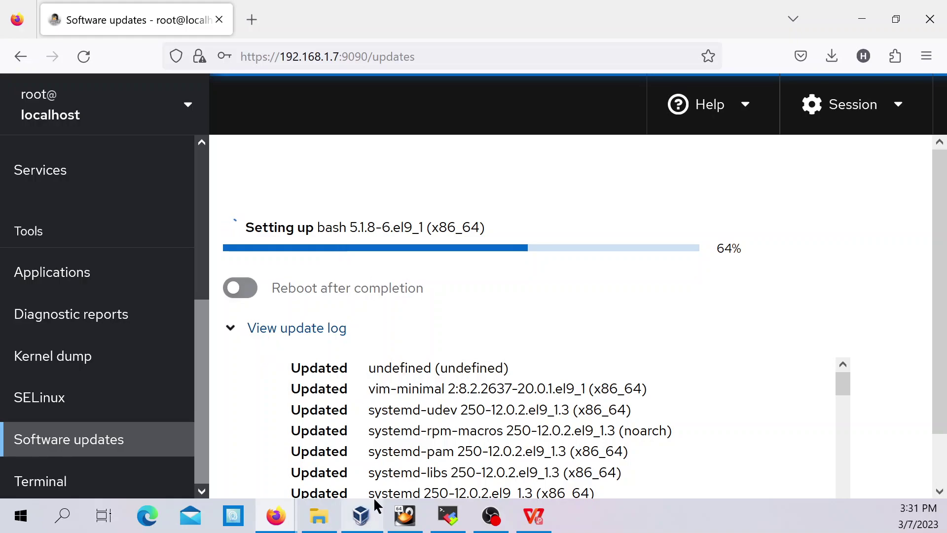
# Launch Task Manager and view the CPU graph on the Performance tab.
pyautogui.rightClick(706, 524)
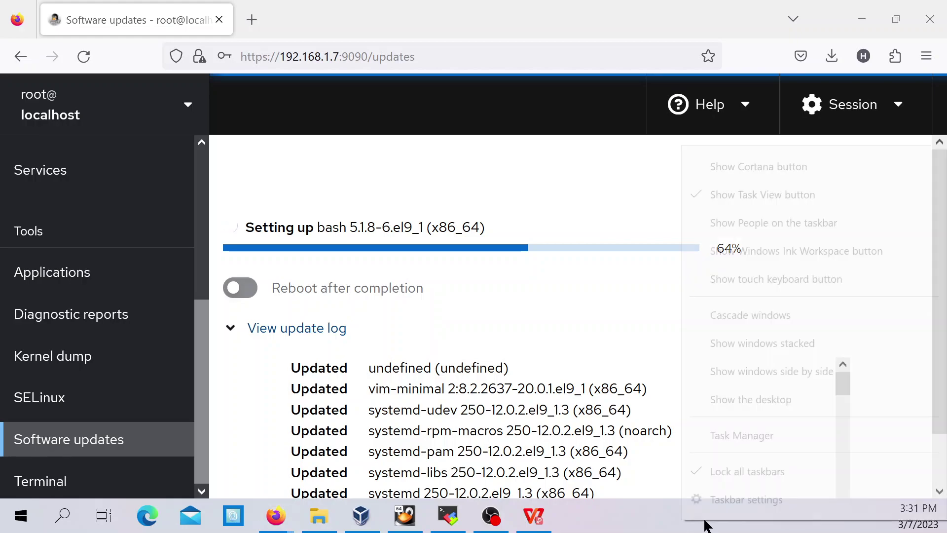
pyautogui.click(726, 431)
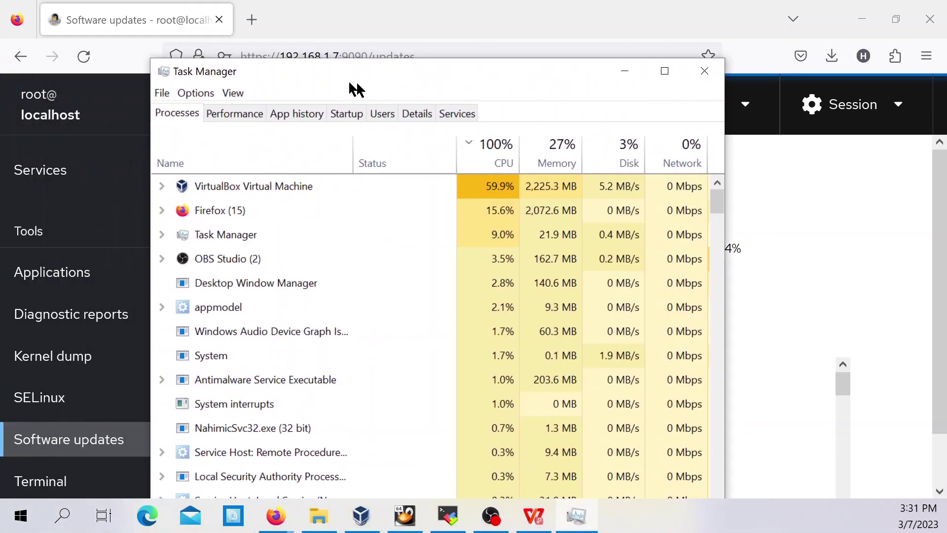
pyautogui.moveTo(354, 84); pyautogui.dragTo(469, 91)
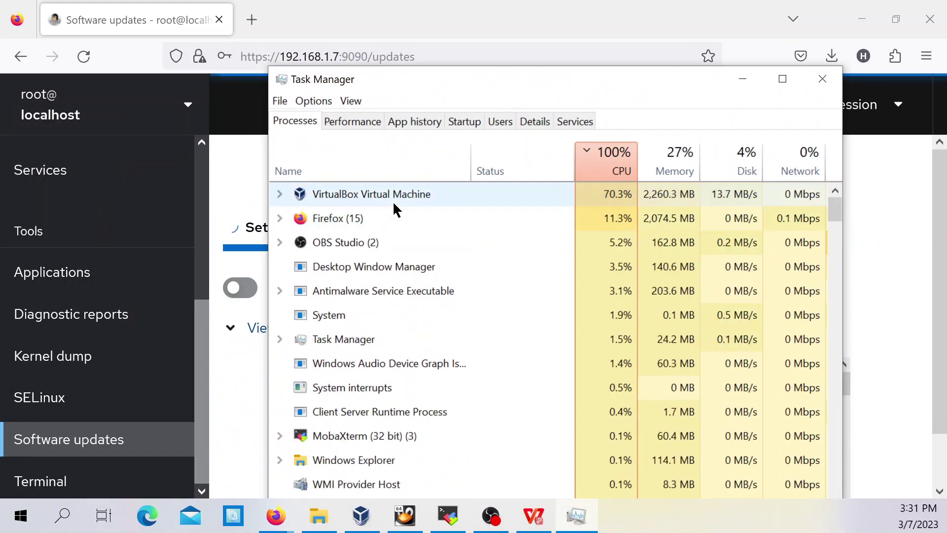
pyautogui.click(355, 120)
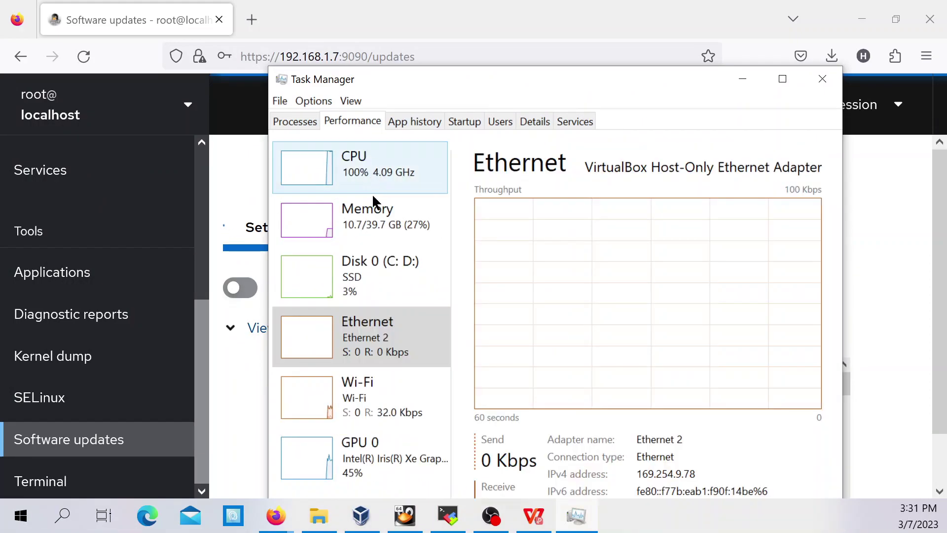
pyautogui.click(350, 169)
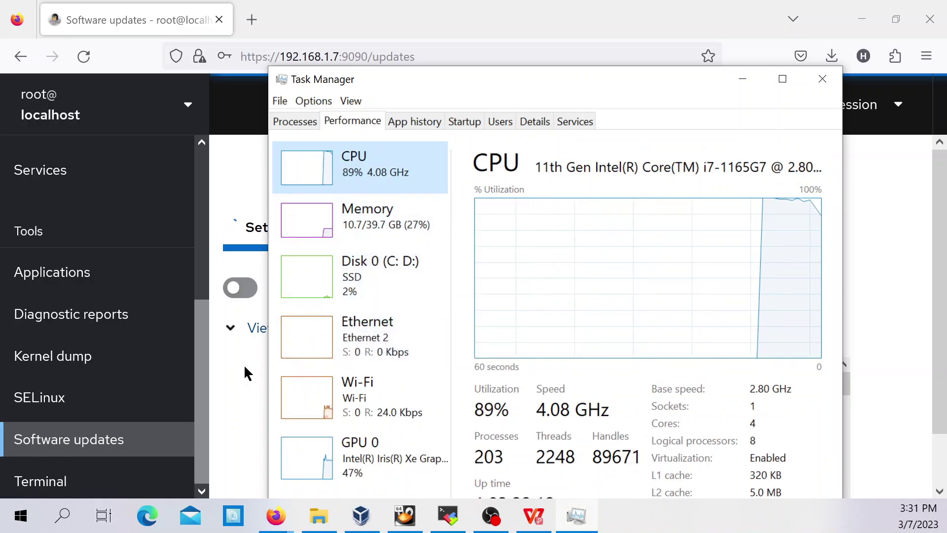
# Sort the Processes list by highest CPU usage, then switch back to Cockpit.
pyautogui.click(299, 121)
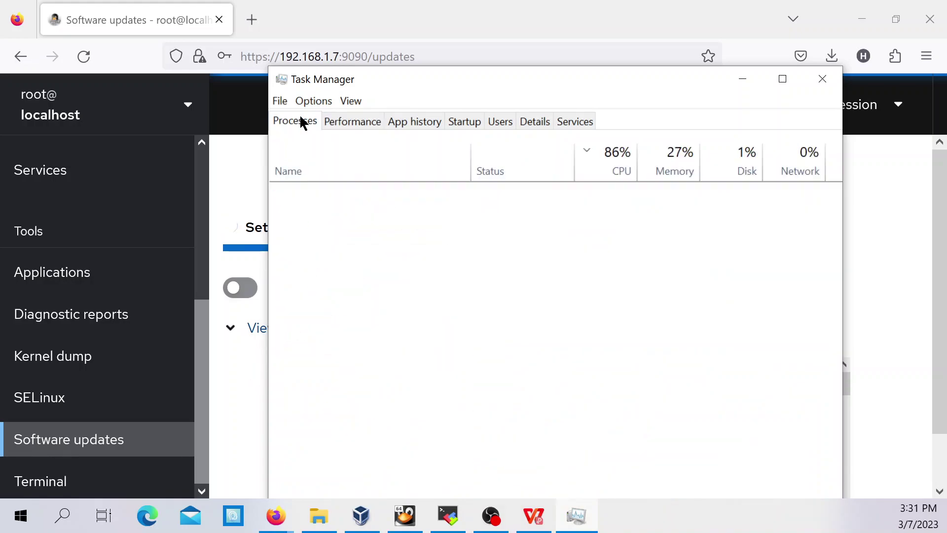
pyautogui.click(625, 153)
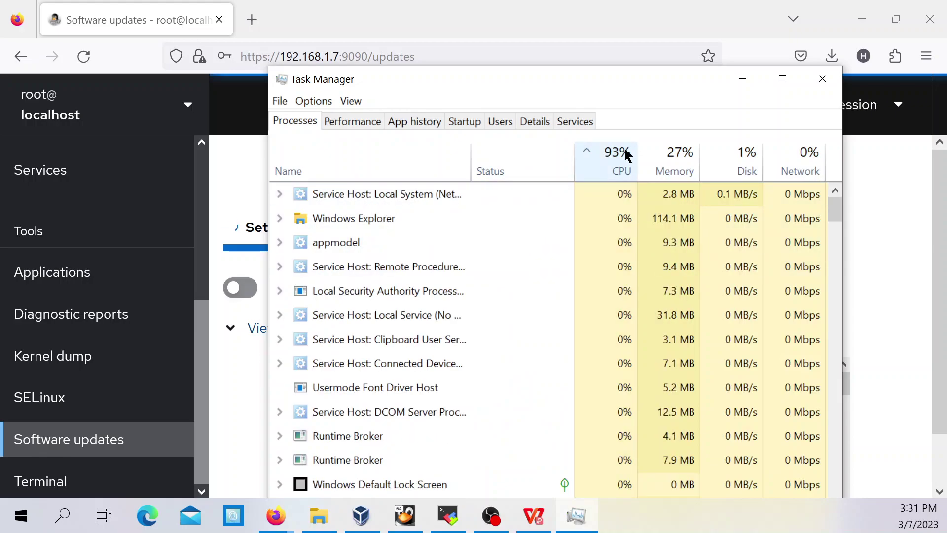
pyautogui.click(625, 154)
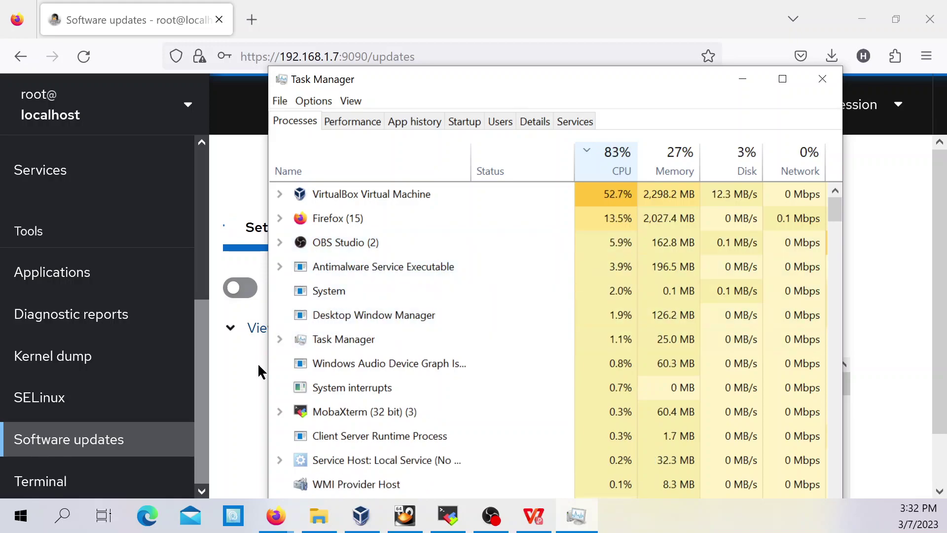
pyautogui.click(230, 430)
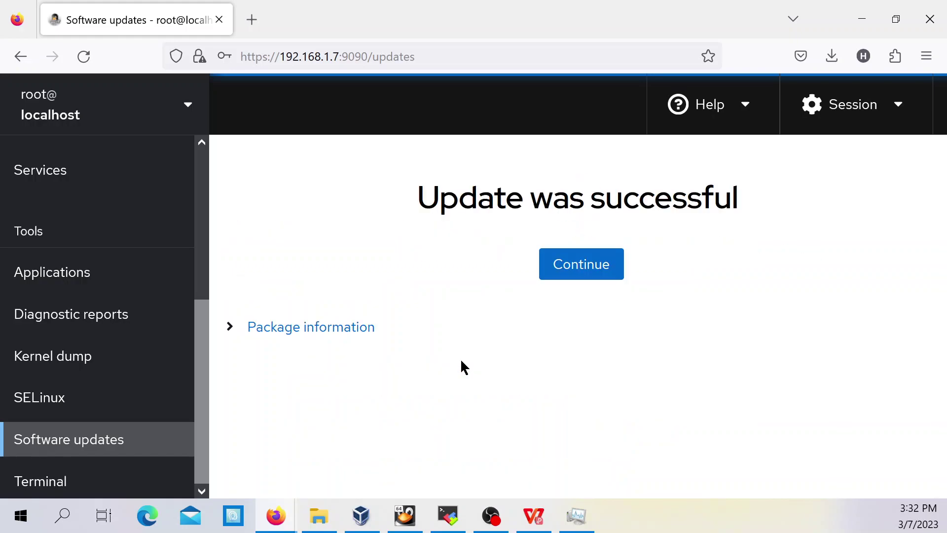
# Continue past Update was successful and scroll the remaining available updates like authselect and glibc.
pyautogui.click(598, 265)
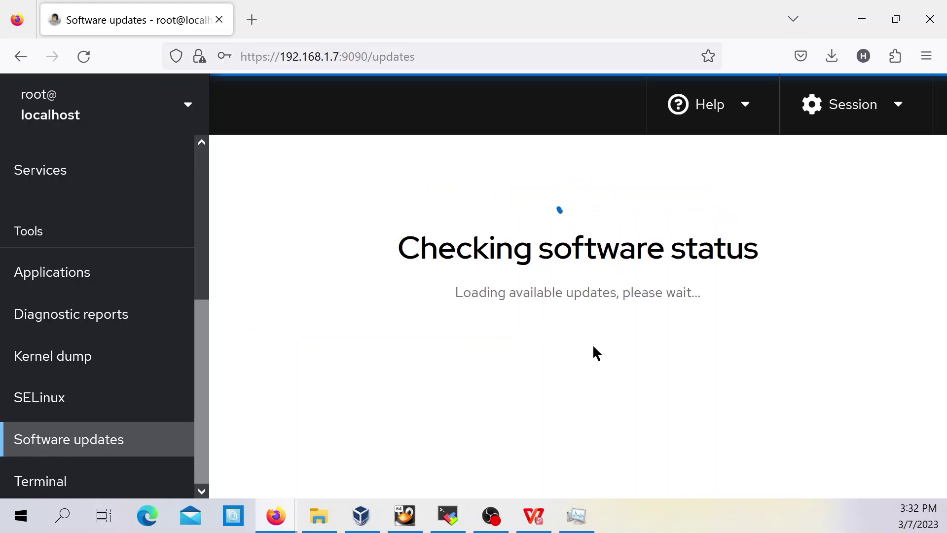
pyautogui.scroll(-3, 491, 365)
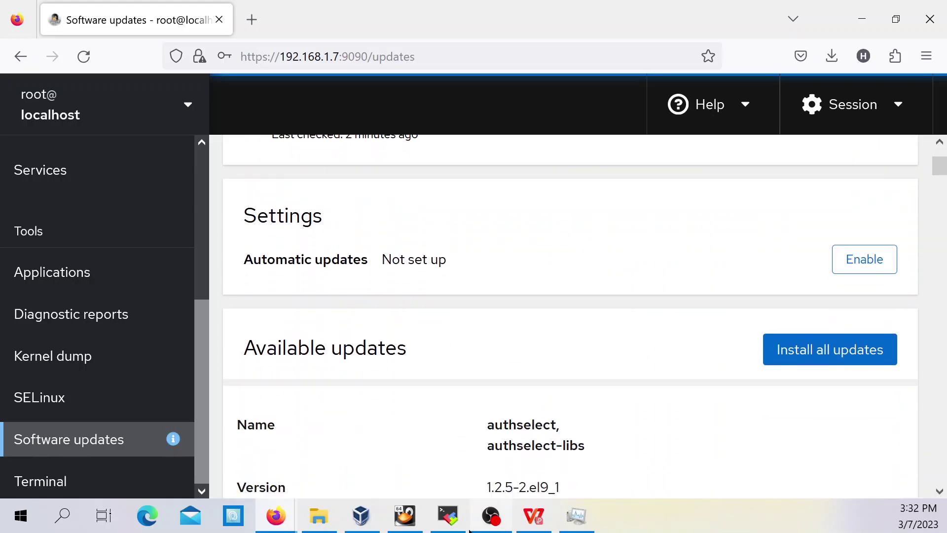
pyautogui.scroll(-6, 447, 482)
pyautogui.scroll(-4, 445, 487)
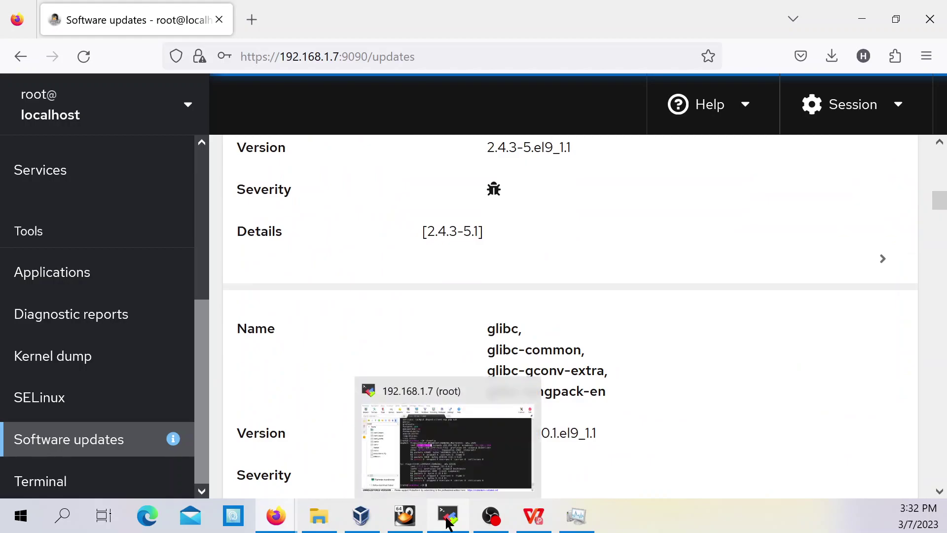